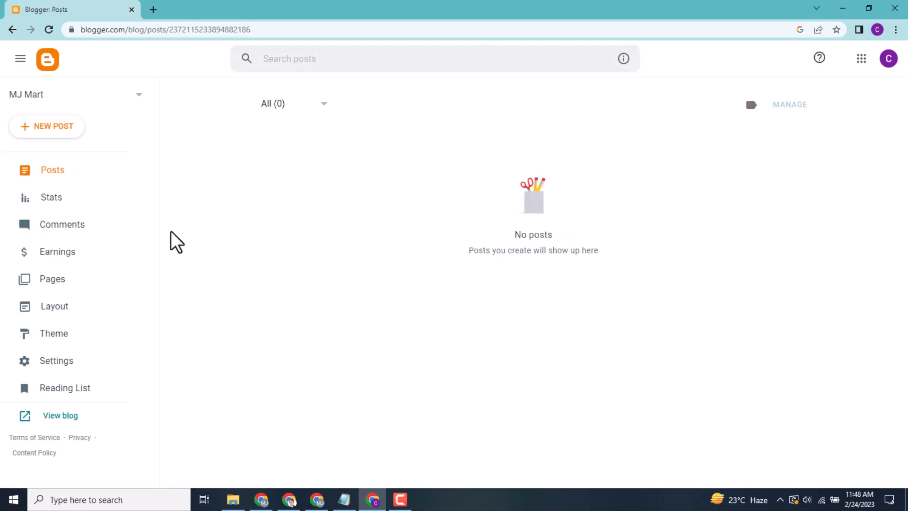
Create a new blog page titled "Privacy Policy" and place the cursor in its empty body.
left_click(94, 281)
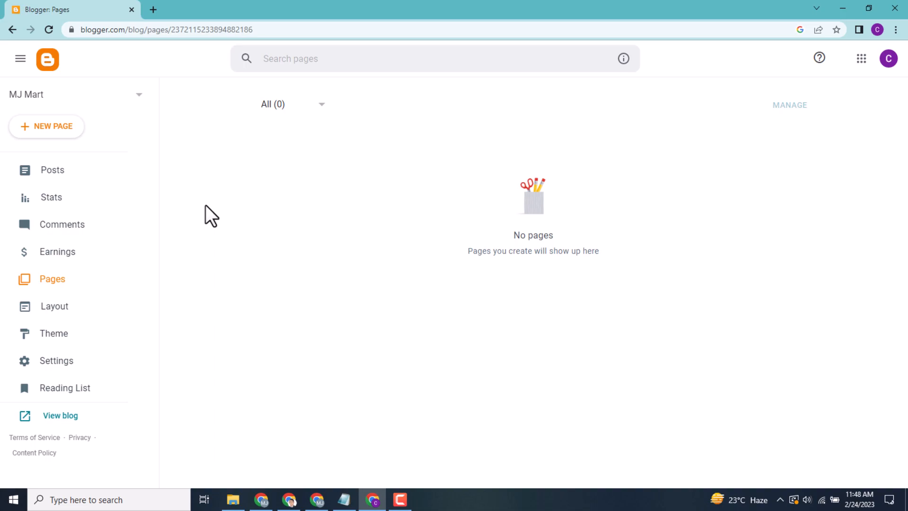
left_click(65, 126)
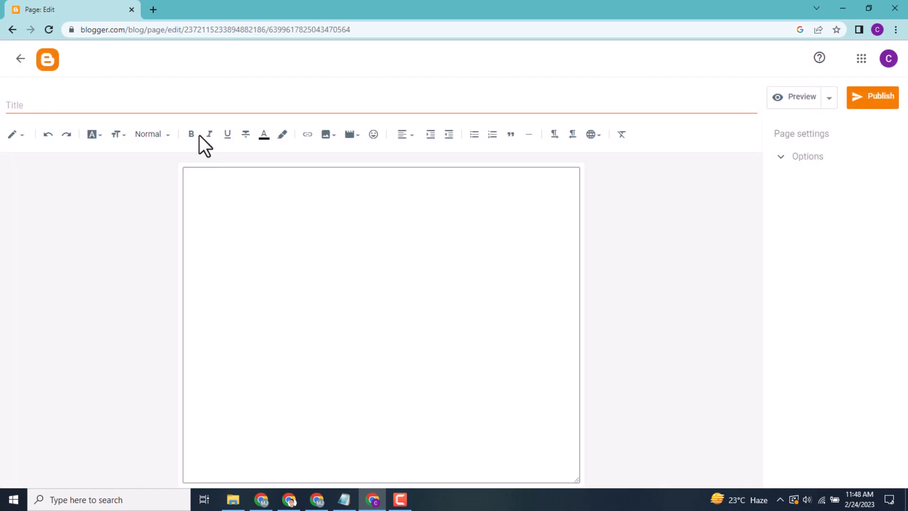
left_click(205, 103)
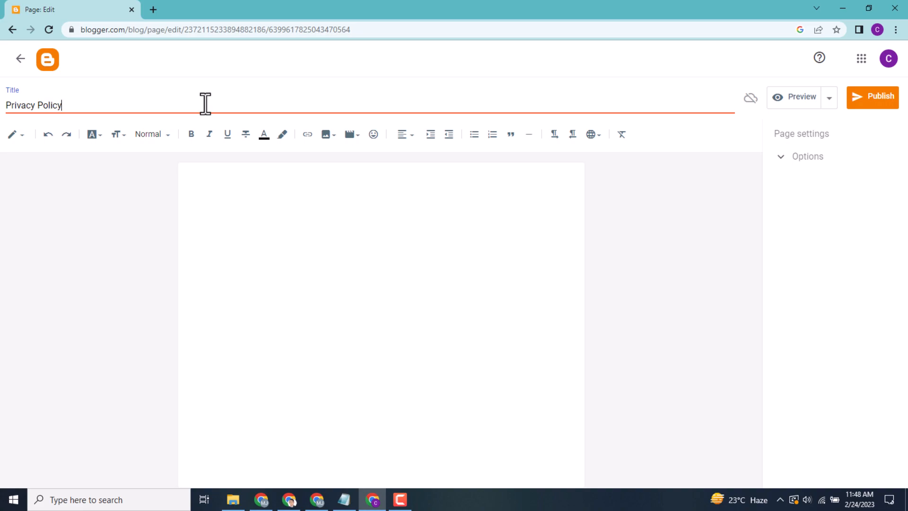
key("ctrl+a")
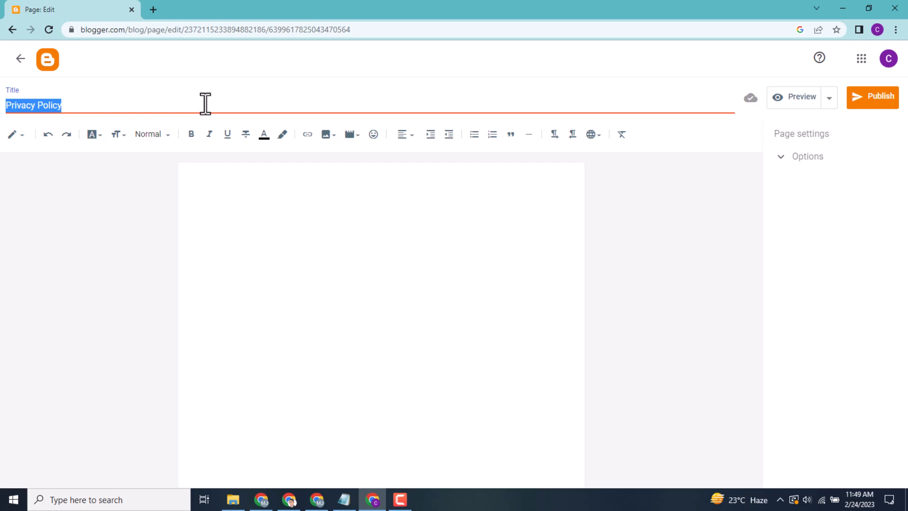
left_click(180, 109)
left_click(229, 201)
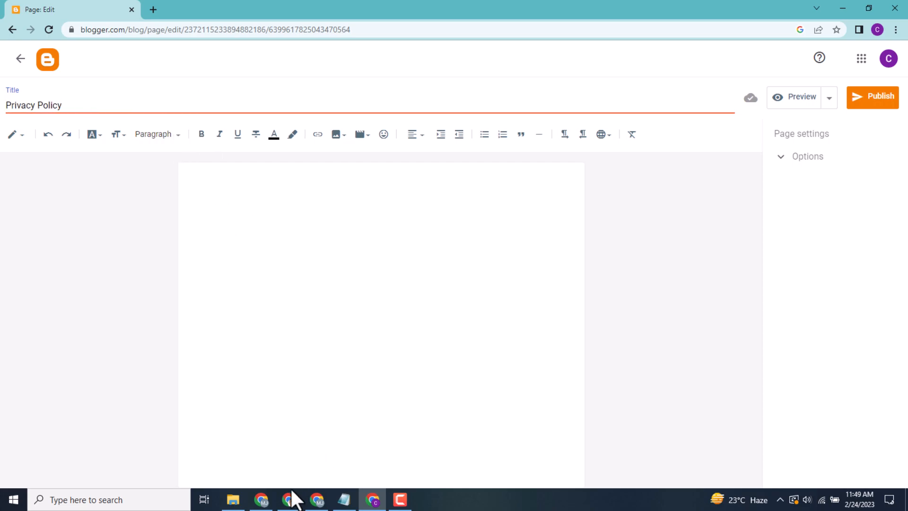
Switch to the other Chrome window, search Google for hsupertools and open the H-supertools website.
left_click(287, 507)
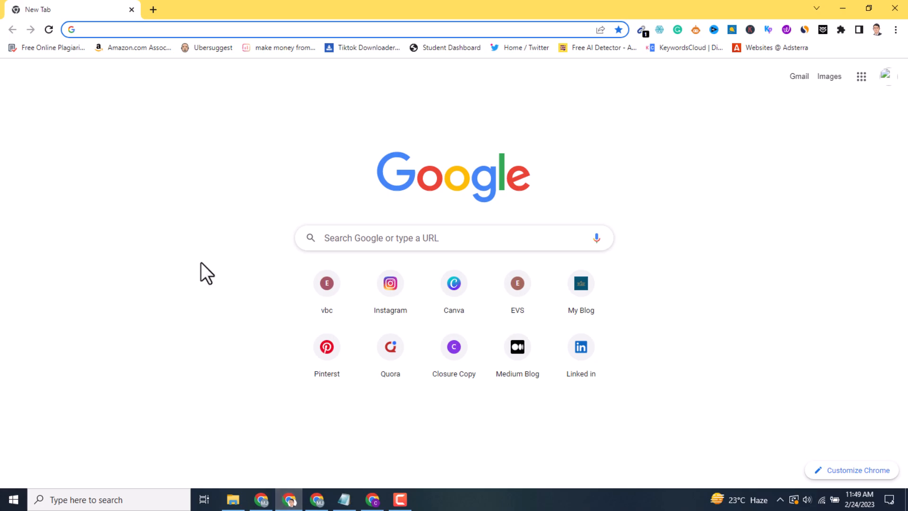
type("h")
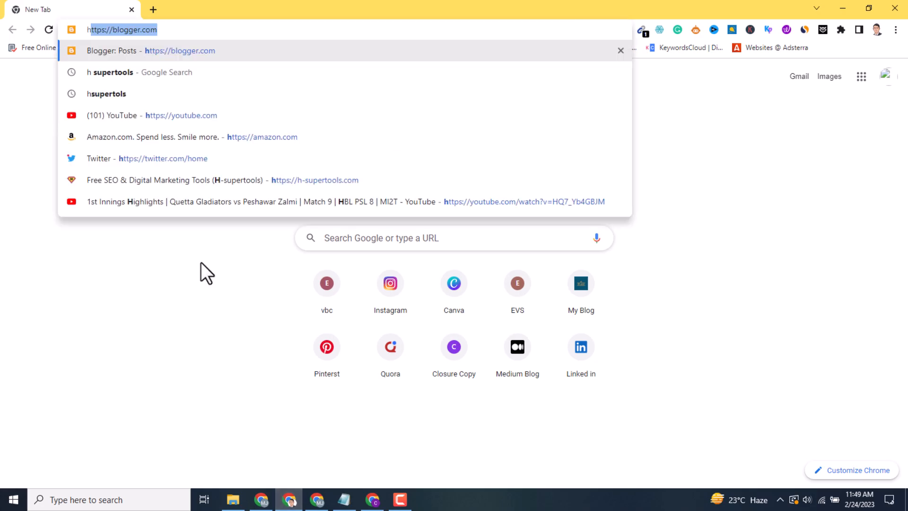
type("supr")
key("BackSpace")
key("BackSpace")
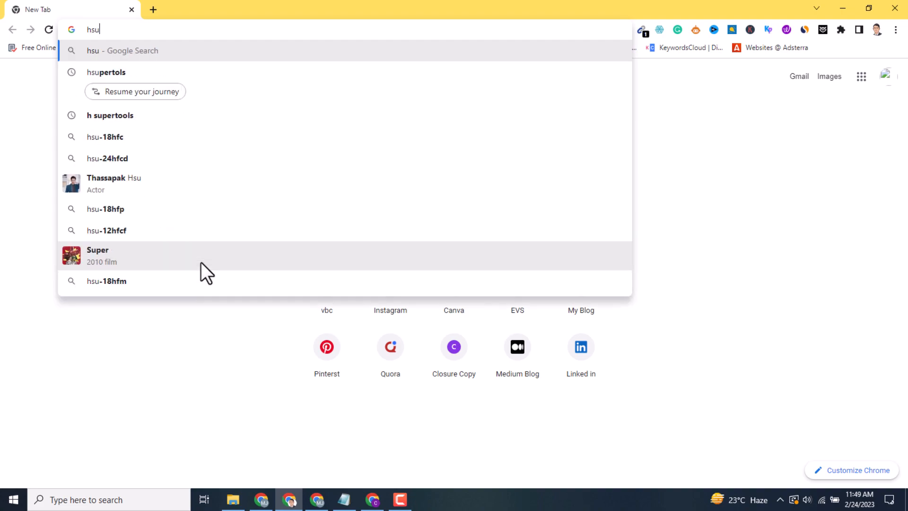
type("pertools")
key("Return")
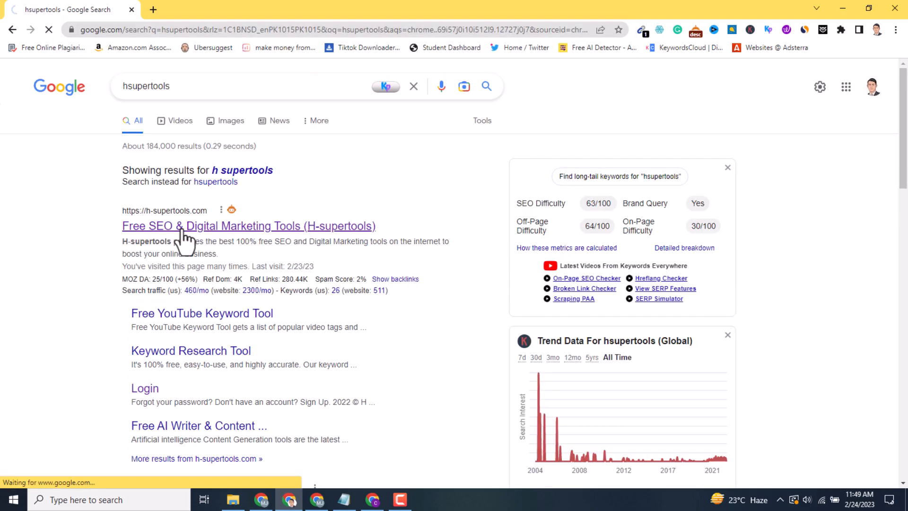
left_click(314, 228)
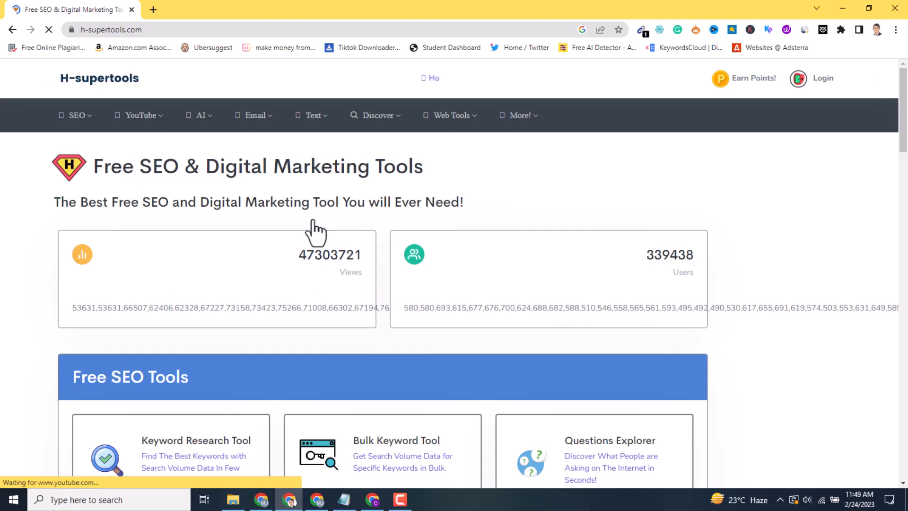
Sign in to H-supertools with the prefilled credentials and the Remember me option, and dismiss the login message.
mouse_move(267, 116)
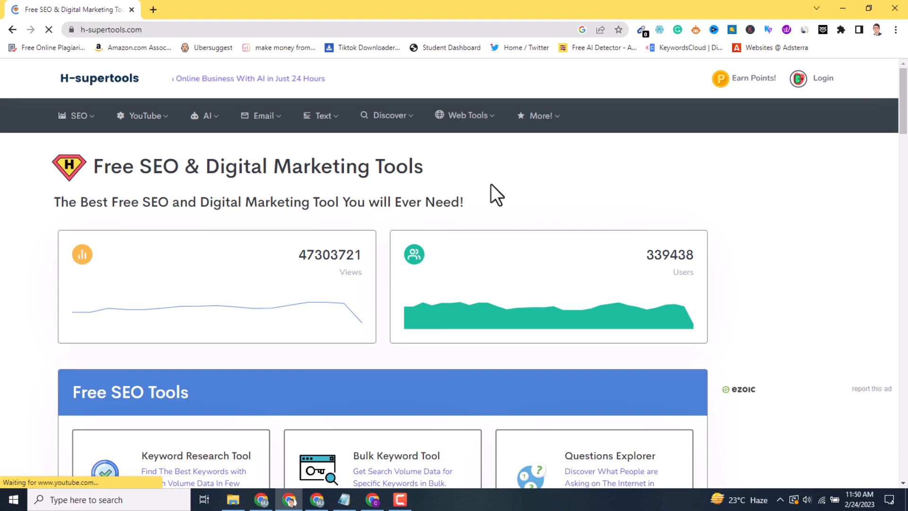
left_click(825, 79)
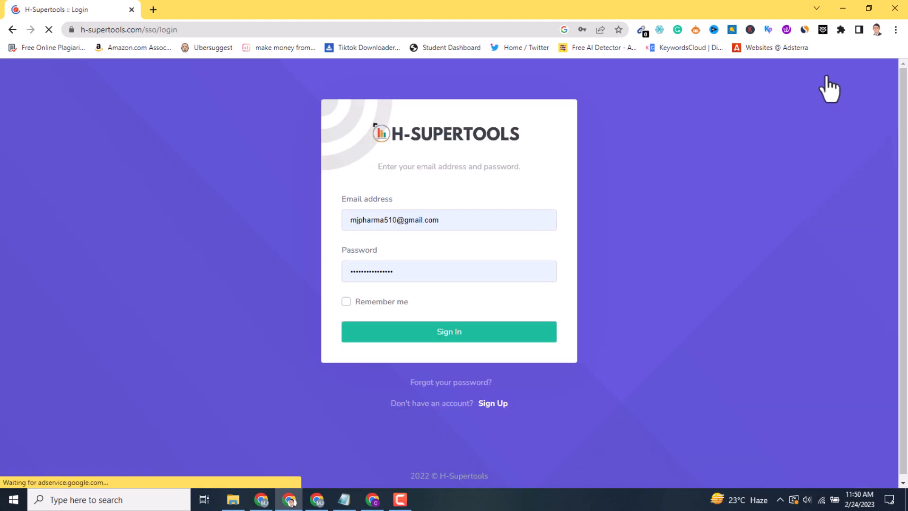
left_click(365, 305)
left_click(401, 334)
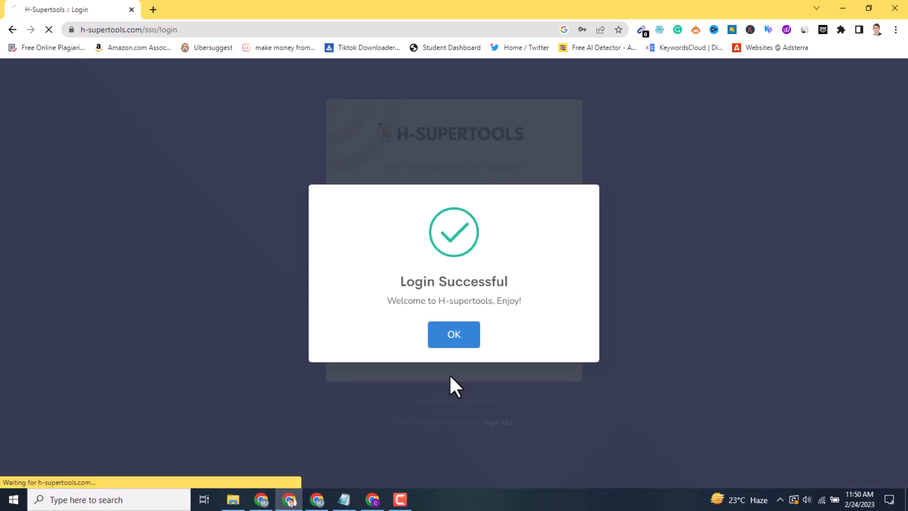
left_click(453, 330)
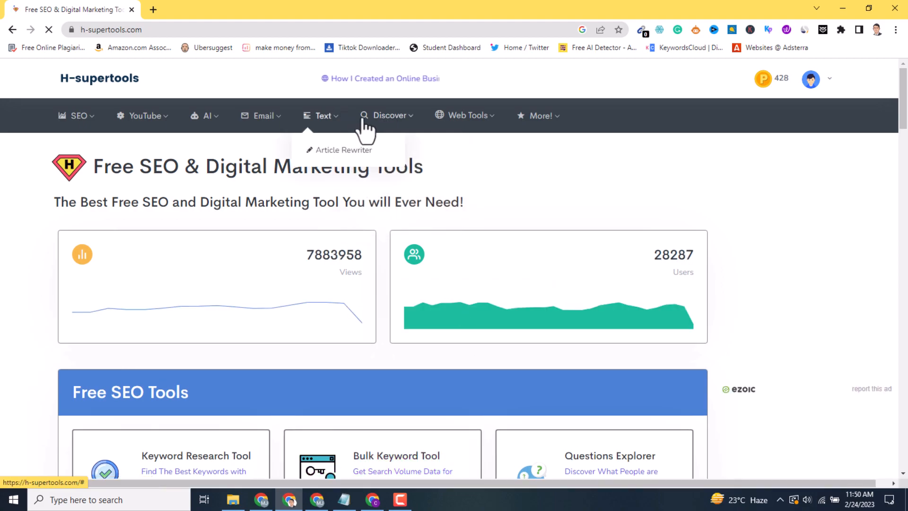
Open the Privacy Policy Generator web tool and enter MJ Mart as the website name.
mouse_move(397, 124)
mouse_move(474, 135)
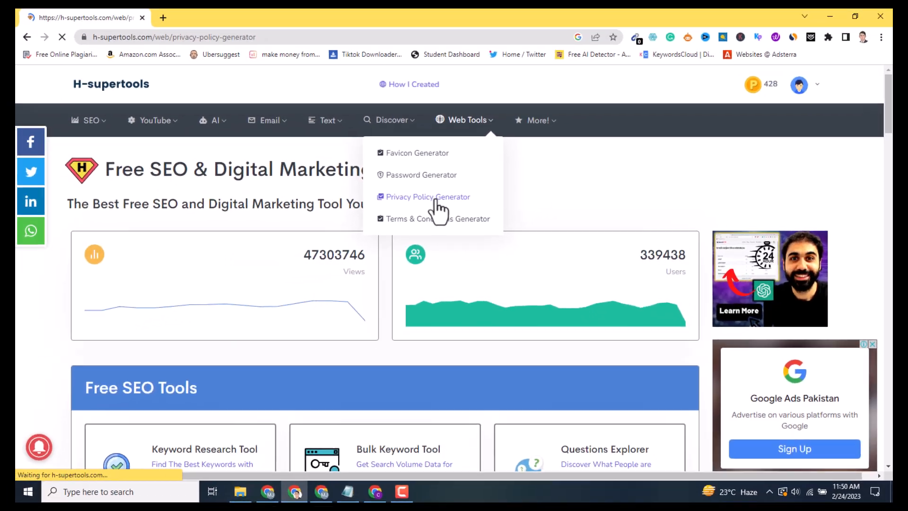
left_click(421, 158)
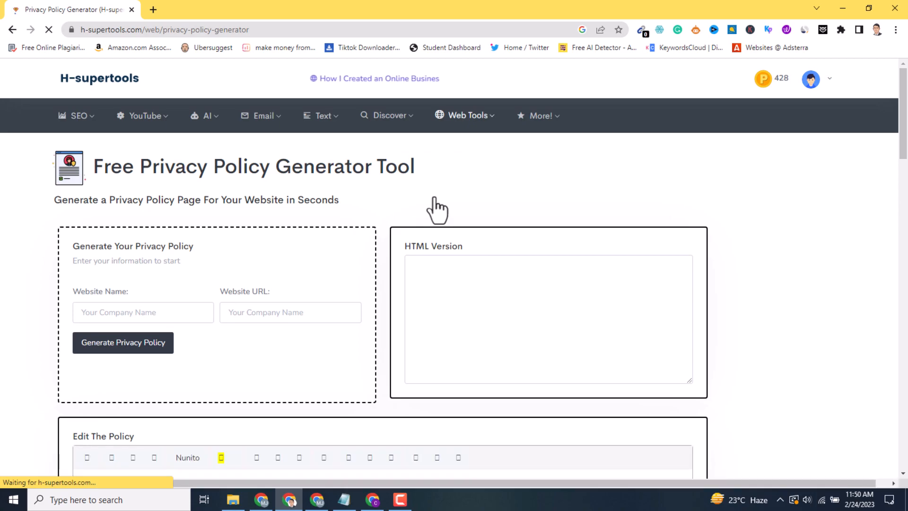
left_click(155, 312)
type("MJ Mart")
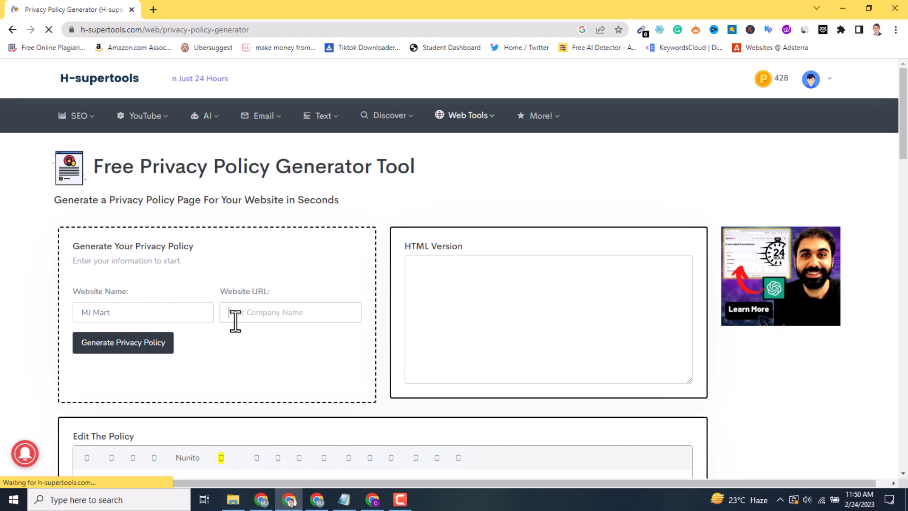
Switch to the Blogger window, leave the page editor, view the MJ Mart blog and copy its web address.
left_click(373, 499)
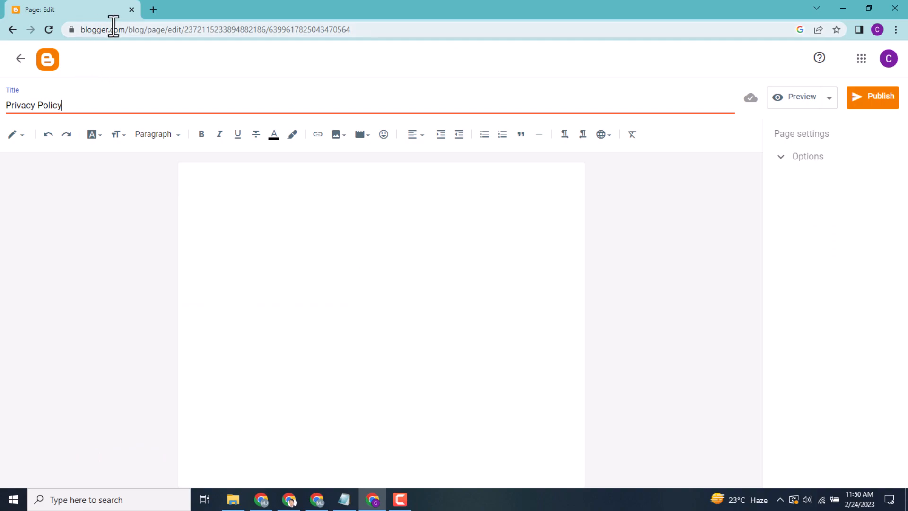
left_click(14, 31)
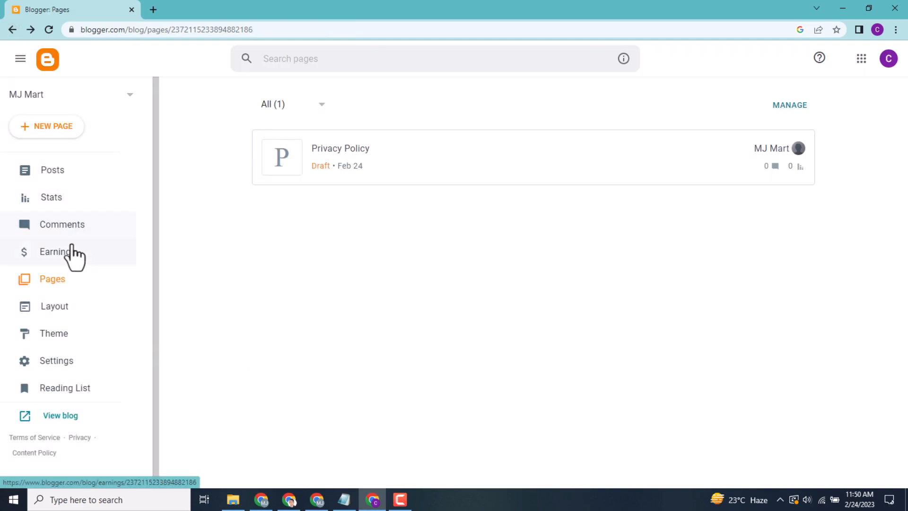
left_click(64, 416)
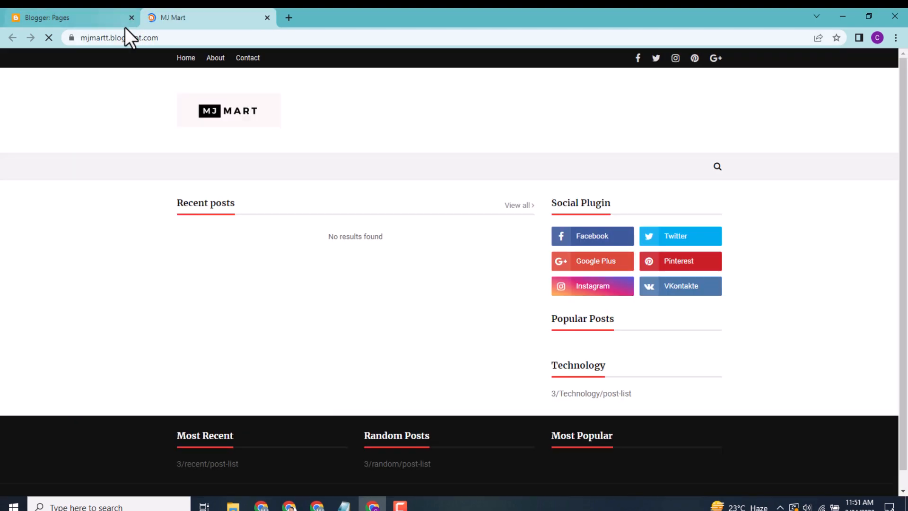
left_click(129, 37)
triple_click(126, 37)
right_click(126, 37)
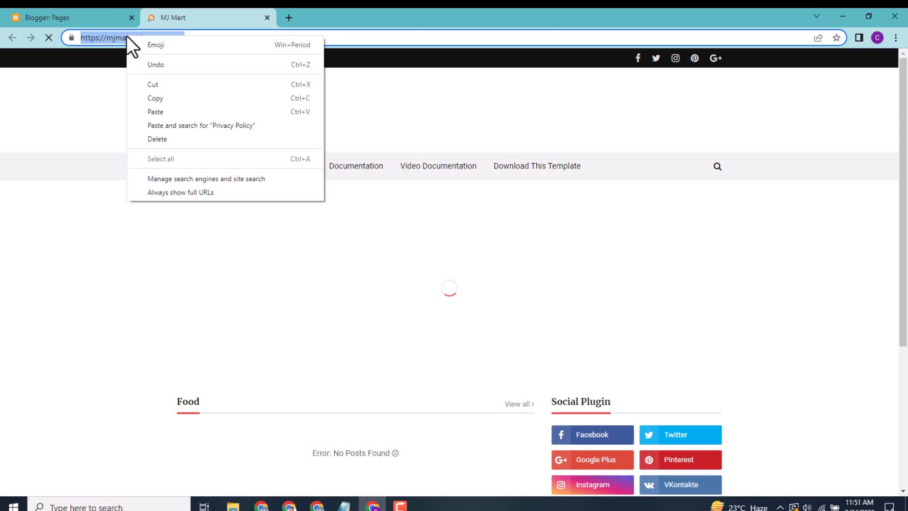
left_click(166, 103)
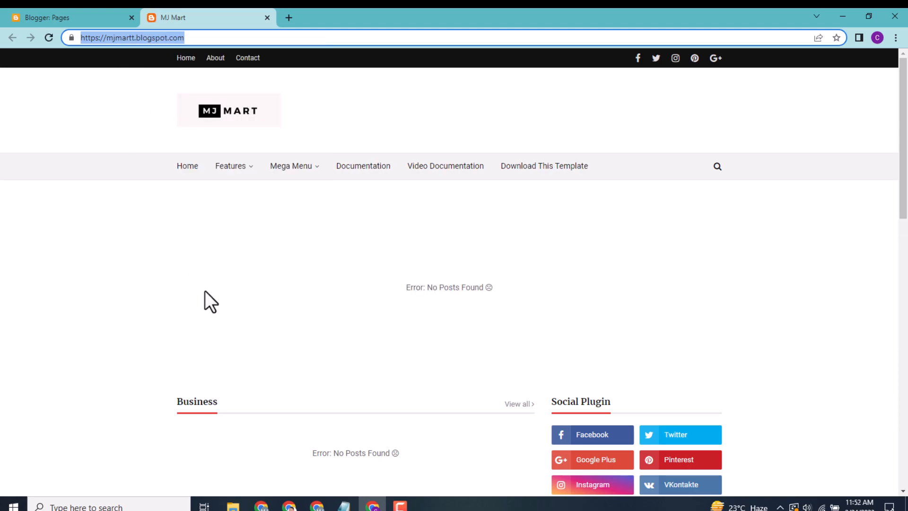
left_click(85, 14)
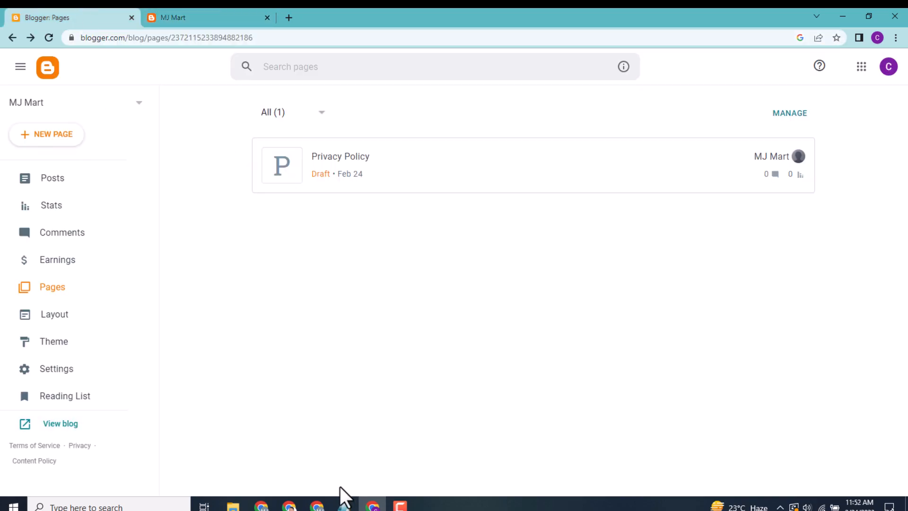
left_click(289, 505)
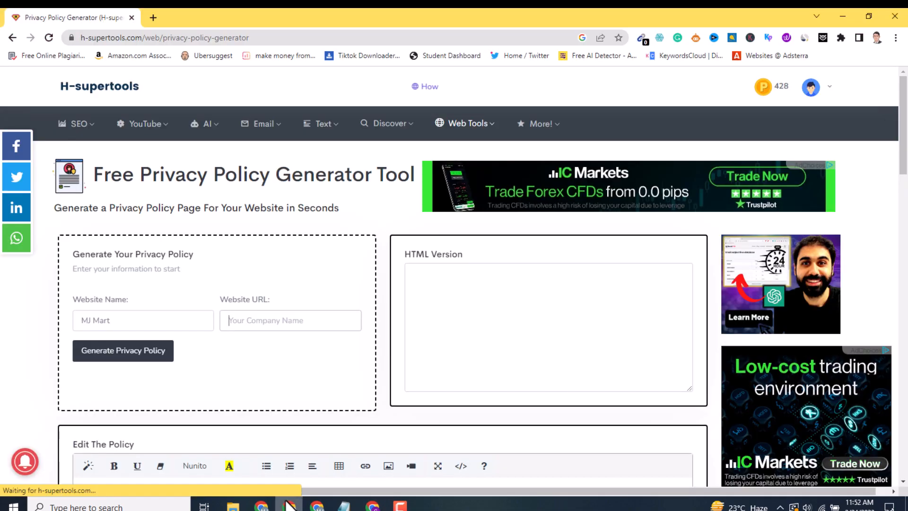
right_click(236, 317)
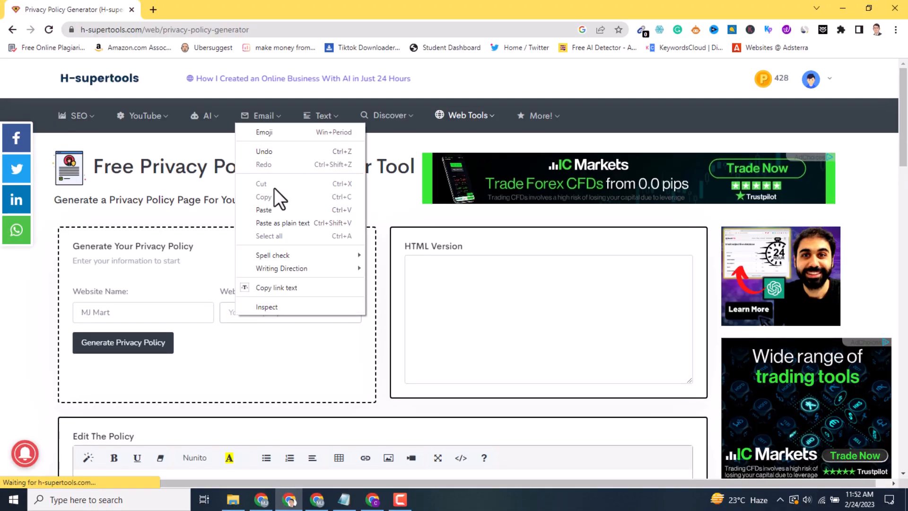
left_click(275, 213)
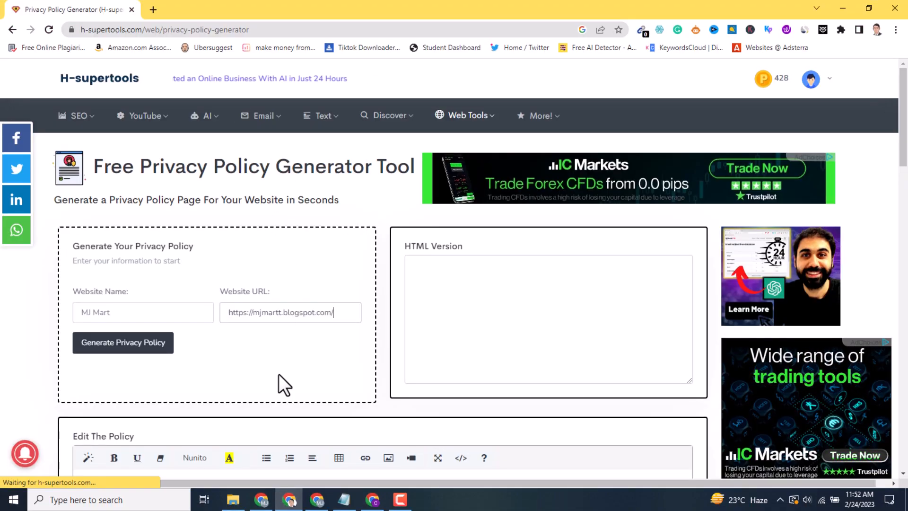
Generate the privacy policy and copy its entire formatted text from the Edit The Policy box.
left_click(146, 348)
left_click_drag(904, 134, 906, 203)
left_click_drag(687, 221, 450, 293)
left_click(414, 295)
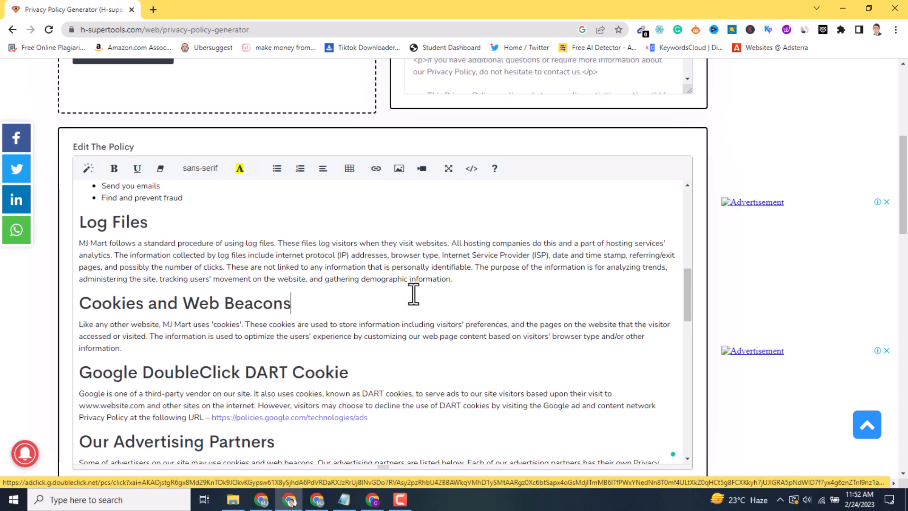
left_click(380, 268)
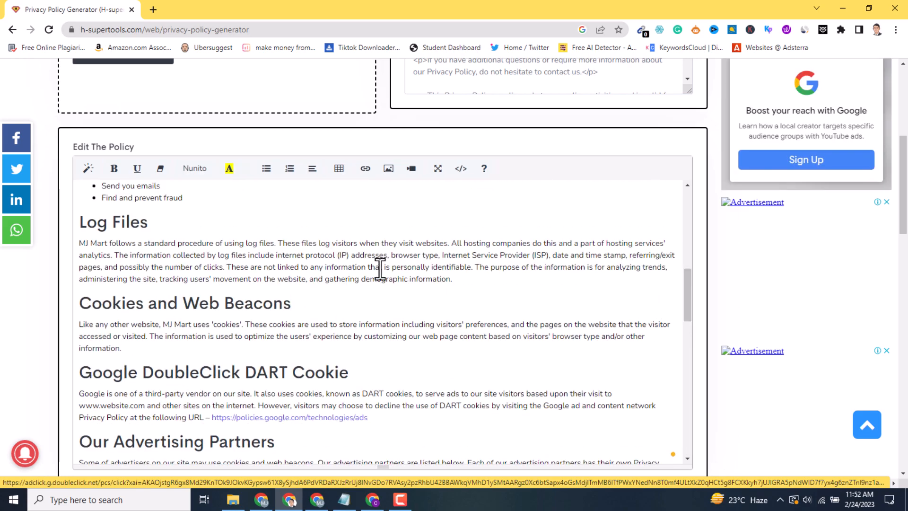
key("ctrl+a")
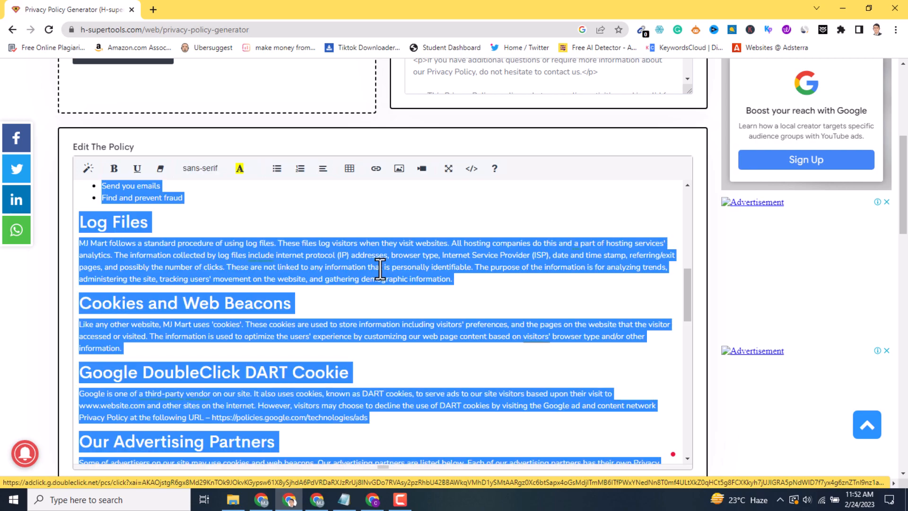
Switch back to Blogger, reopen the Privacy Policy draft page and paste the generated policy into its body.
left_click(373, 500)
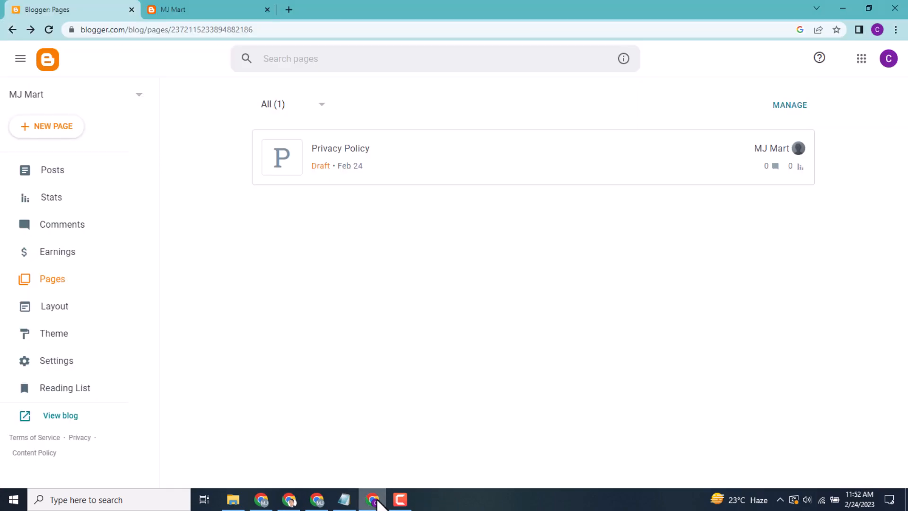
left_click(383, 166)
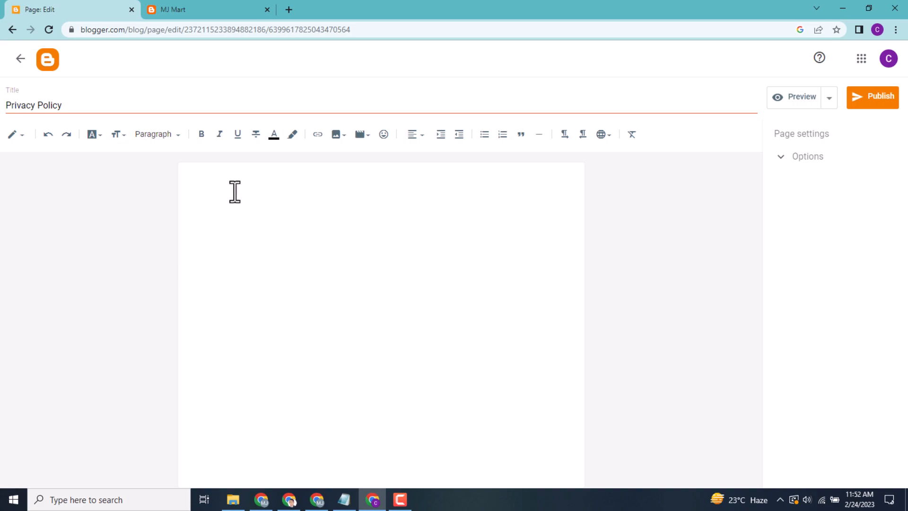
right_click(235, 192)
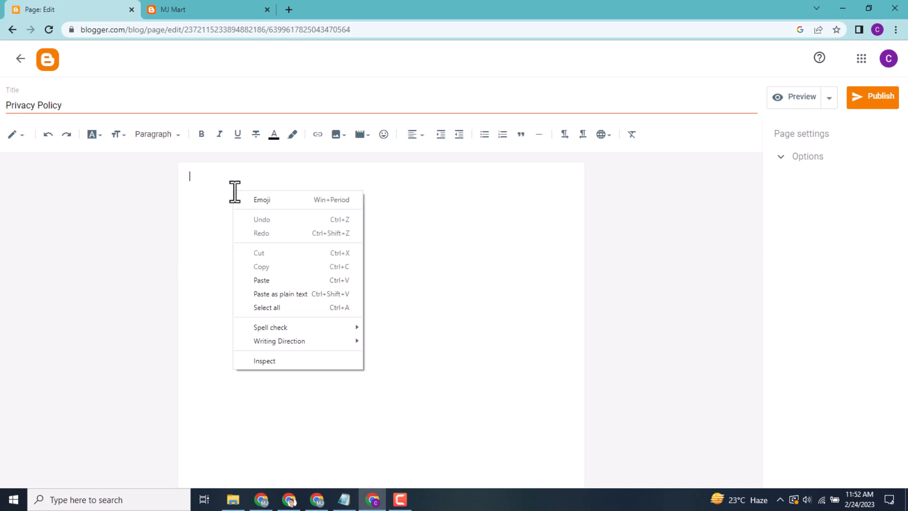
left_click(285, 280)
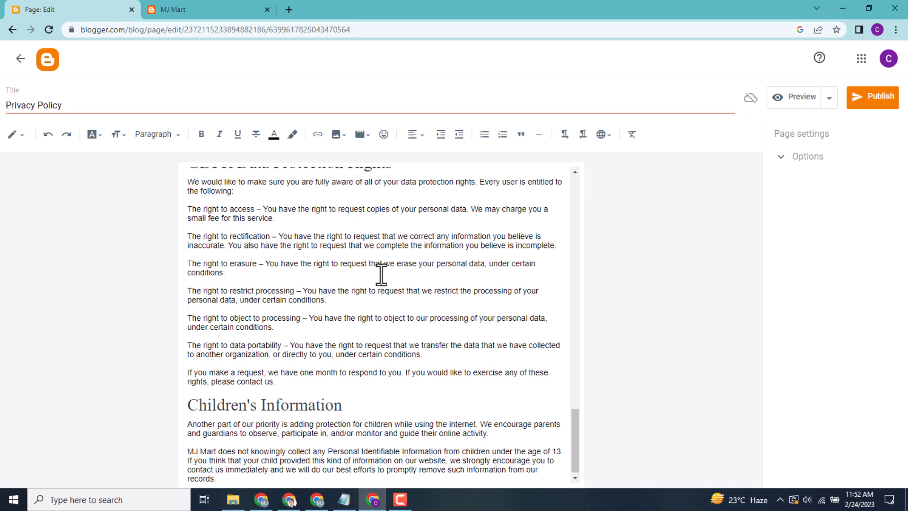
Bold the "Privacy Policy for MJ Mart" title and the "Consent" heading in the page body.
left_click_drag(577, 439, 572, 172)
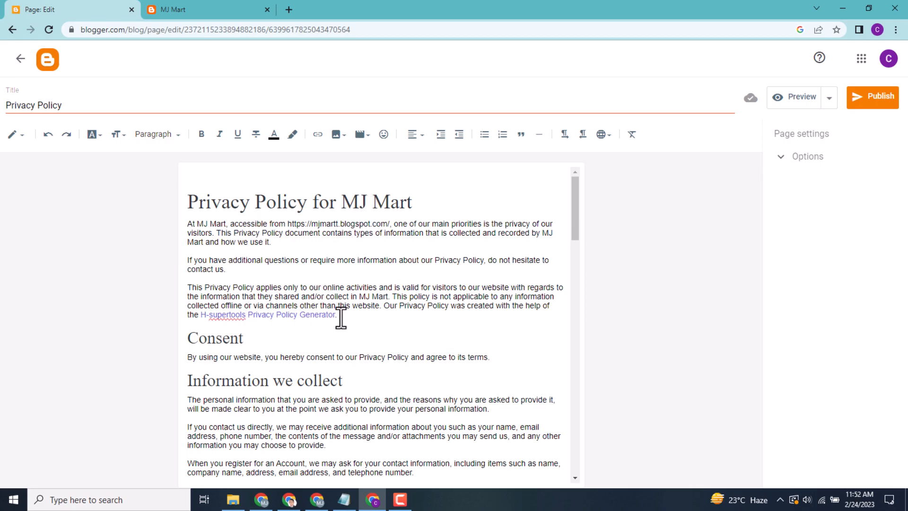
triple_click(299, 208)
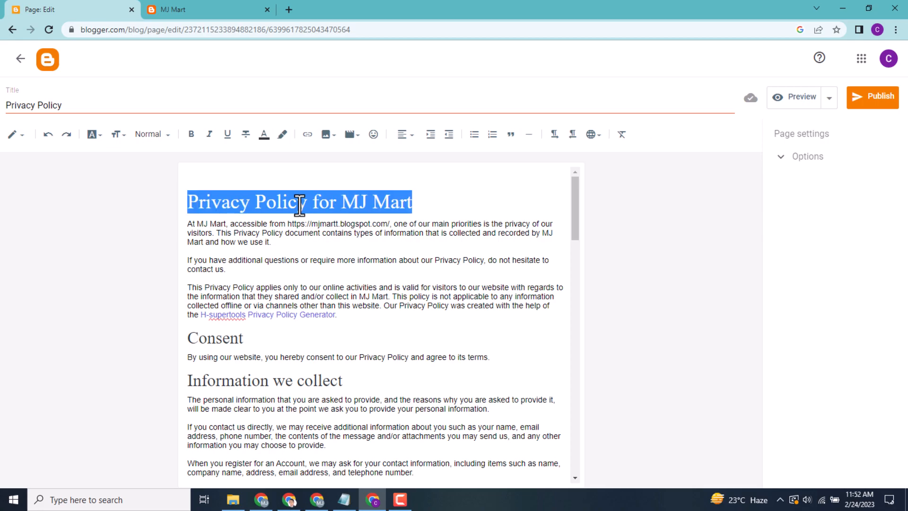
left_click(191, 134)
left_click(307, 286)
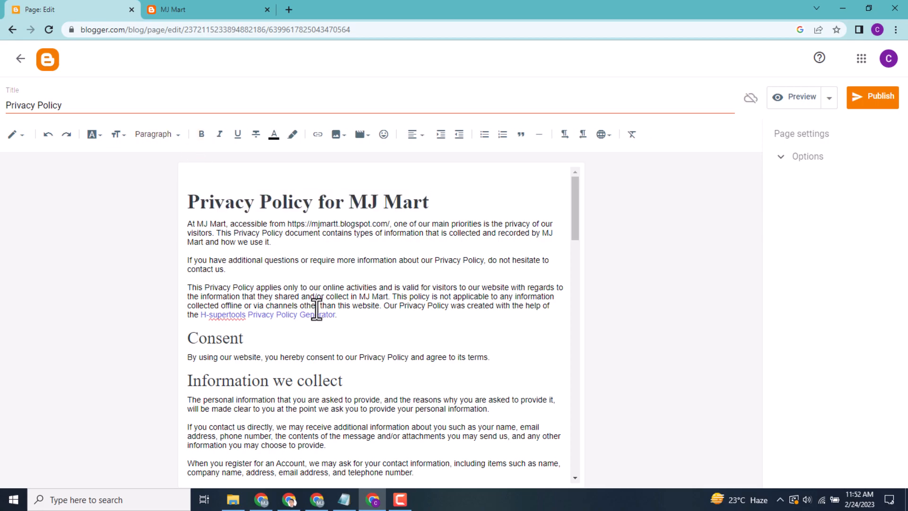
double_click(235, 339)
left_click(191, 134)
left_click(337, 316)
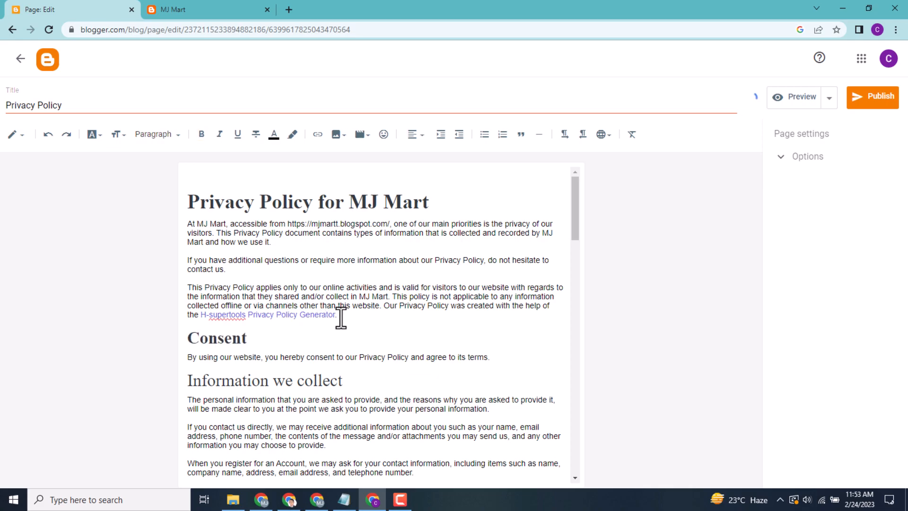
Remove the hyperlink from the "H-supertools Privacy Policy Generator" text in the introduction.
left_click_drag(338, 317, 203, 316)
double_click(286, 315)
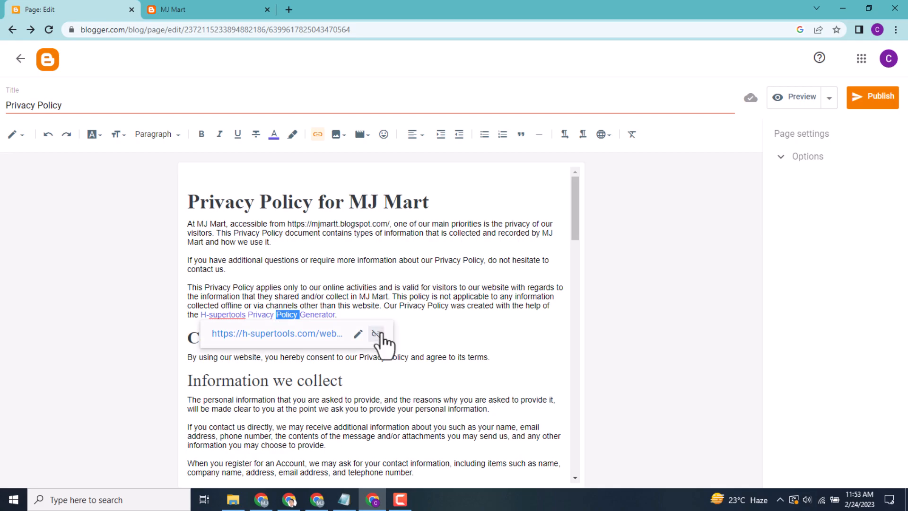
left_click(419, 314)
left_click(271, 315)
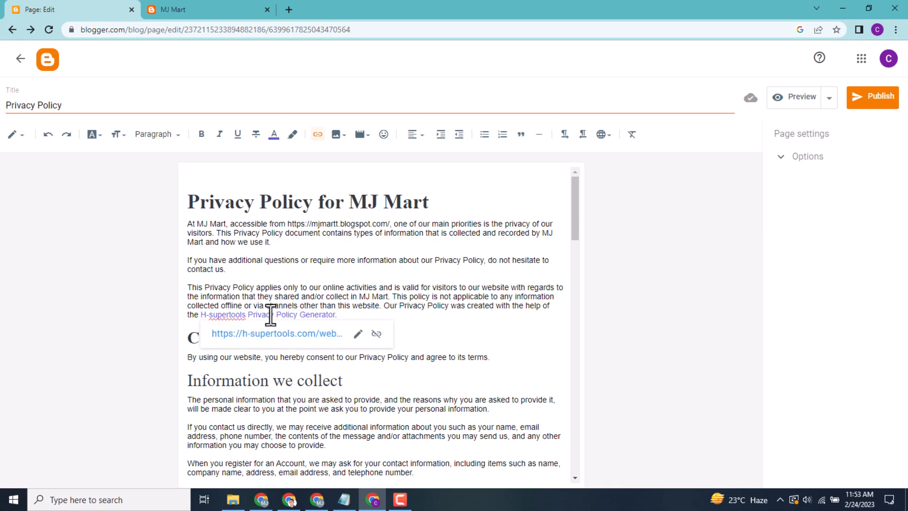
left_click(377, 333)
Bold the "Information we collect", "How we use your information" and "Log Files" headings.
scroll(388, 335, "down", 1)
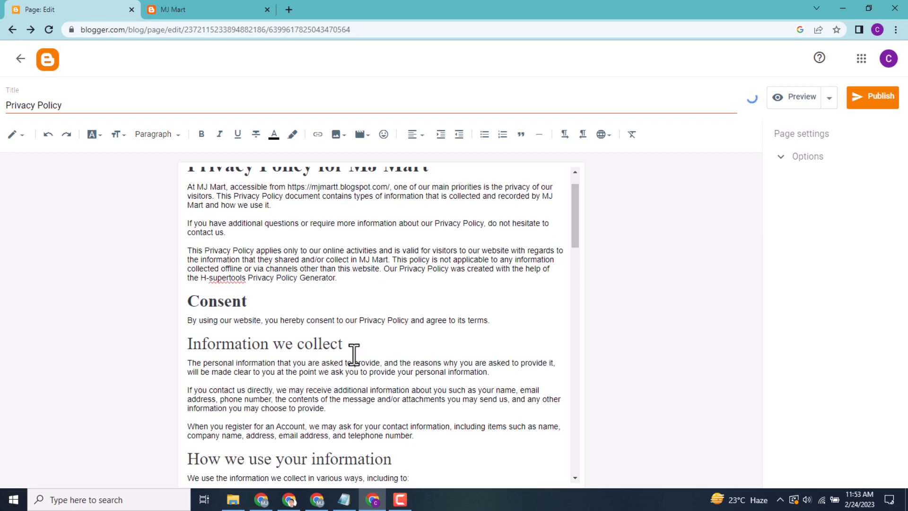
triple_click(350, 345)
left_click(191, 134)
scroll(582, 247, "down", 4)
triple_click(293, 295)
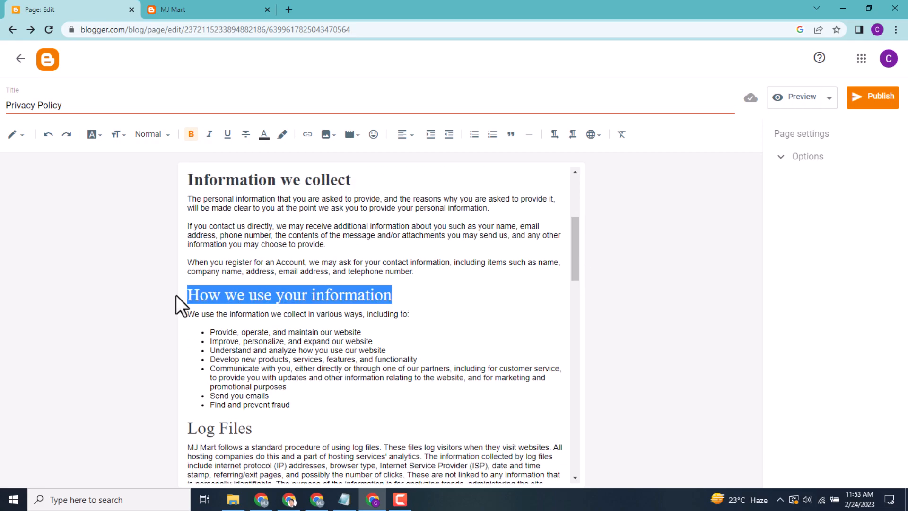
left_click(193, 134)
triple_click(282, 434)
left_click(195, 135)
Bold the "Cookies and Web Beacons" and "Google DoubleClick DART Cookie" headings.
scroll(580, 288, "down", 8)
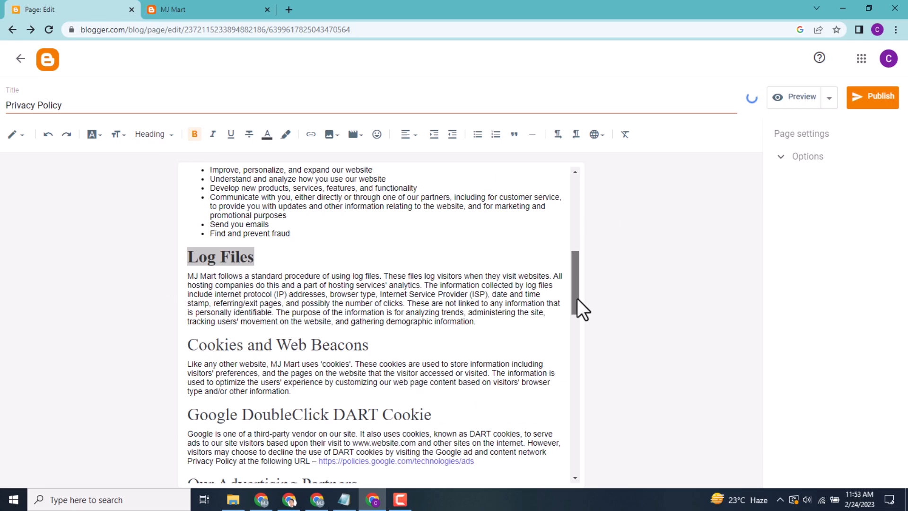
left_click(370, 228)
triple_click(375, 202)
left_click(194, 135)
left_click_drag(439, 270, 188, 270)
left_click(194, 134)
left_click(405, 317)
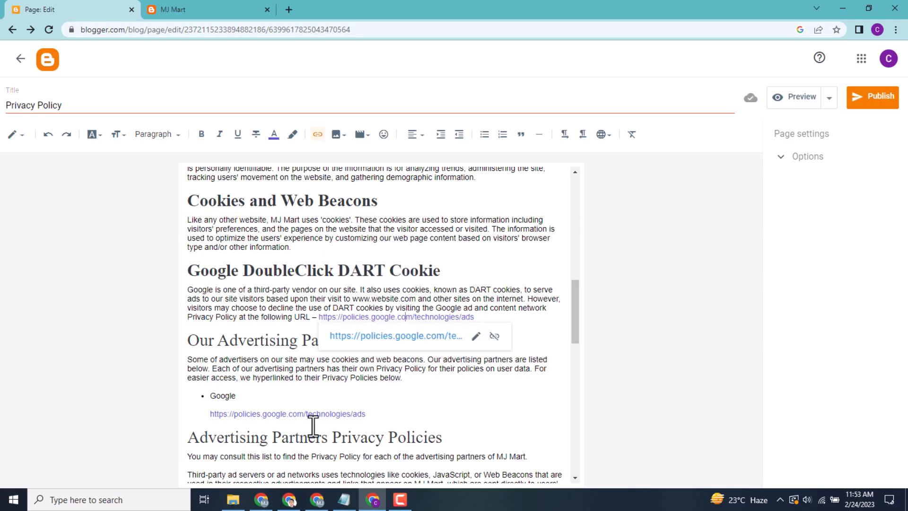
Bold the "Advertising Partners Privacy Policies" and "Third Party Privacy Policies" headings.
scroll(578, 304, "down", 4)
left_click_drag(459, 277, 188, 277)
left_click(195, 134)
left_click_drag(383, 399, 188, 393)
left_click(195, 134)
Bold the two-line heading preceding the GDPR section, plus the "GDPR Data Protection Rights" and "Children's Information" headings.
scroll(569, 400, "down", 5)
left_click_drag(274, 245, 193, 217)
left_click(195, 135)
left_click_drag(393, 379, 188, 379)
left_click(194, 134)
scroll(578, 438, "down", 5)
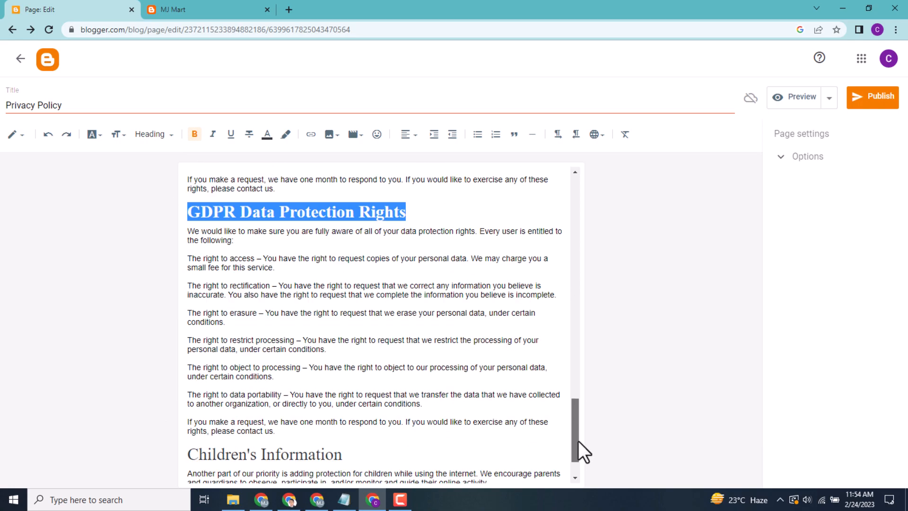
left_click_drag(363, 407, 188, 401)
left_click(194, 134)
Preview the Privacy Policy page and check how it looks on the blog.
left_click_drag(575, 442, 766, 214)
left_click(798, 97)
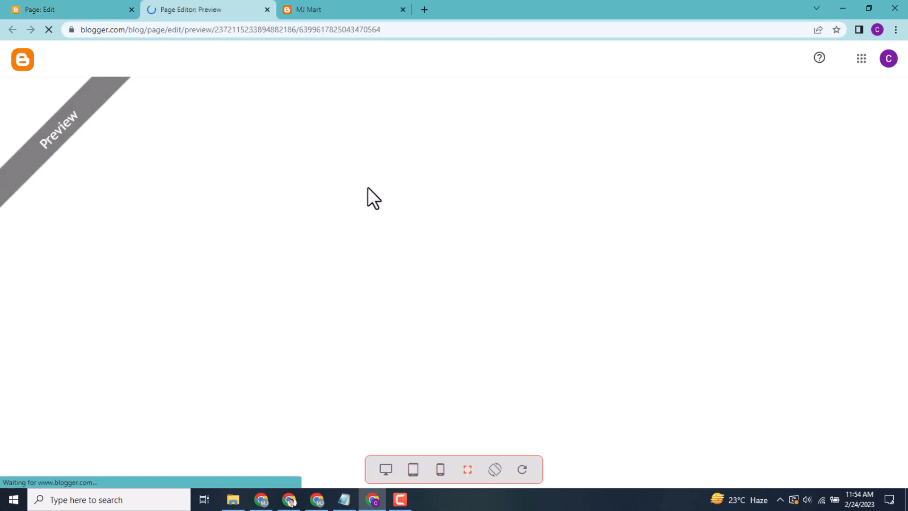
mouse_move(905, 133)
left_mouse_down()
mouse_move(906, 482)
mouse_move(897, 119)
left_mouse_up()
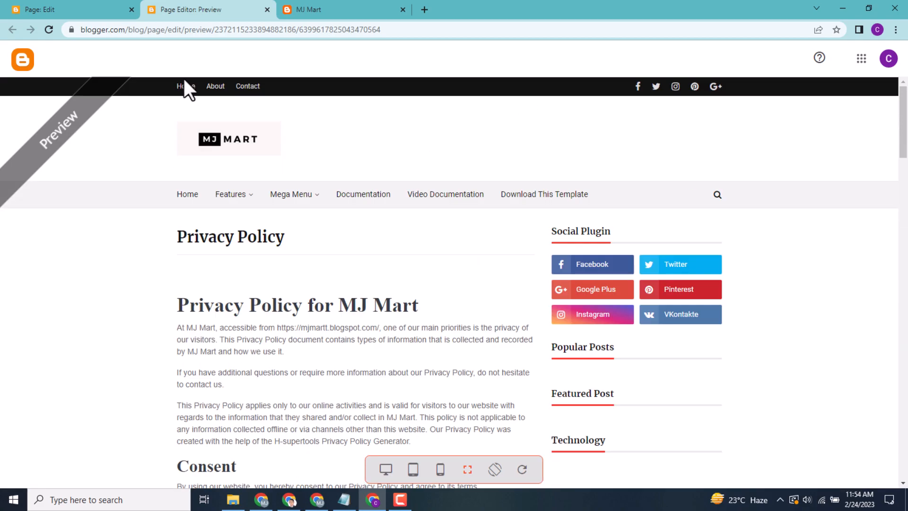
Return to the page editor and join the policies.google.com link onto the "Google" bullet under Our Advertising Partners.
left_click(105, 11)
left_click_drag(571, 213, 594, 339)
left_click(211, 307)
key("BackSpace")
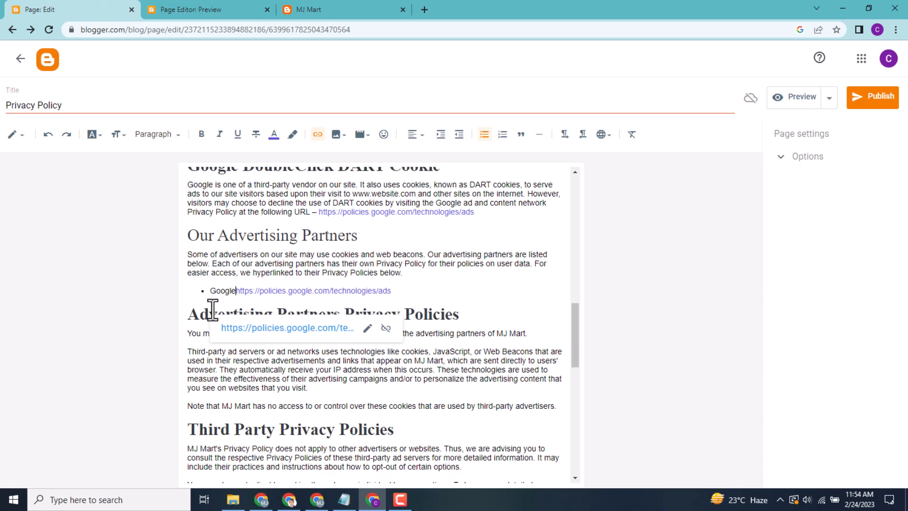
Check the rest of the text against the preview and publish the Privacy Policy page to the blog.
left_click_drag(576, 337, 591, 458)
key("ctrl+Tab")
left_click_drag(903, 125, 905, 206)
left_click(85, 7)
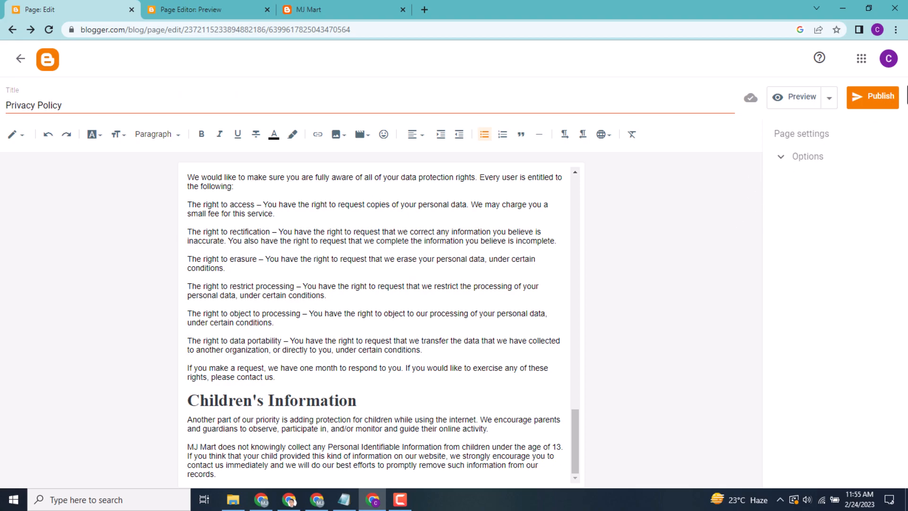
left_click(890, 102)
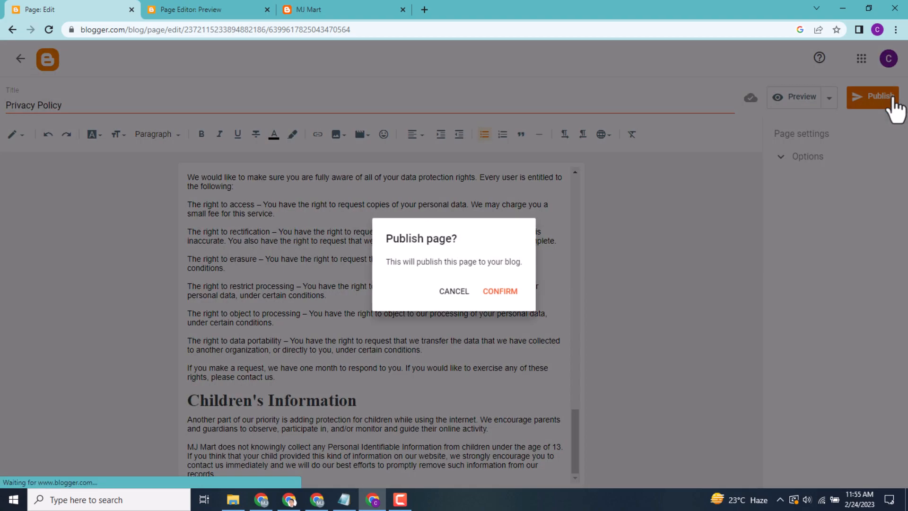
left_click(496, 294)
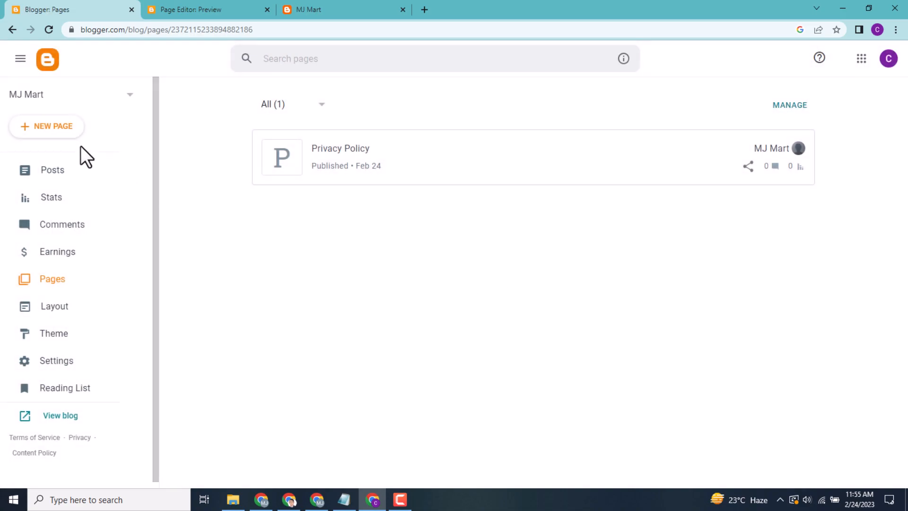
Create a new page titled "Terms and Condition" and place the cursor in its empty body.
left_click(66, 132)
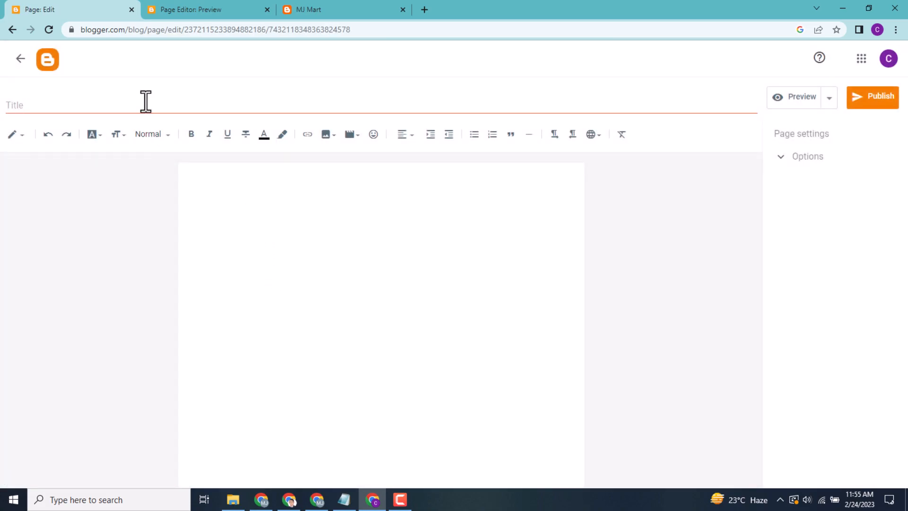
left_click(145, 104)
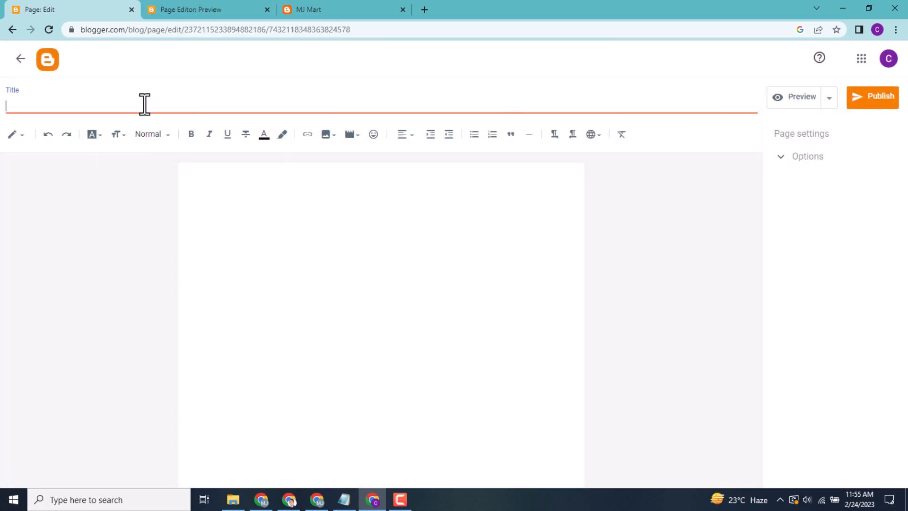
type("Terms and Condition")
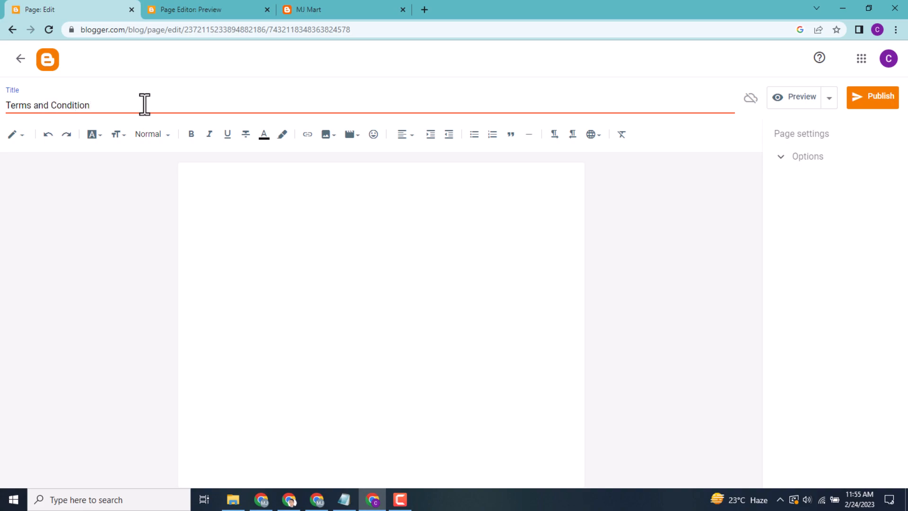
left_click(235, 191)
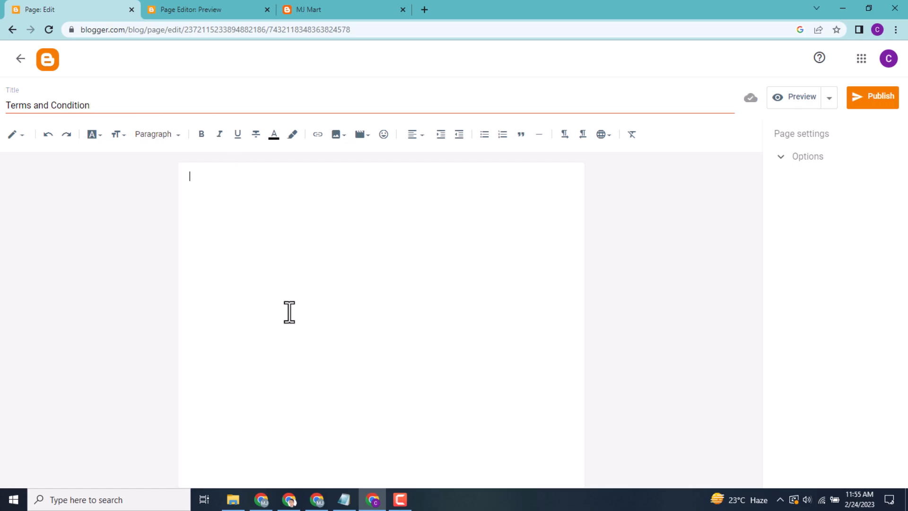
Switch to the H-supertools window and open its Terms & Conditions Generator.
left_click(287, 499)
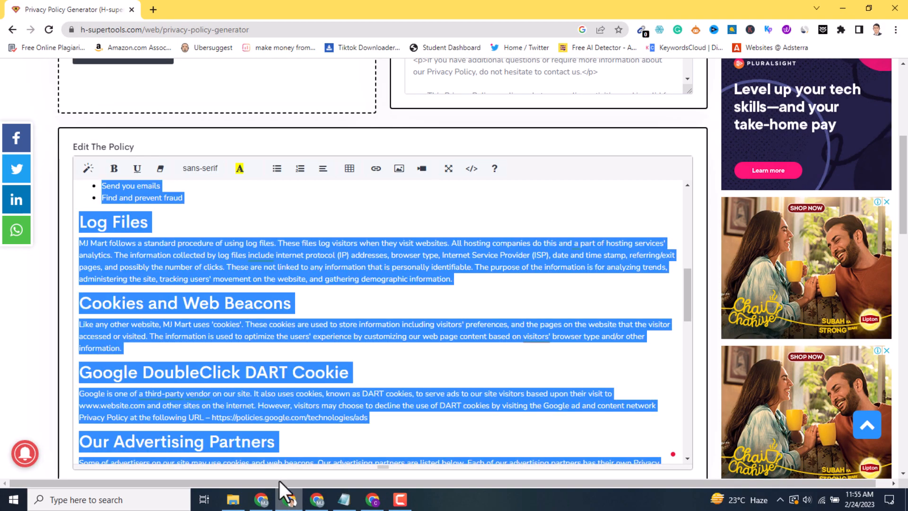
left_click_drag(903, 150, 898, 52)
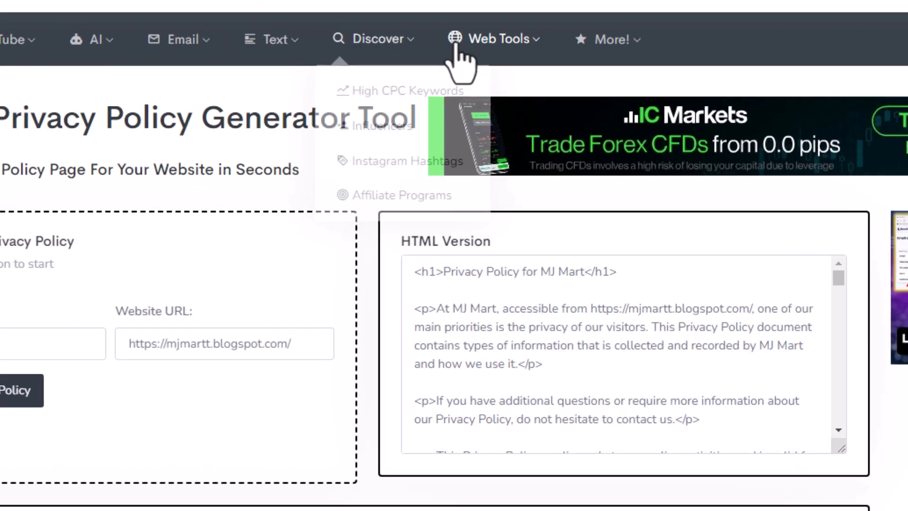
mouse_move(473, 109)
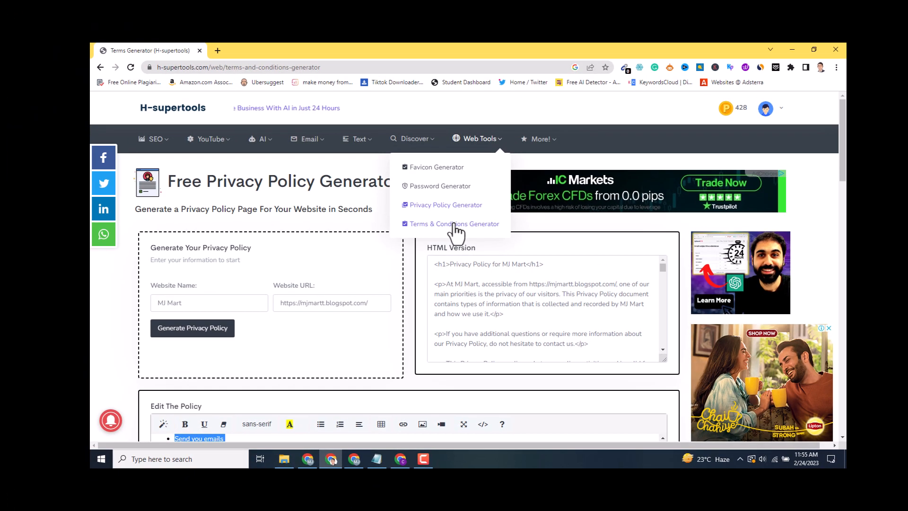
left_click(454, 194)
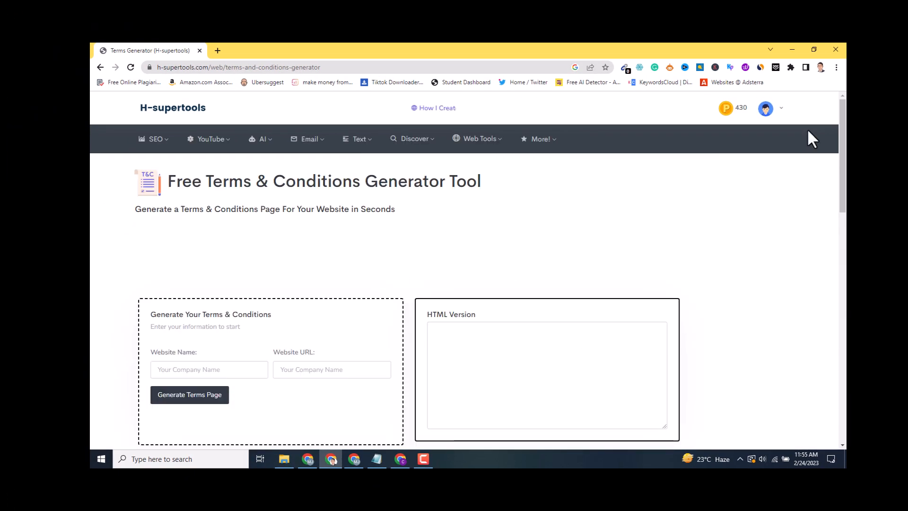
Enter MJ Mart as the website name in the terms generator form.
left_click_drag(845, 137, 845, 154)
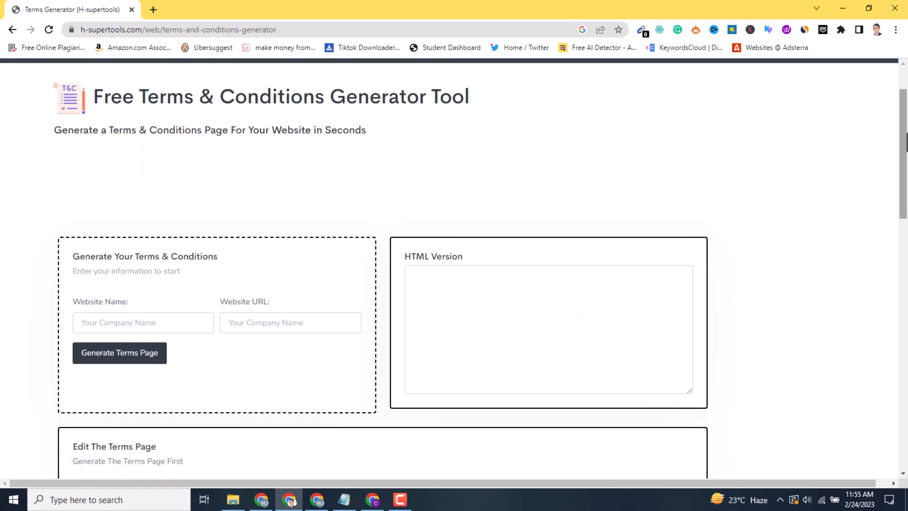
scroll(470, 200, "down", 4)
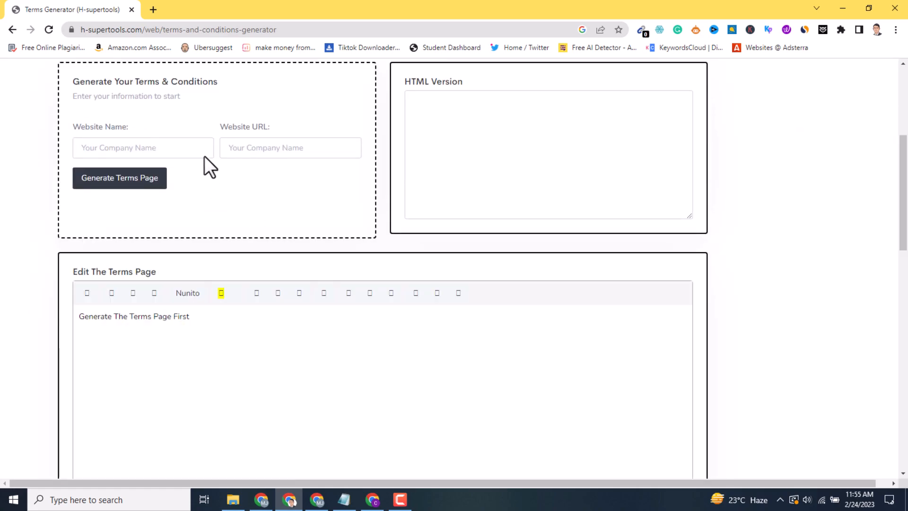
left_click(182, 148)
type("MJ Mart")
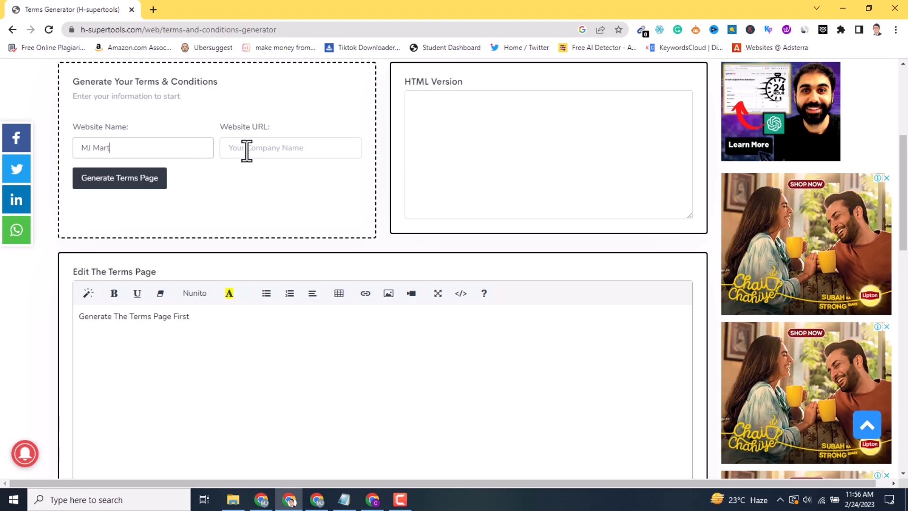
left_click(383, 503)
left_click(318, 6)
left_click(232, 30)
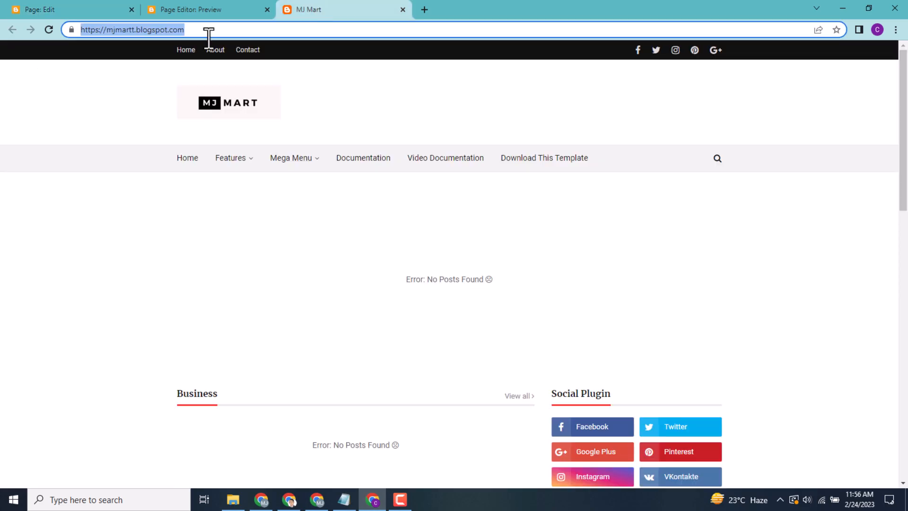
right_click(124, 27)
left_click(161, 90)
left_click(289, 499)
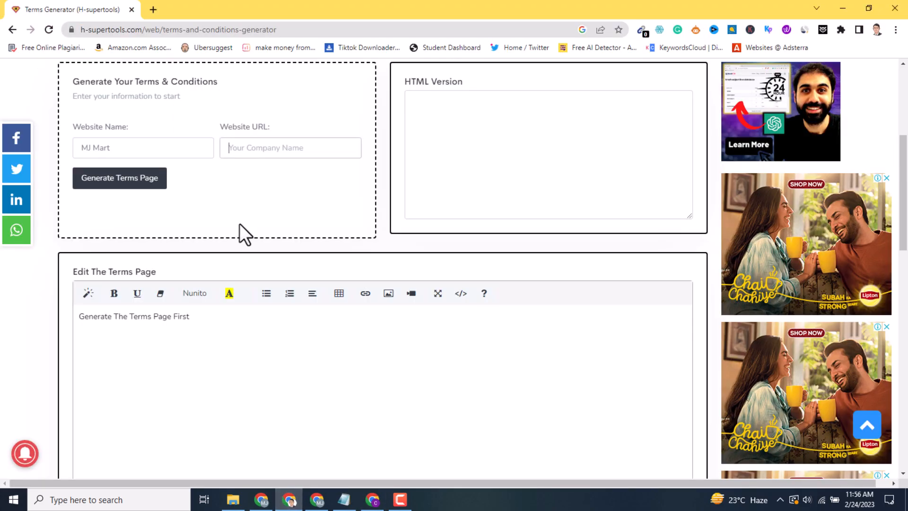
right_click(261, 147)
left_click(304, 233)
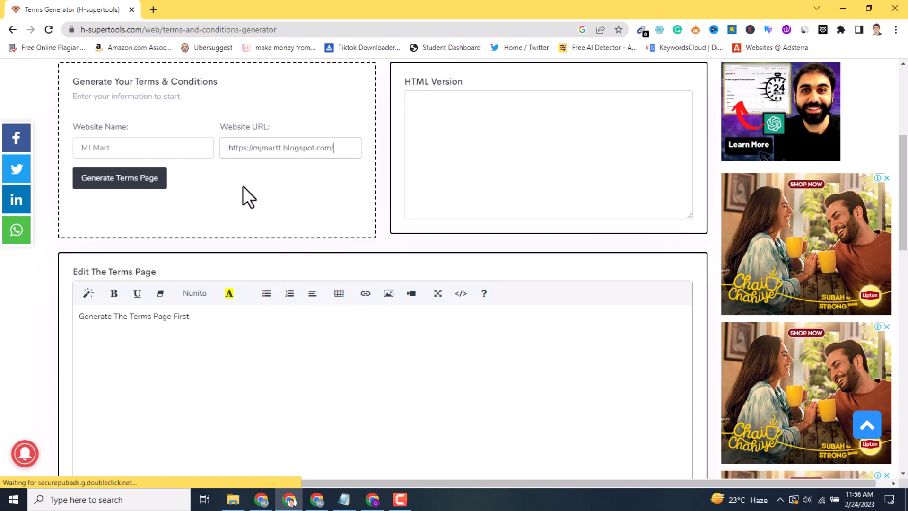
Generate the terms page for MJ Mart and copy its entire formatted text.
left_click(163, 188)
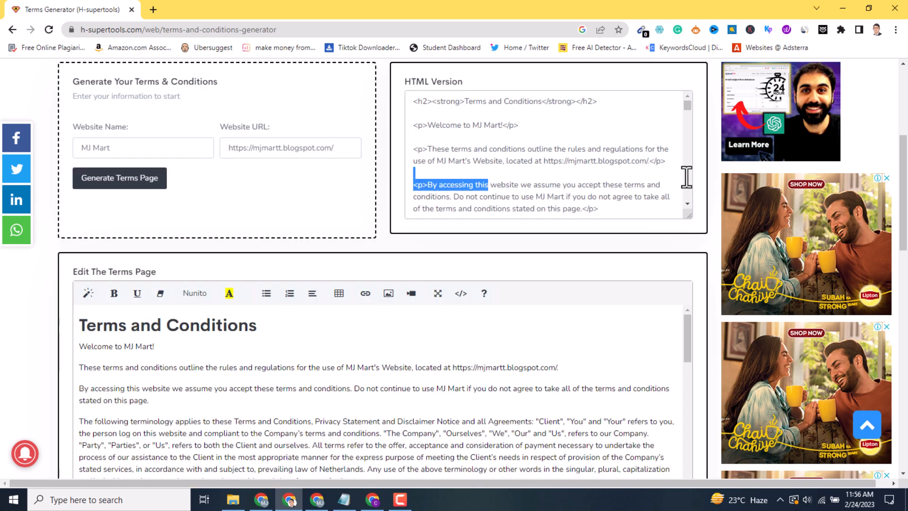
left_click_drag(683, 175, 488, 185)
scroll(488, 186, "down", 3)
left_click(547, 250)
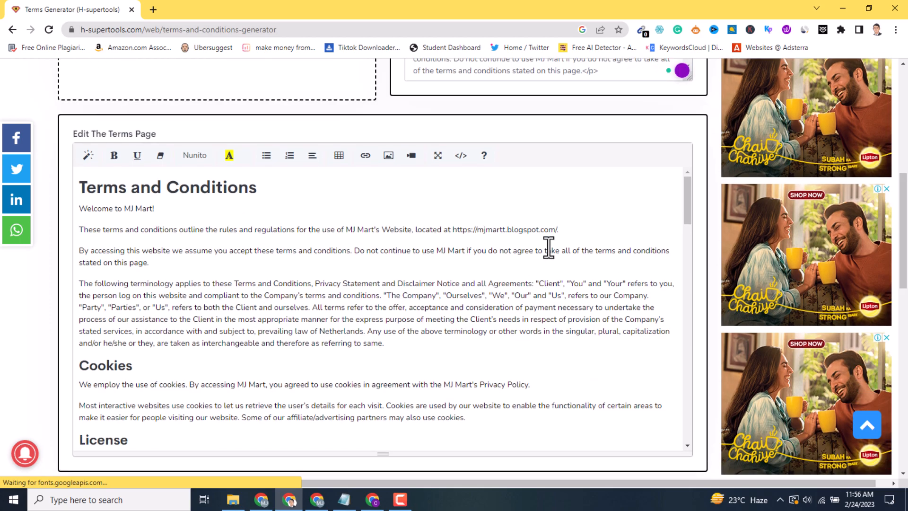
left_click(122, 188)
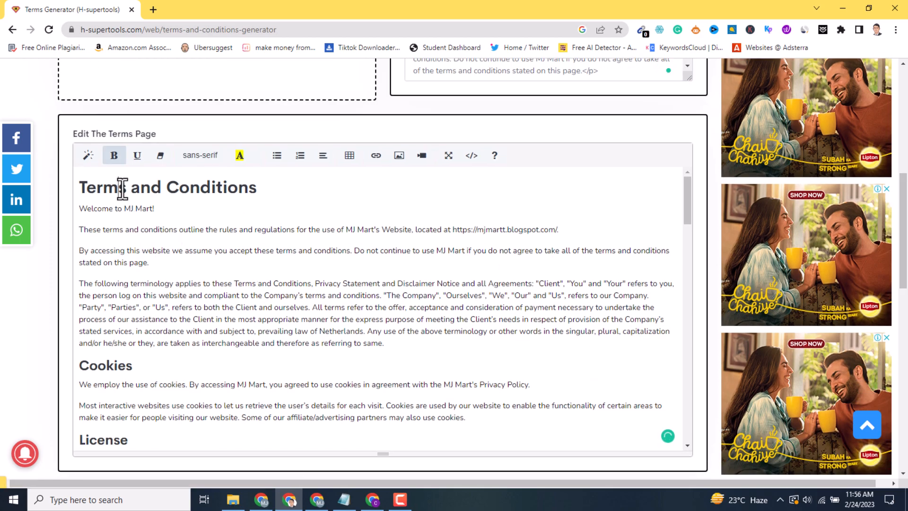
key("ctrl+a")
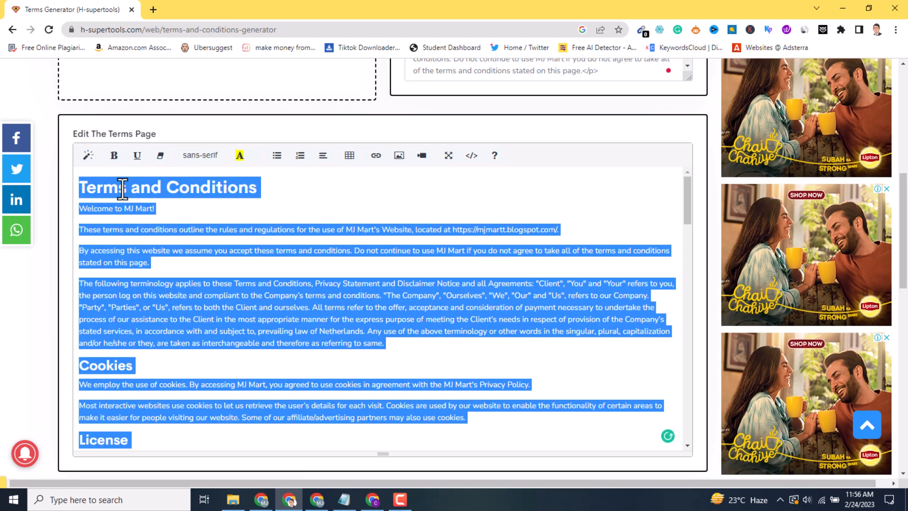
right_click(122, 188)
left_click(172, 228)
Switch to the Blogger window and paste the copied terms into the body of the Terms and Condition page.
left_click(373, 498)
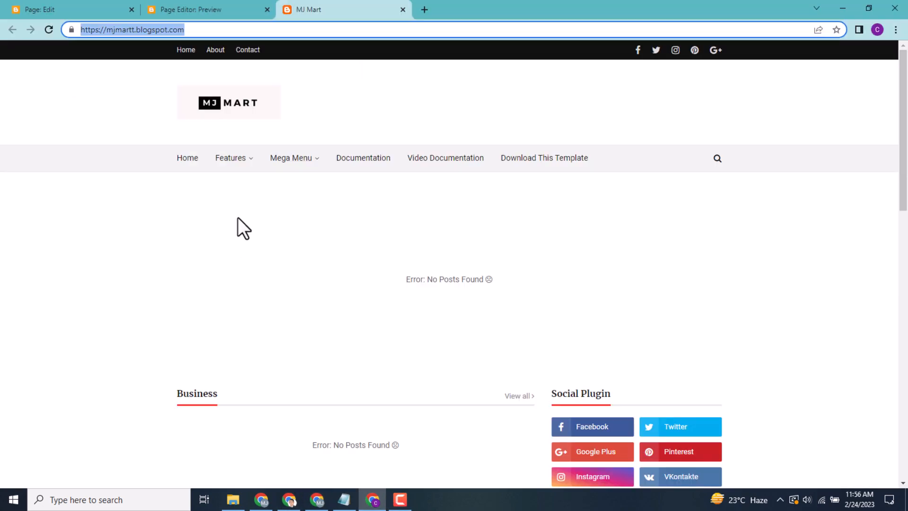
left_click(105, 3)
right_click(236, 184)
left_click(270, 269)
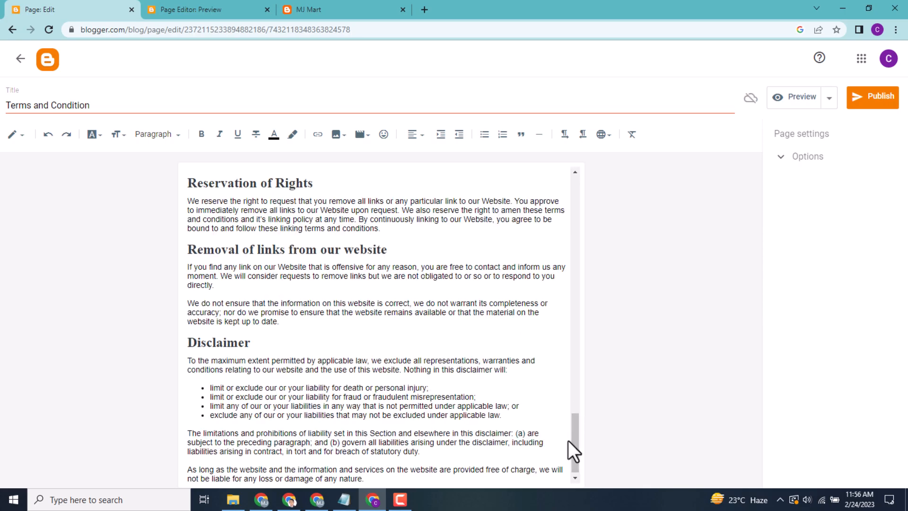
Delete the blank line above the Terms and Conditions heading at the start of the page body.
left_click_drag(576, 453, 557, 213)
left_click(325, 202)
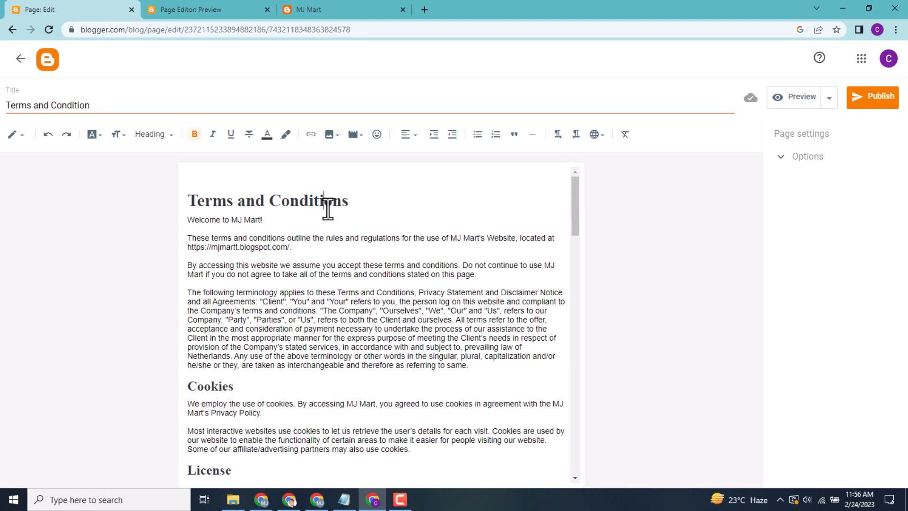
left_click(290, 182)
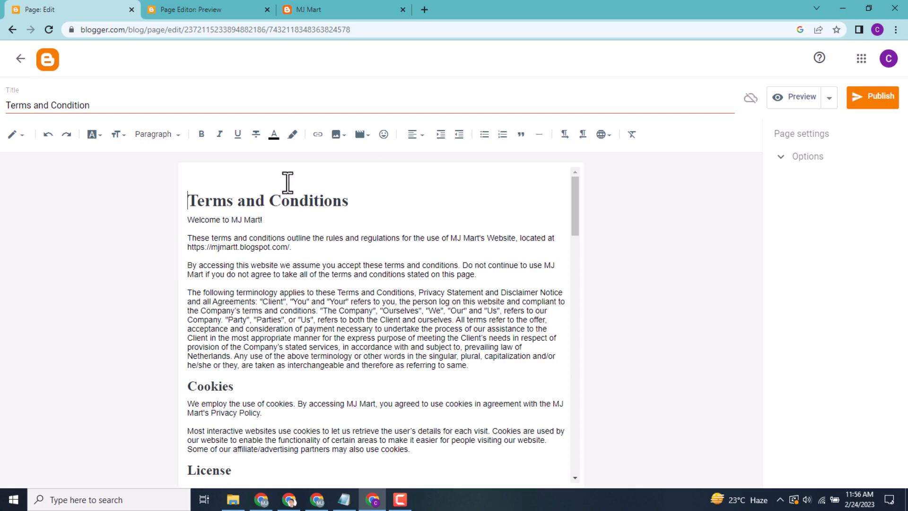
key("BackSpace")
Remove the hyperlink from the H-supertools Terms And Conditions Generator text in the License section and review the sections below it.
left_click_drag(576, 208, 582, 256)
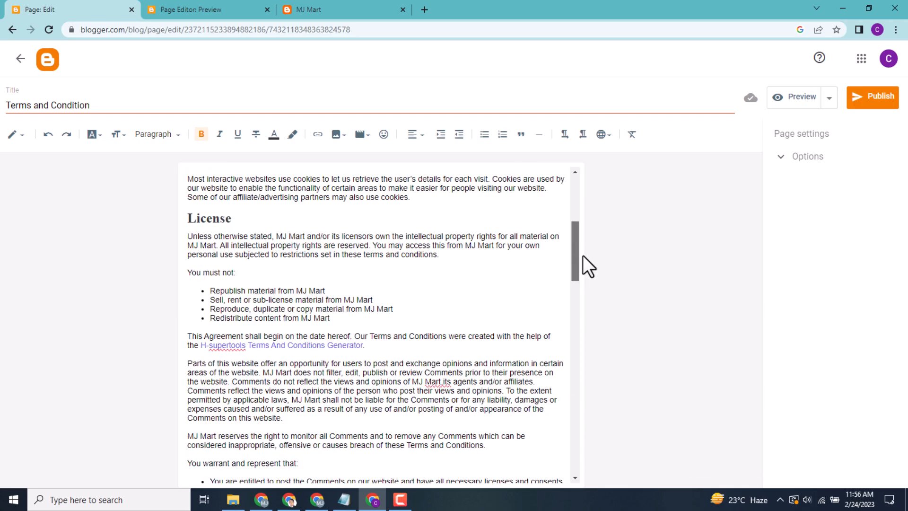
left_click(317, 337)
left_click(373, 359)
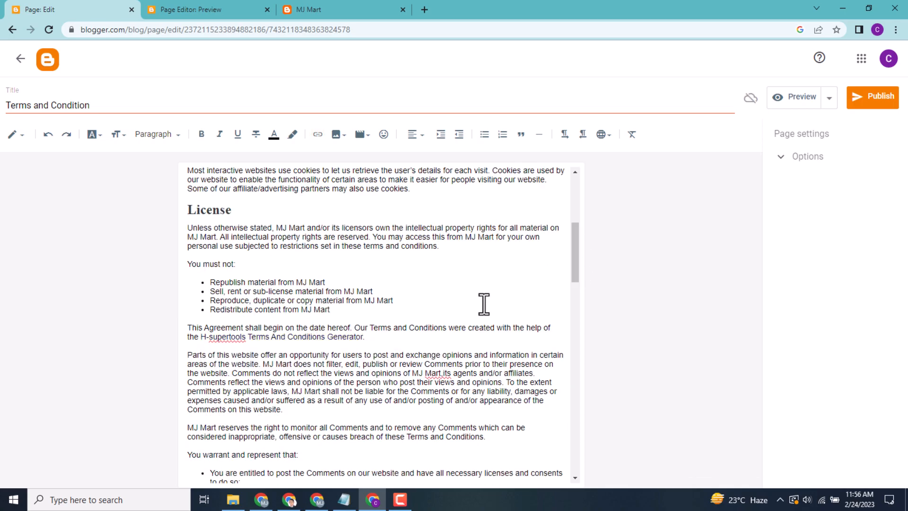
left_click_drag(577, 264, 592, 315)
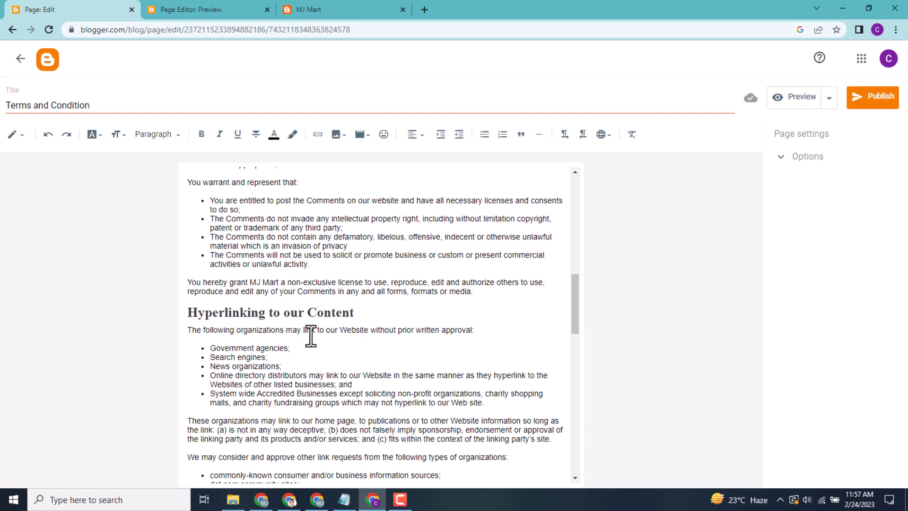
left_click(307, 313)
left_click_drag(570, 284, 594, 187)
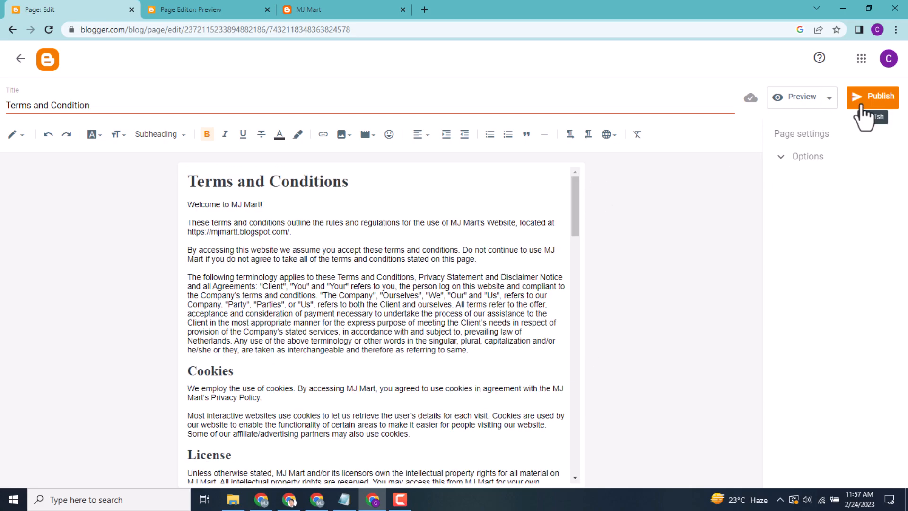
Check the reader comments options in the page settings and publish the Terms and Condition page.
left_click(808, 156)
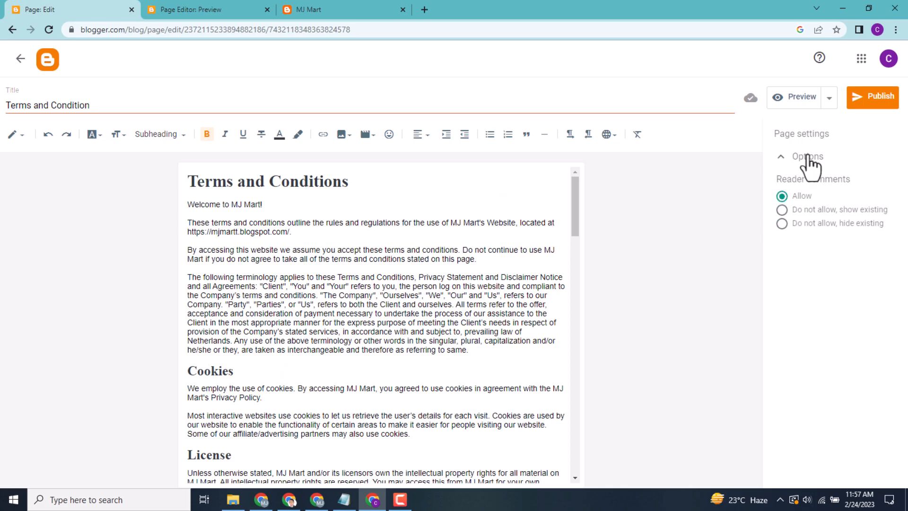
left_click(808, 156)
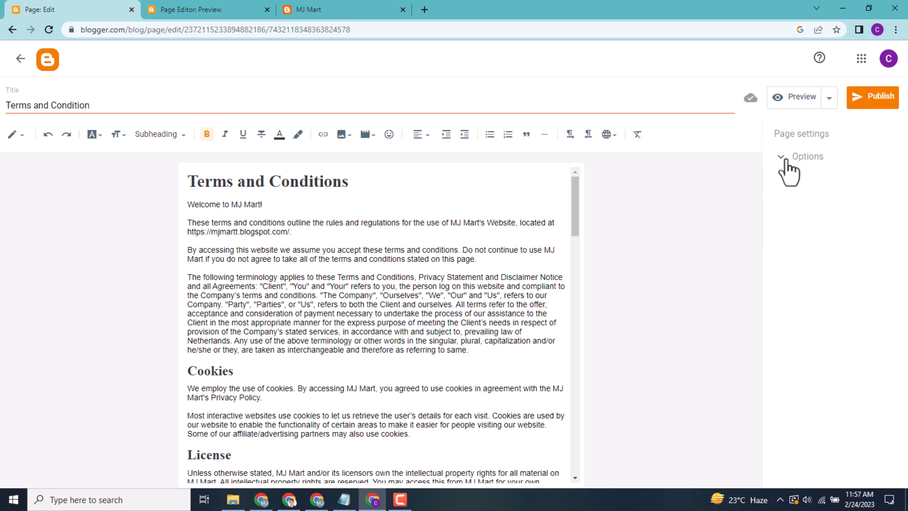
left_click(789, 171)
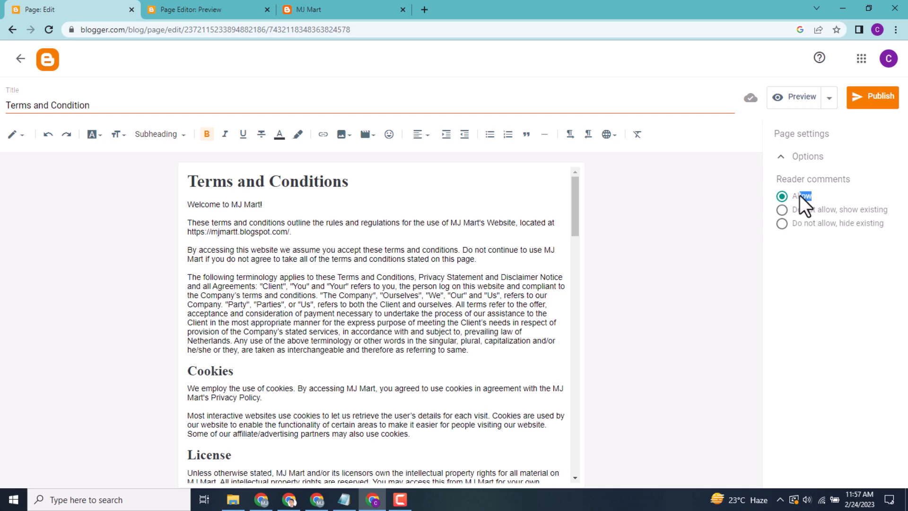
left_click(817, 156)
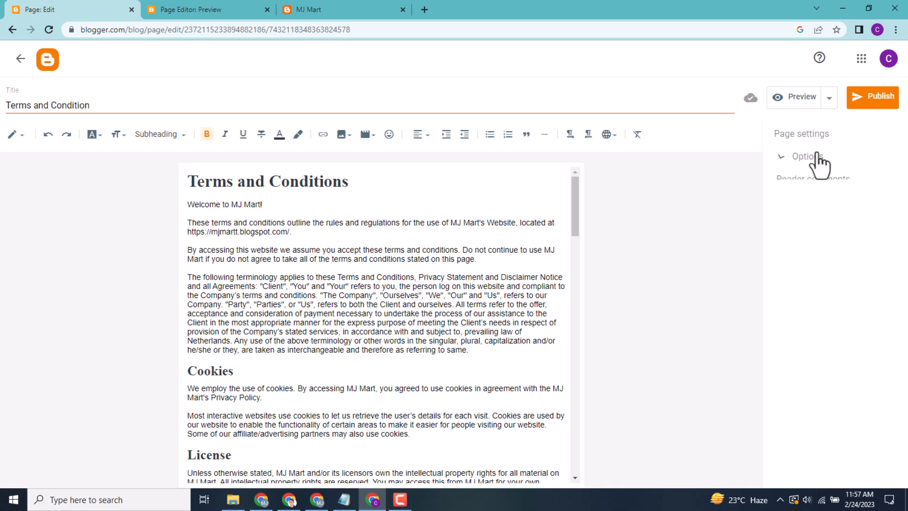
left_click(867, 96)
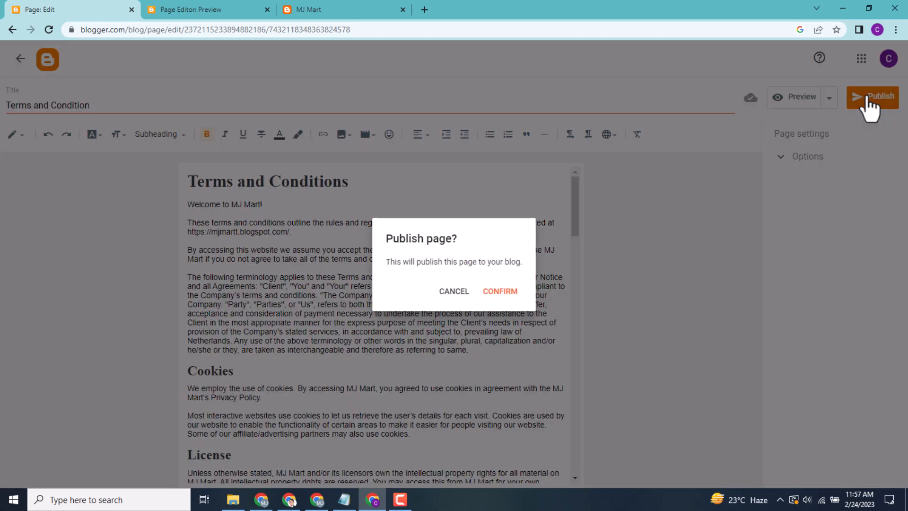
left_click(508, 298)
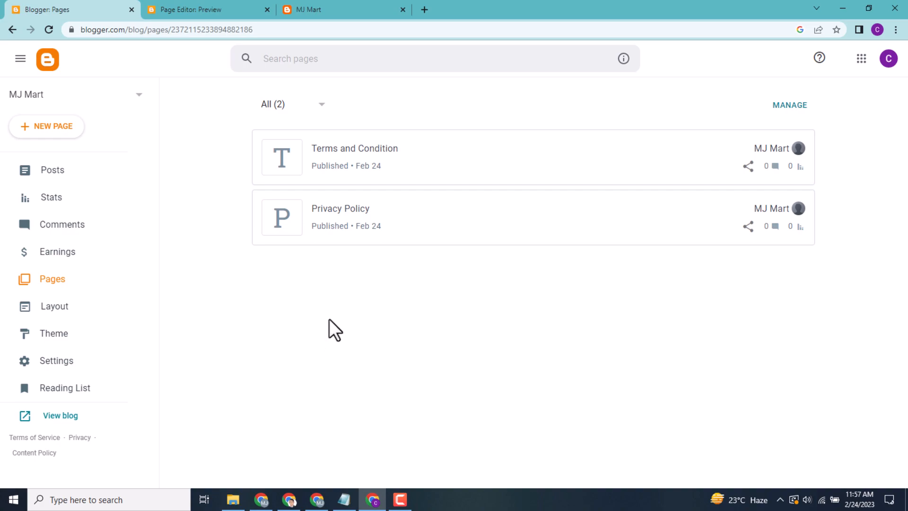
left_click(316, 503)
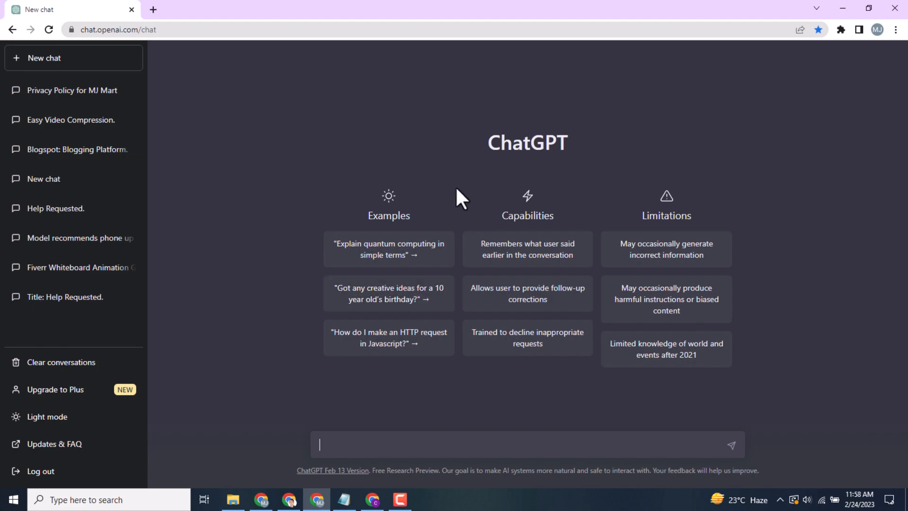
left_click_drag(486, 141, 593, 145)
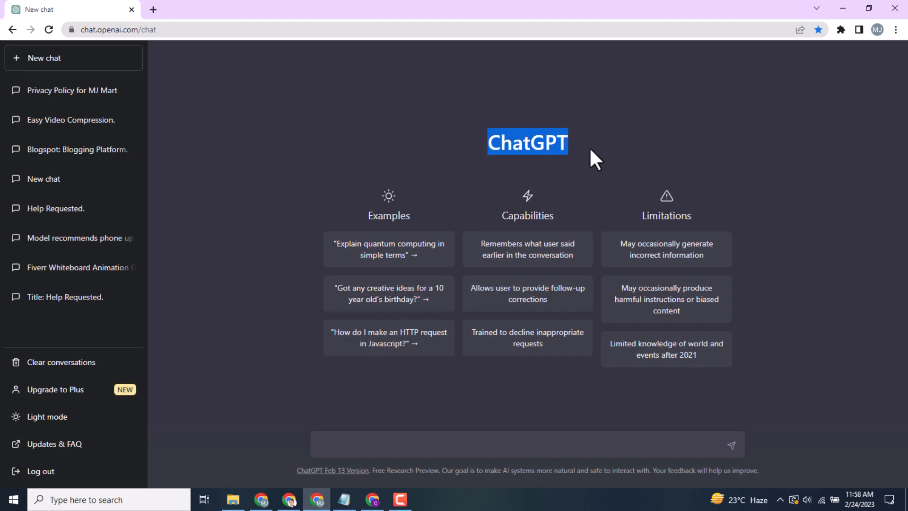
left_click(508, 143)
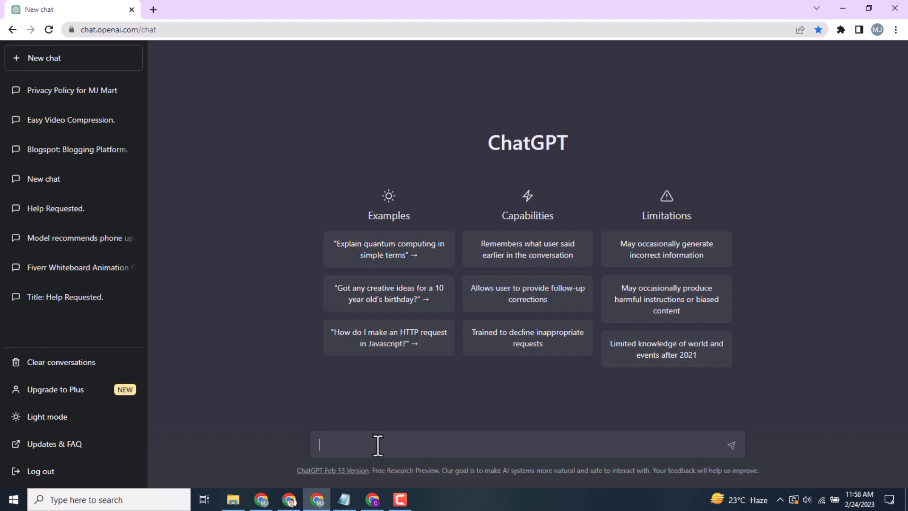
left_click(349, 441)
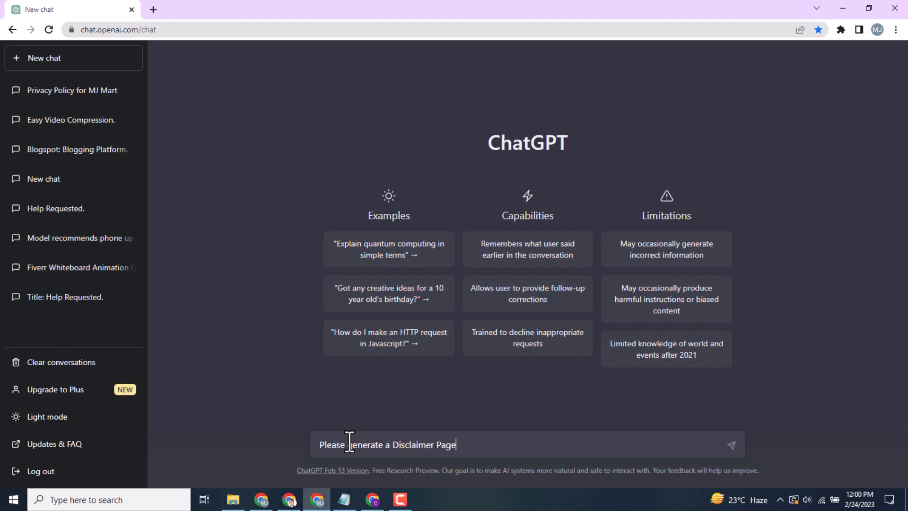
type("log named MJ MAr")
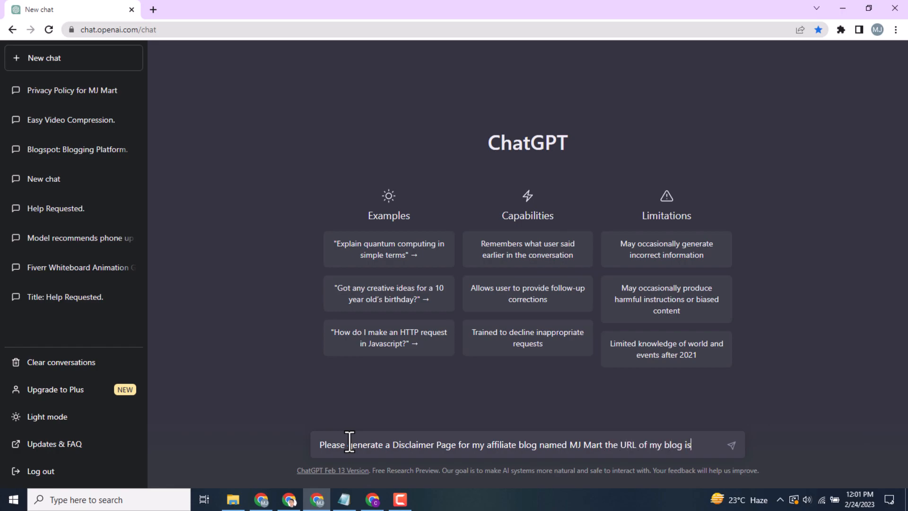
right_click(697, 445)
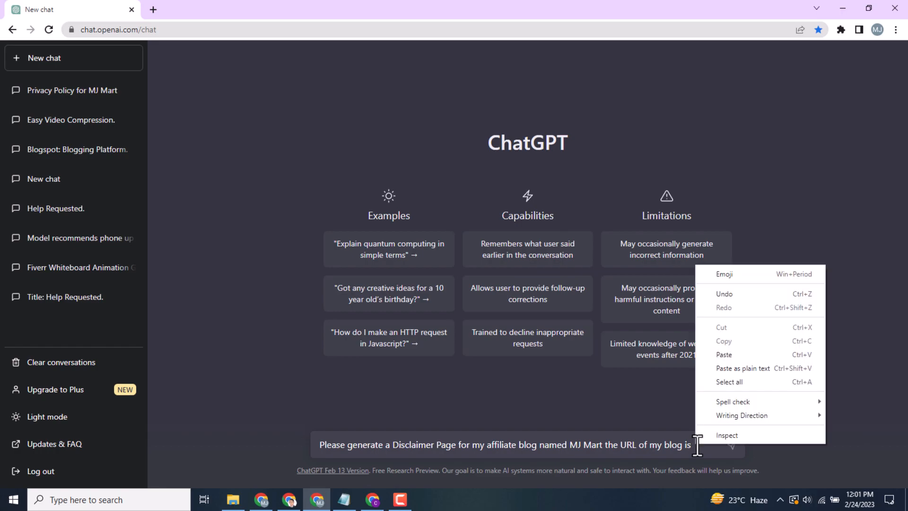
left_click(725, 355)
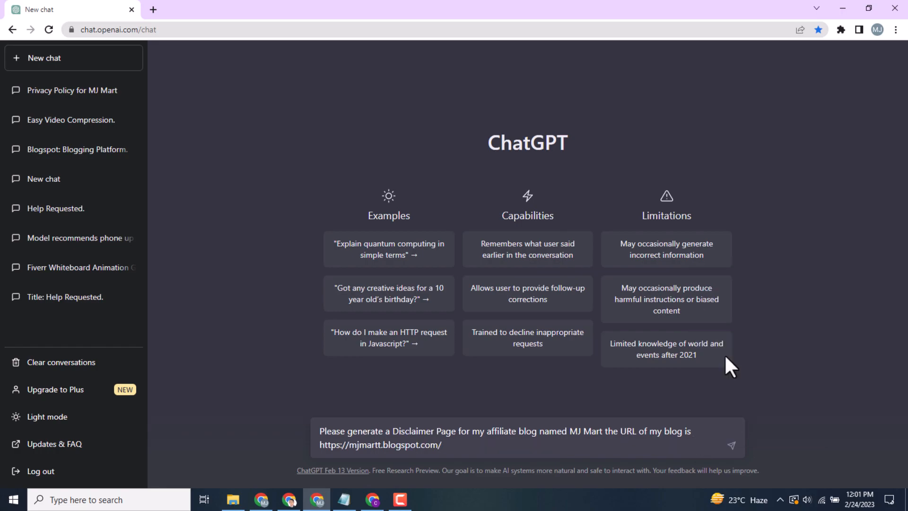
left_click(733, 446)
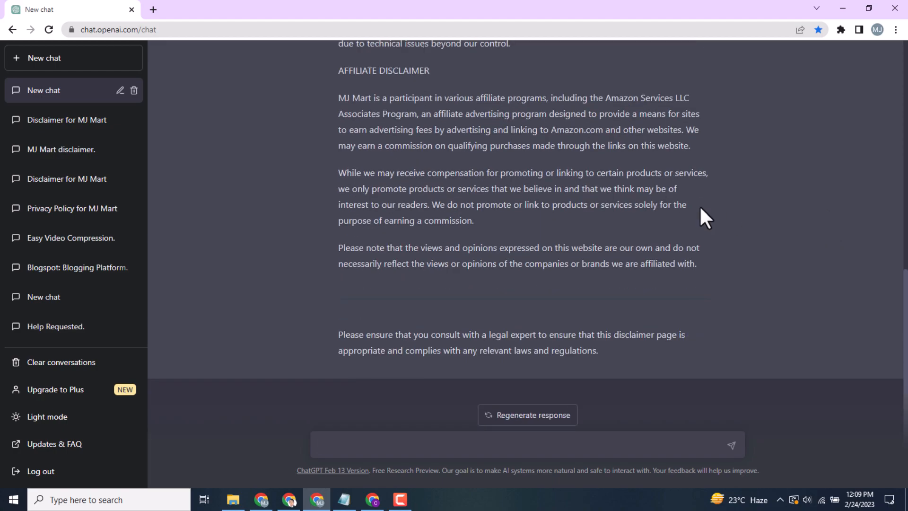
Copy the generated disclaimer text from the DISCLAIMER heading through the end of the response.
left_click(903, 243)
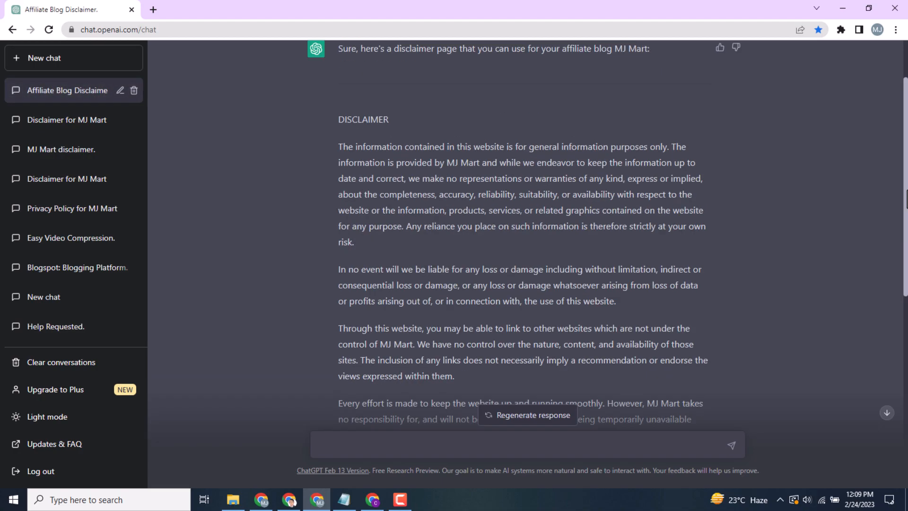
scroll(905, 198, "up", 2)
left_click_drag(339, 195, 433, 431)
left_click_drag(489, 334, 667, 435)
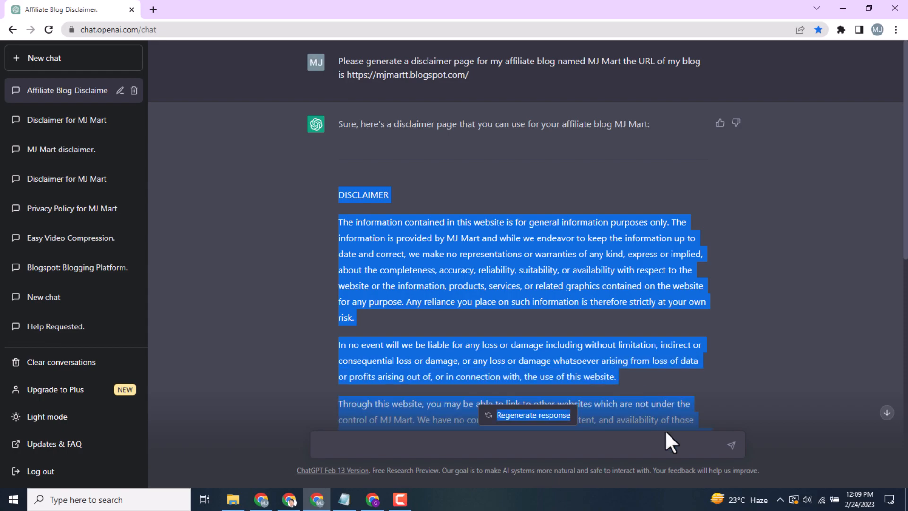
left_click(609, 251)
scroll(609, 251, "down", 3)
scroll(428, 103, "up", 1)
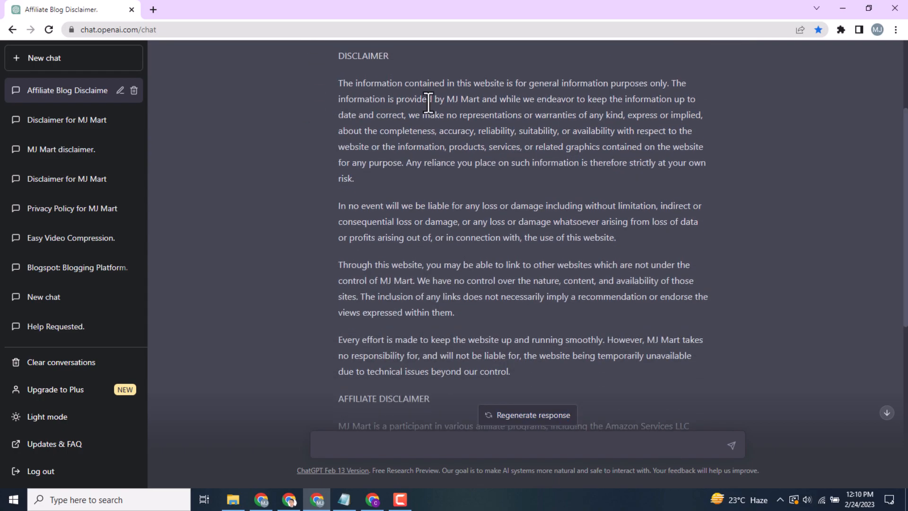
left_click_drag(342, 57, 906, 431)
right_click(502, 150)
left_click(520, 158)
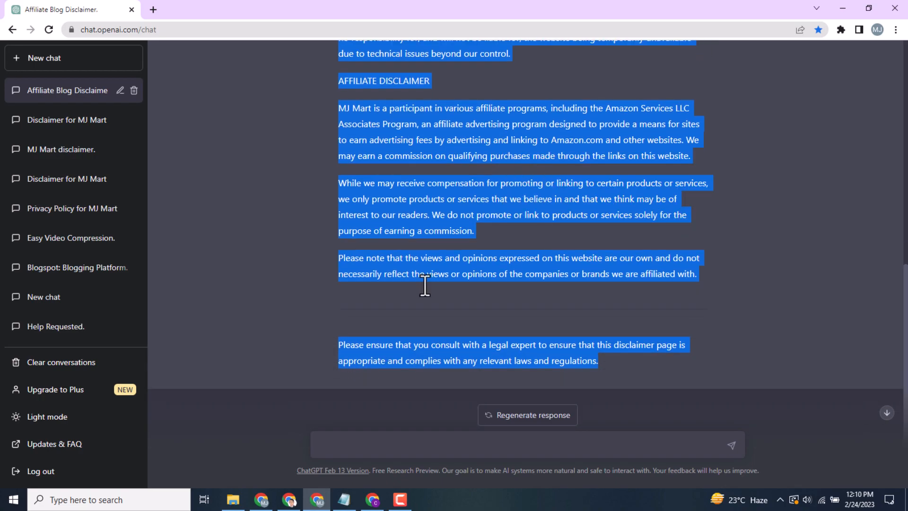
Switch back to the Blogger window and create a new page titled "Disclaimer".
left_click(372, 499)
left_click(71, 129)
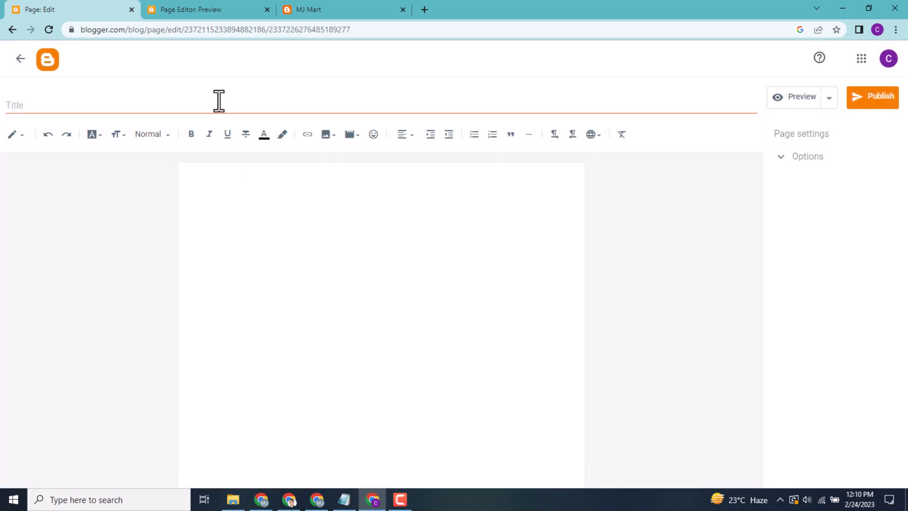
left_click(217, 106)
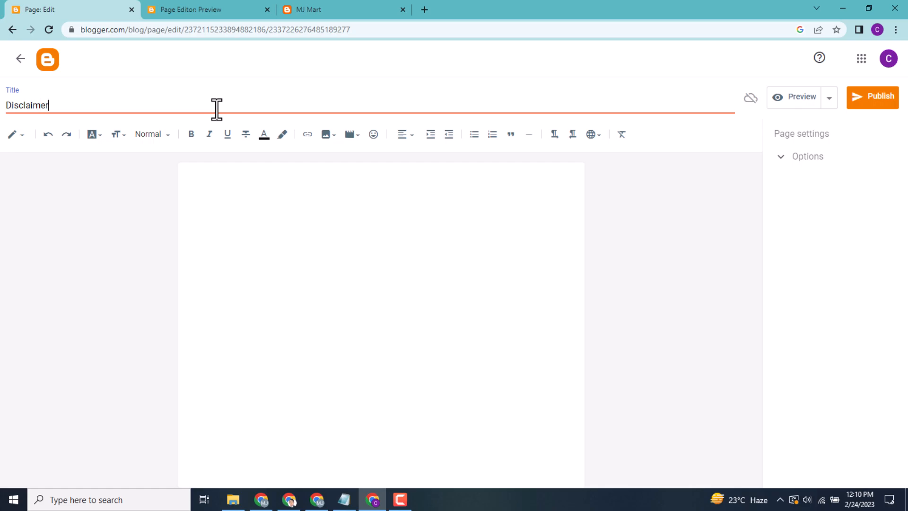
Paste the copied disclaimer text into the body of the Disclaimer page and return to its beginning.
left_click(217, 166)
right_click(214, 180)
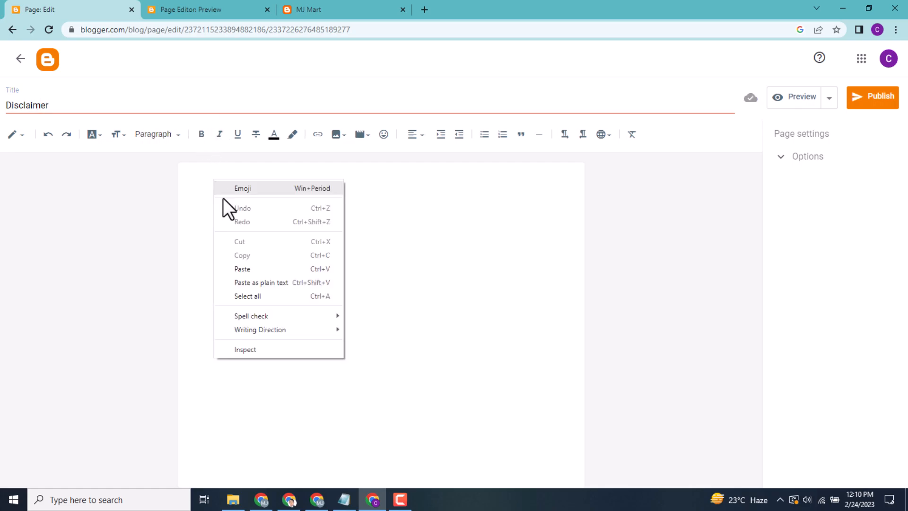
left_click(239, 271)
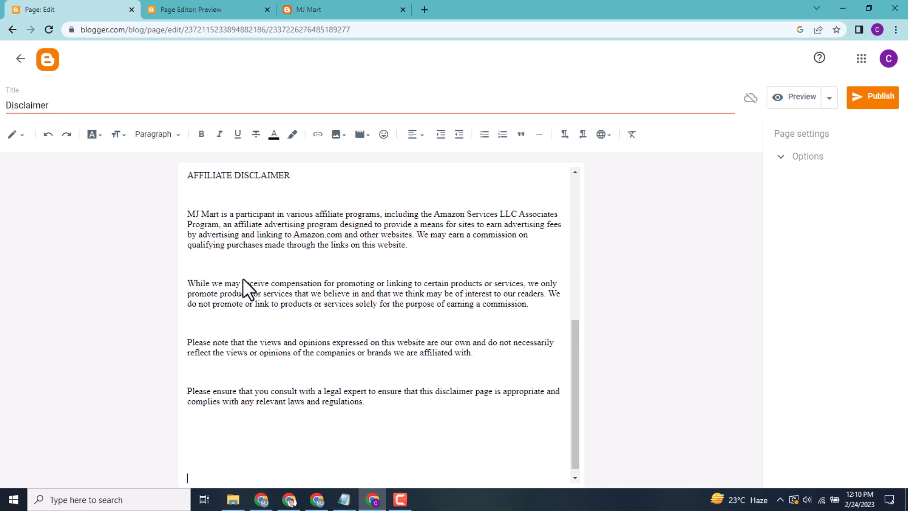
left_click_drag(577, 394, 570, 162)
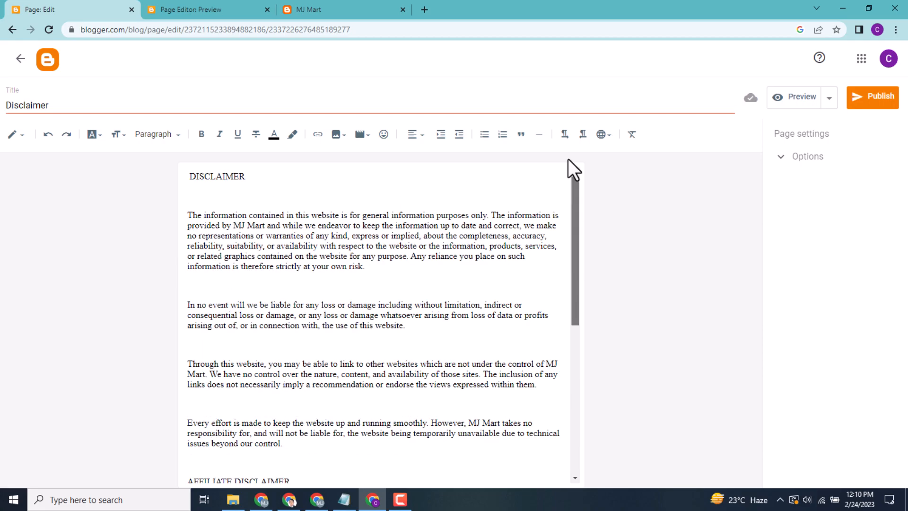
Remove the blank line below the DISCLAIMER title and format that title in bold with the Heading style.
left_click(197, 194)
key("BackSpace")
left_click_drag(251, 176, 174, 176)
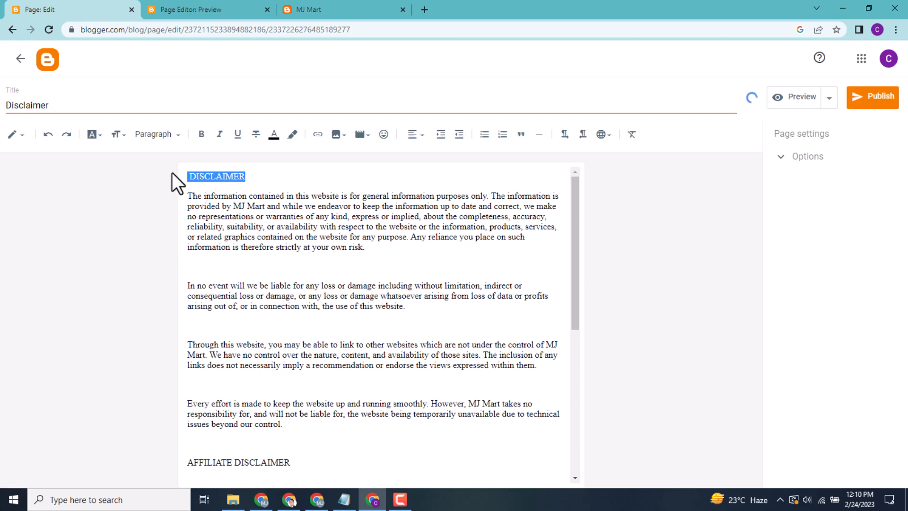
left_click(201, 134)
left_click(233, 189)
left_click_drag(247, 178, 182, 177)
left_click(171, 138)
left_click(174, 186)
Delete the blank lines separating the four opening paragraphs of the disclaimer text.
left_click(263, 275)
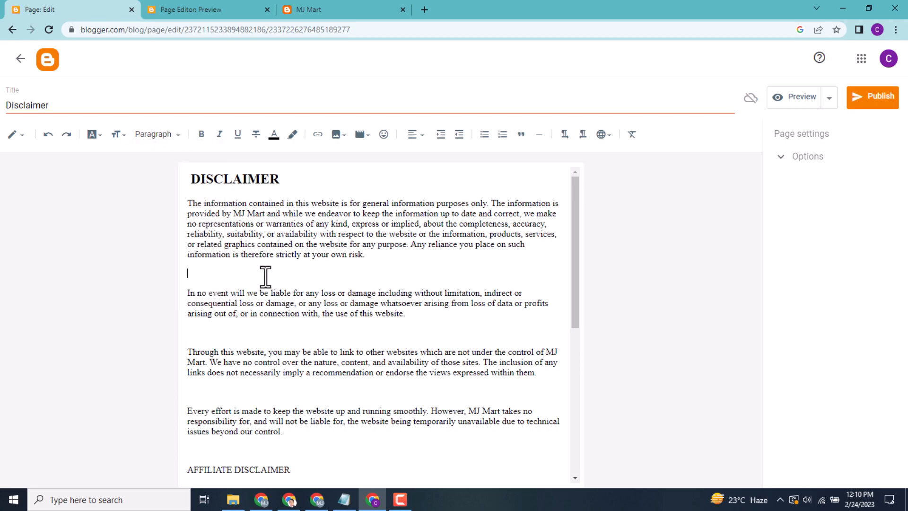
key("BackSpace")
key("Down")
key("BackSpace")
key("Down")
key("Down")
key("Down")
key("Down")
key("BackSpace")
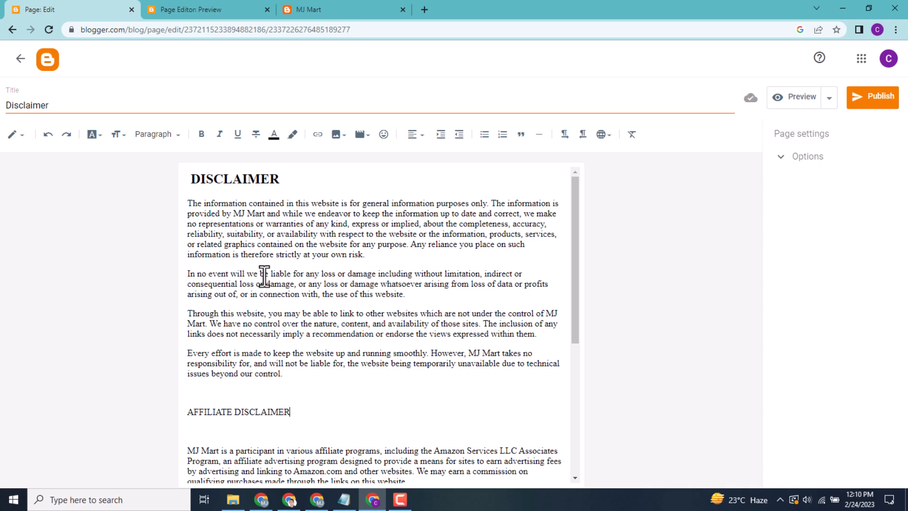
Remove the blank line below AFFILIATE DISCLAIMER and format that line in bold with the Heading style.
key("Down")
key("BackSpace")
key("Up")
left_click_drag(311, 412, 186, 412)
left_click(201, 134)
left_click(156, 134)
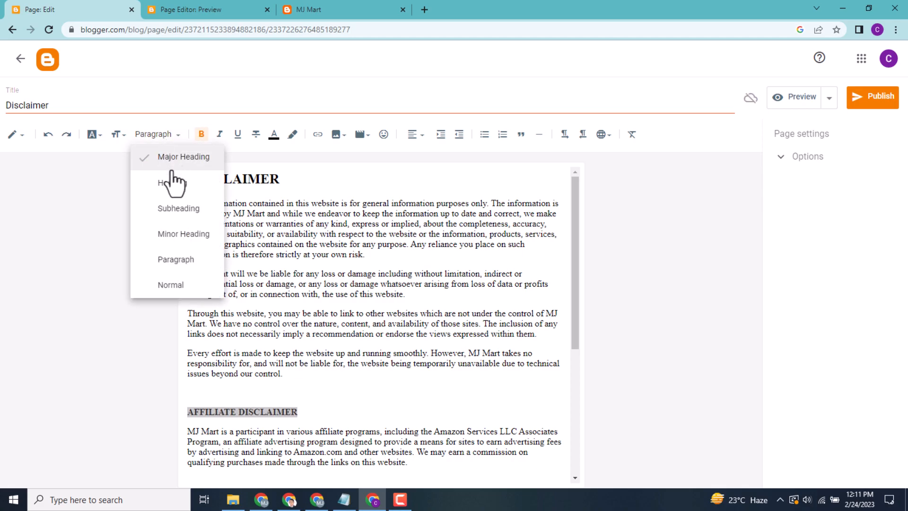
left_click(175, 182)
left_click(468, 382)
Delete the blank lines between the paragraphs under AFFILIATE DISCLAIMER, through the closing legal expert note.
scroll(580, 334, "down", 2)
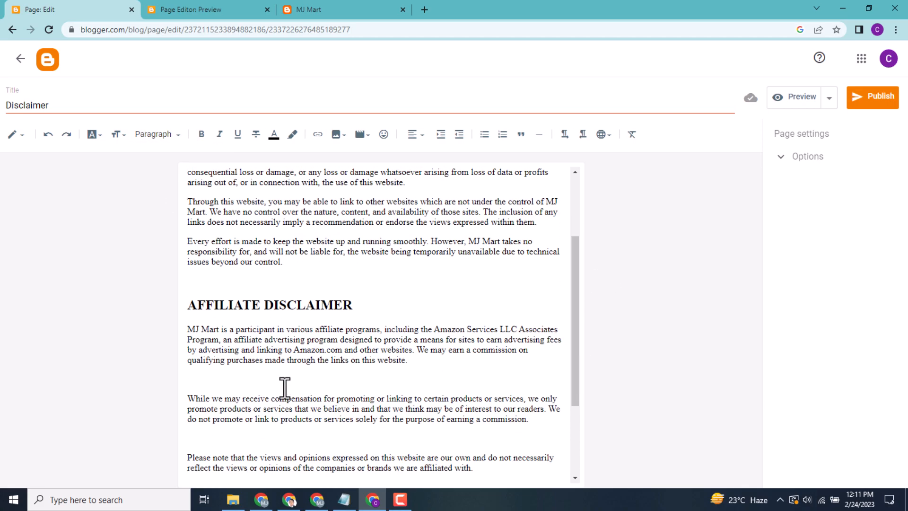
left_click(283, 383)
key("BackSpace")
key("BackSpace")
key("Down")
key("Down")
key("Down")
key("BackSpace")
key("Down")
key("Down")
key("Down")
key("Down")
key("Down")
key("BackSpace")
key("BackSpace")
key("BackSpace")
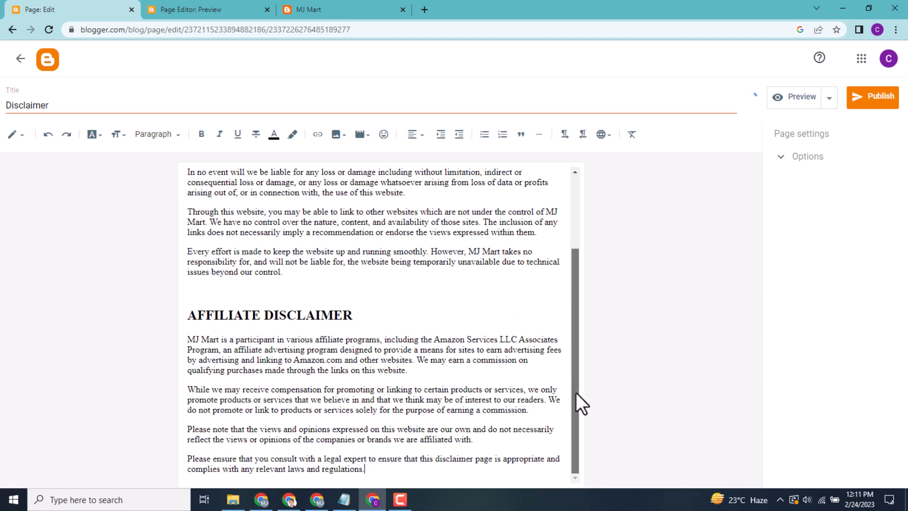
Justify the entire Disclaimer page text, from the first heading to the last paragraph.
left_click_drag(576, 392, 578, 257)
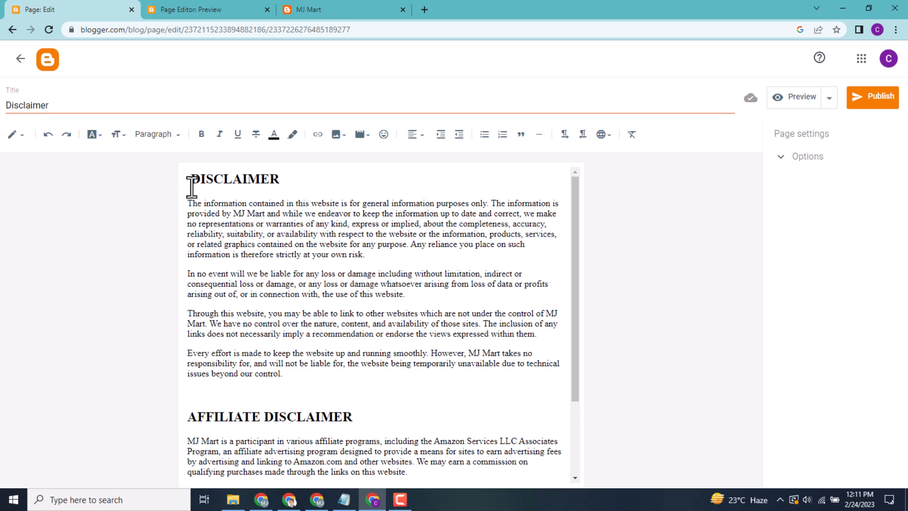
left_click_drag(192, 174, 364, 471)
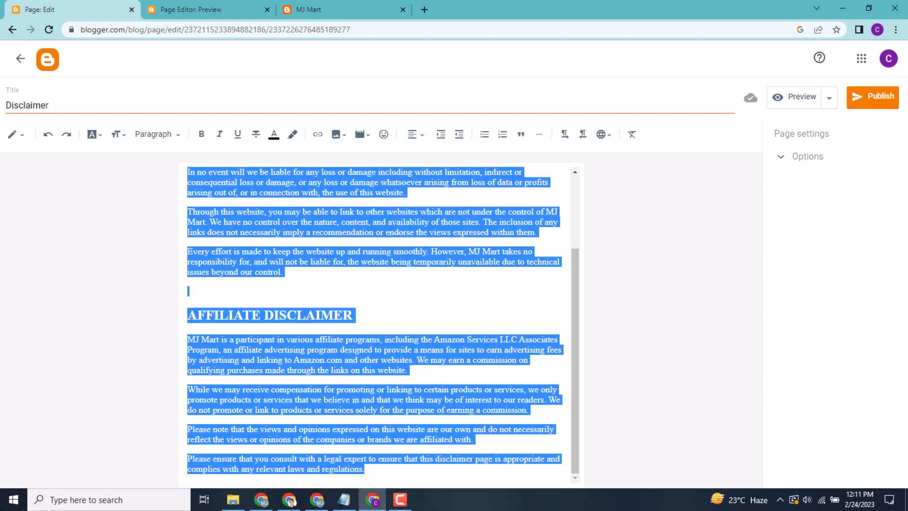
left_click(419, 138)
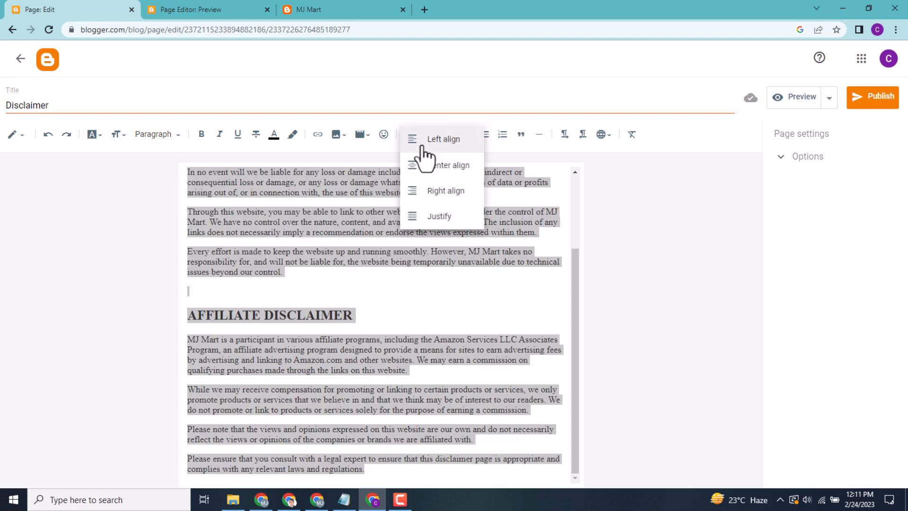
left_click(440, 217)
left_click(440, 295)
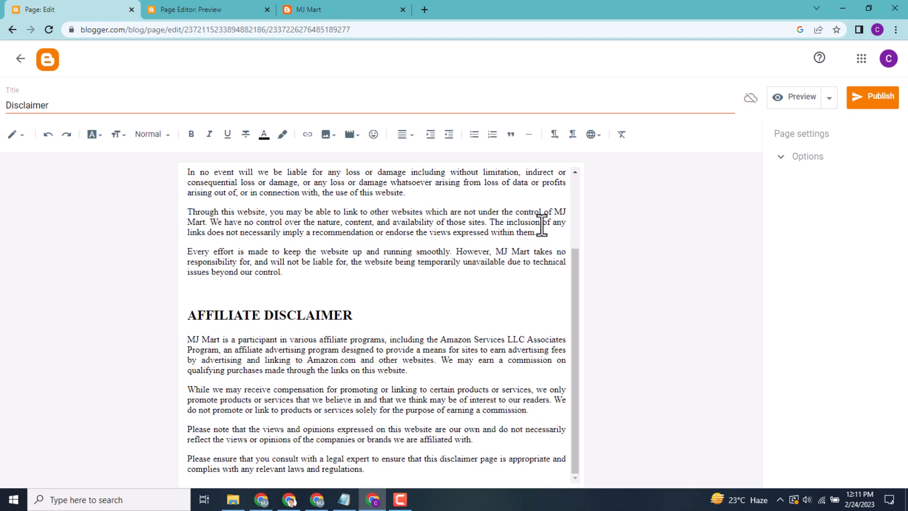
Preview the Disclaimer page, return to its editor and publish the page to the blog.
left_click(793, 99)
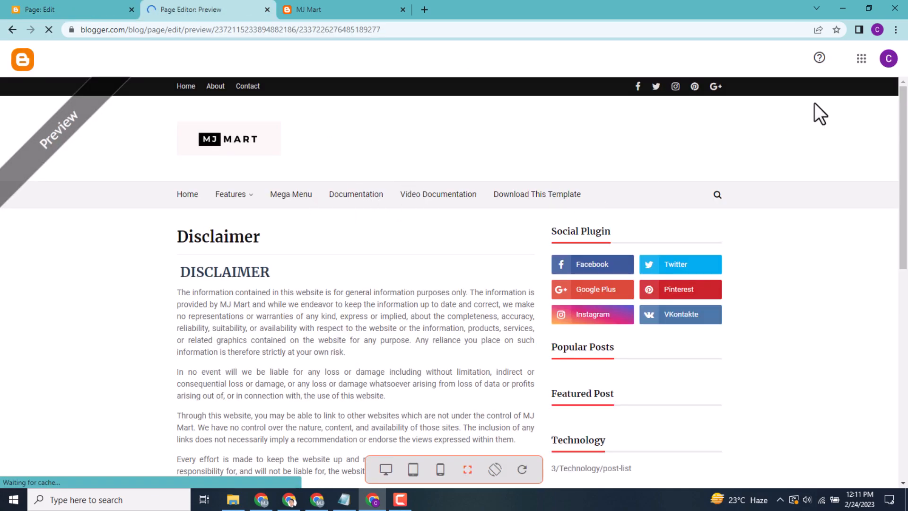
mouse_move(906, 125)
left_mouse_down()
mouse_move(907, 373)
mouse_move(906, 118)
left_mouse_up()
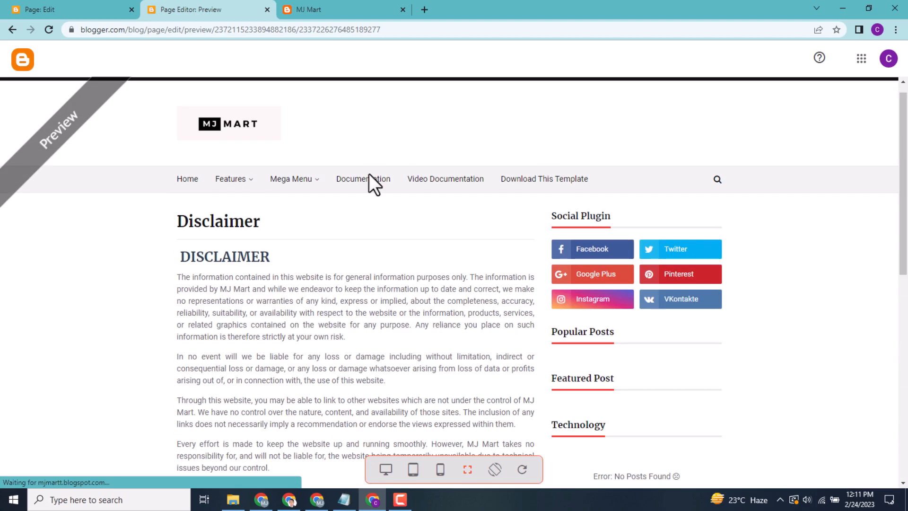
left_click(81, 10)
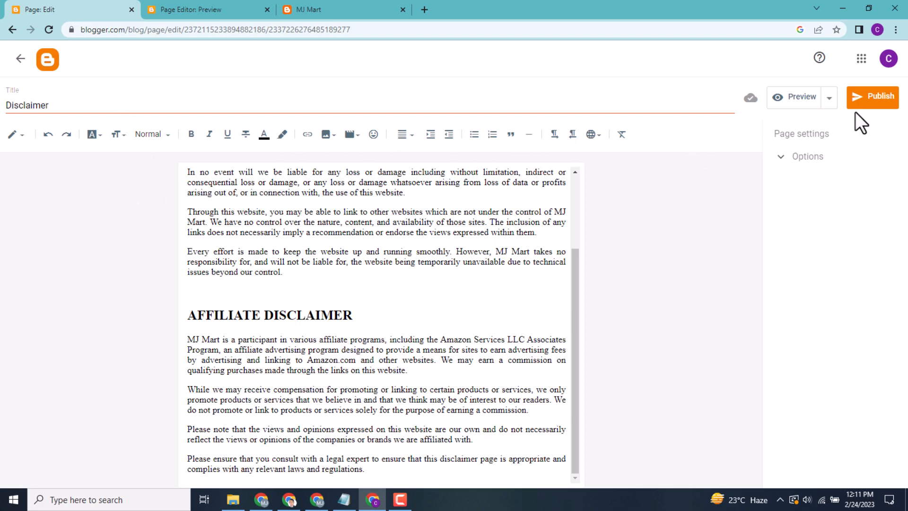
left_click(867, 98)
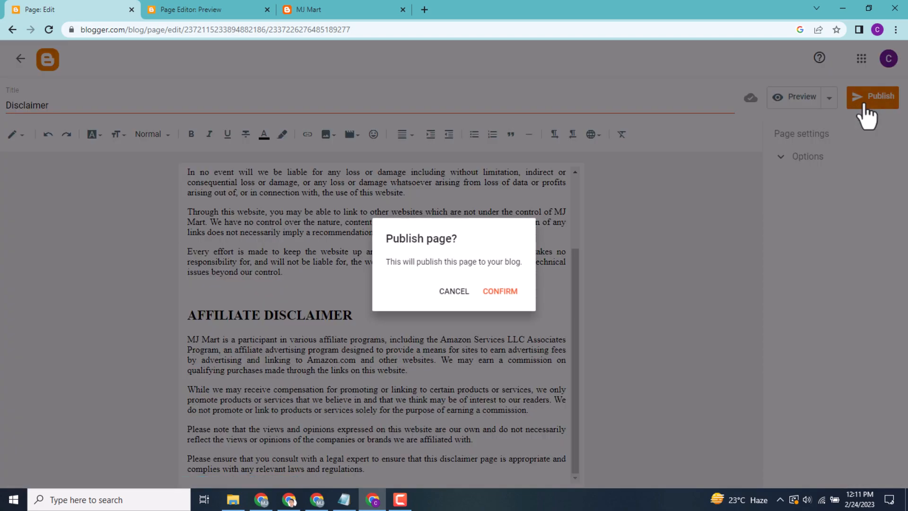
left_click(512, 293)
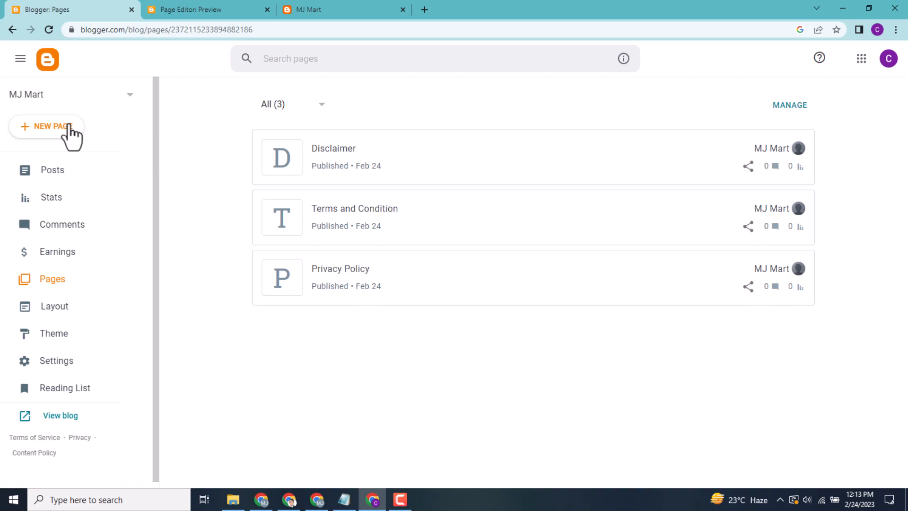
Create a new page titled "About Us" and place the cursor in its body.
left_click(70, 126)
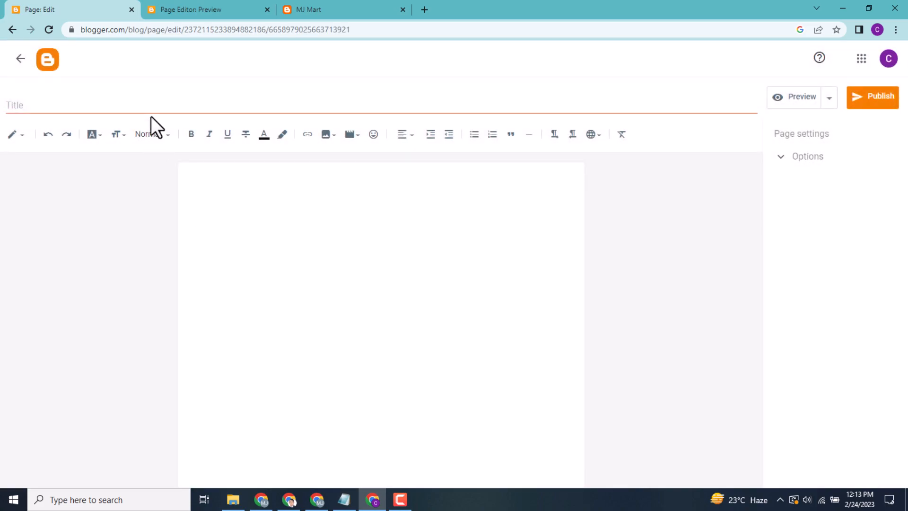
left_click(155, 112)
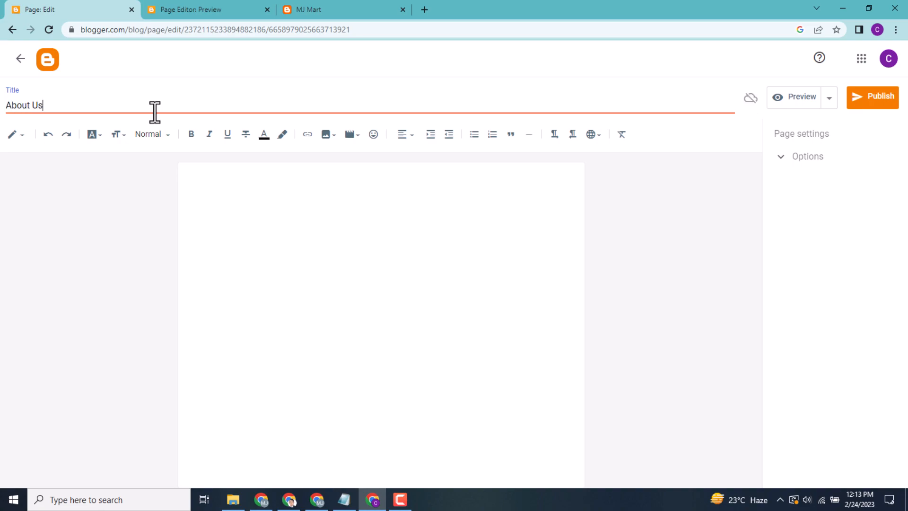
left_click(291, 199)
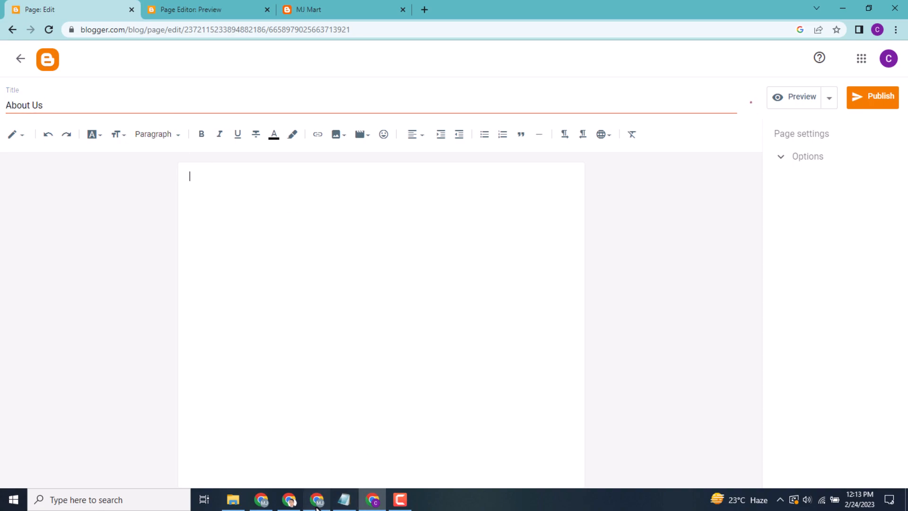
left_click(317, 500)
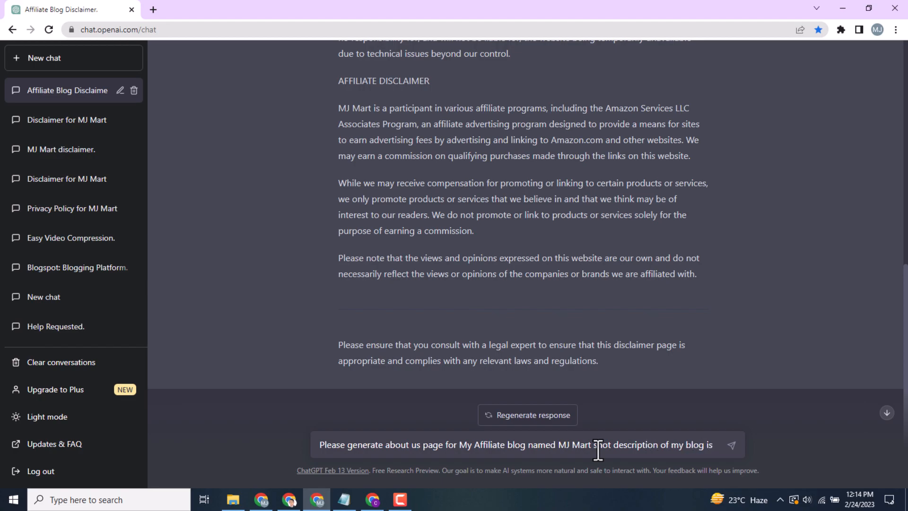
type("MJ Mart is your ultimate affiliate blog for reviews and promotions on the best products for you. Find top picks in health, fashion, beauty care, decor, books, and tech. Read reviews and get great deals!")
type("the URL o")
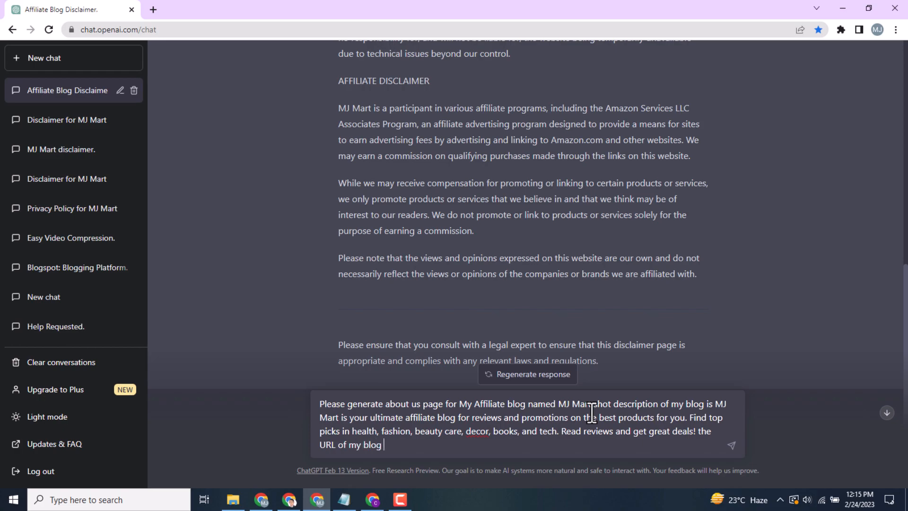
type("f my blog is")
type("https://mjmart.blogspot.com/")
key("Return")
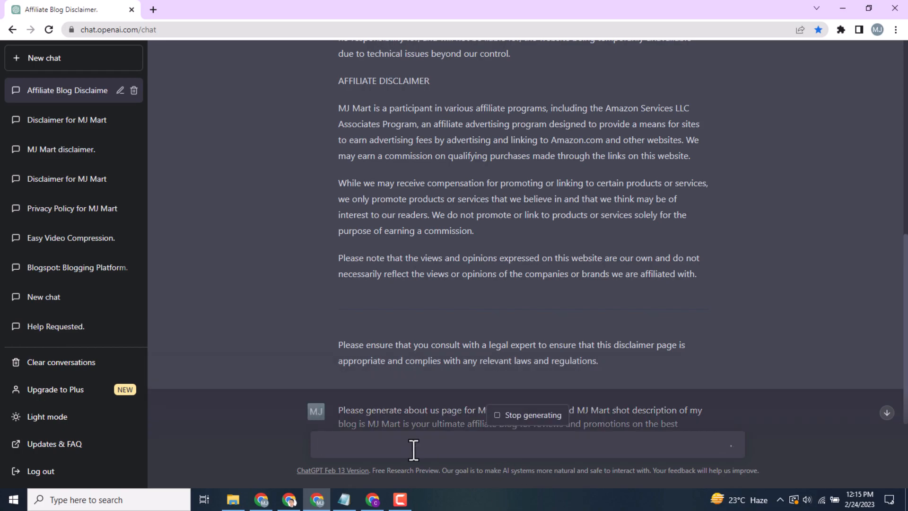
Copy the generated text from the ABOUT US heading through the thank-you paragraph, leaving out the closing suggestion note.
left_click_drag(907, 234, 906, 377)
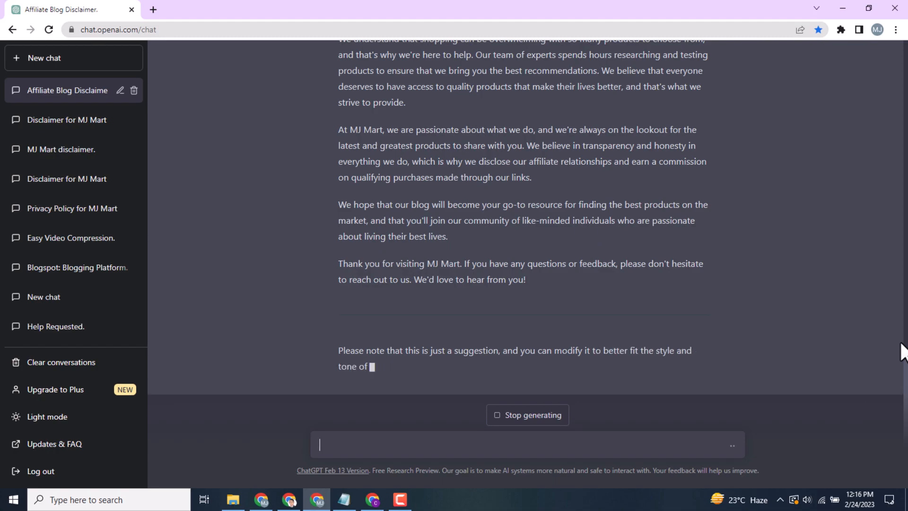
left_click_drag(424, 369, 338, 335)
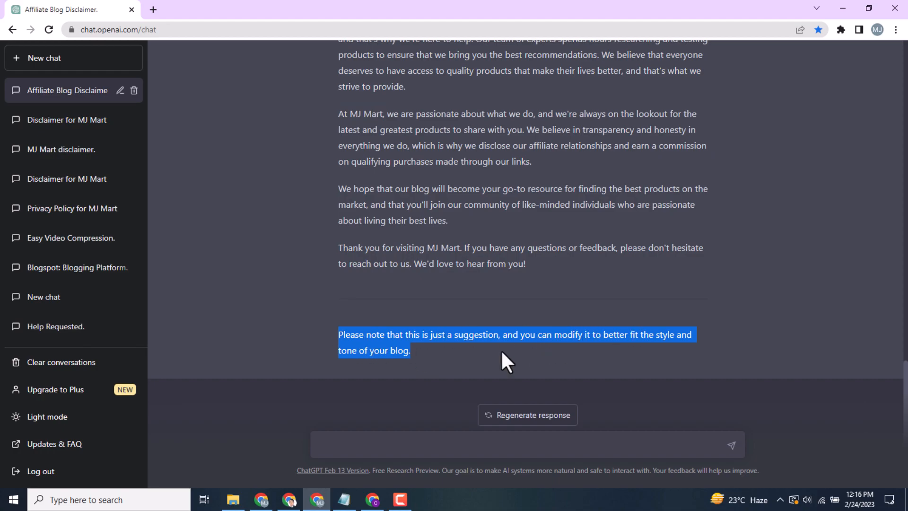
left_click_drag(478, 322, 347, 162)
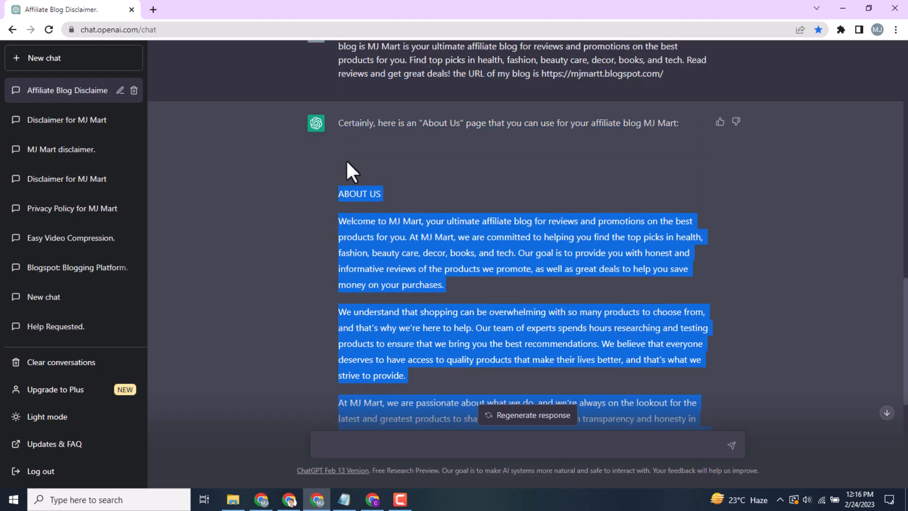
right_click(340, 194)
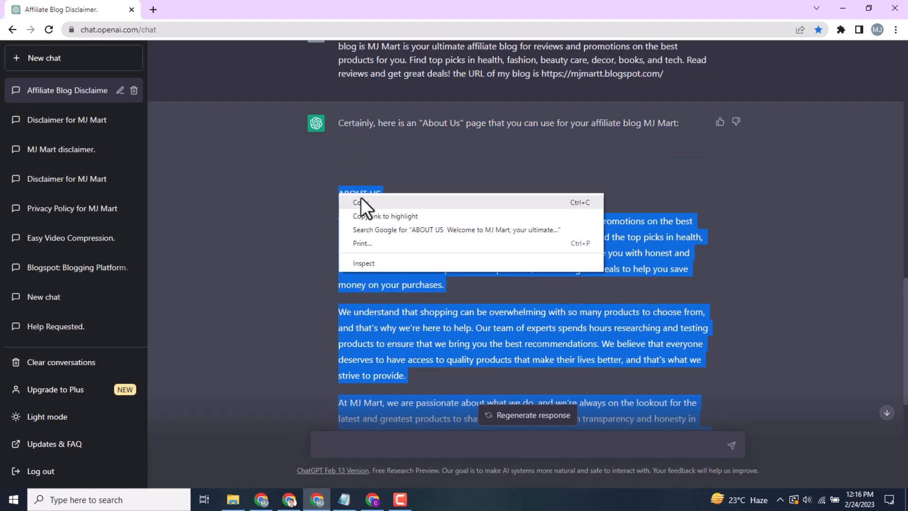
left_click(362, 198)
Switch back to Blogger and paste the copied text as plain text into the About Us page body.
left_click(373, 499)
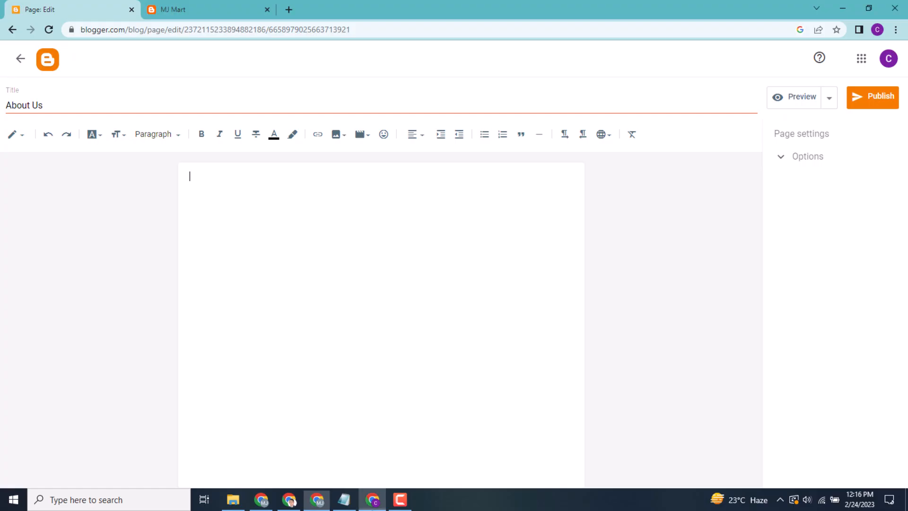
right_click(214, 184)
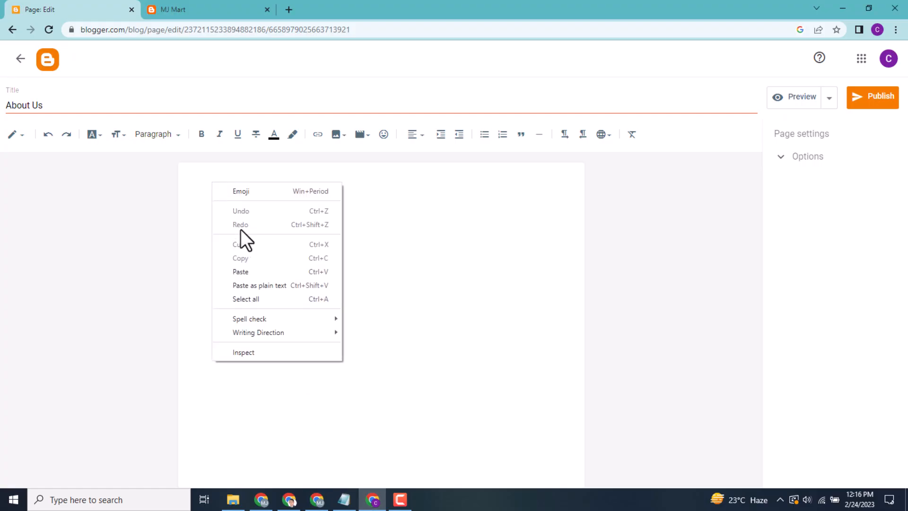
left_click(246, 282)
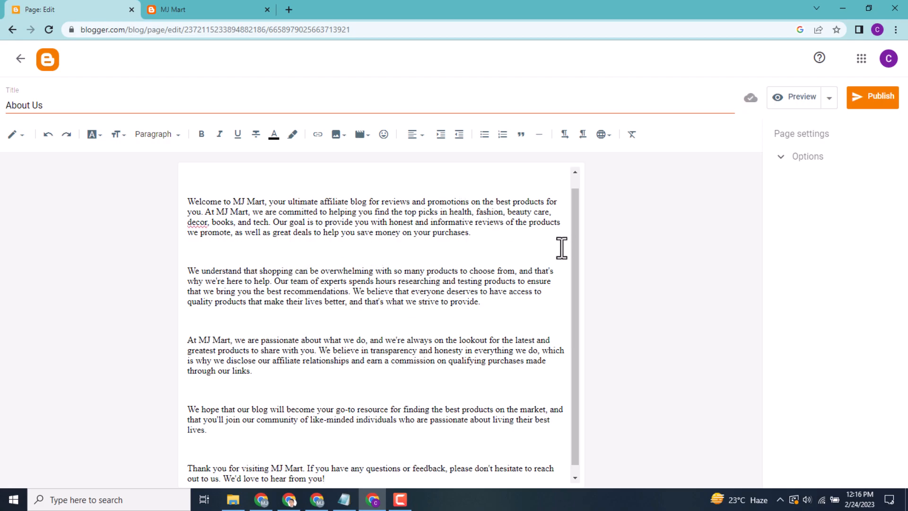
left_click_drag(574, 254, 574, 231)
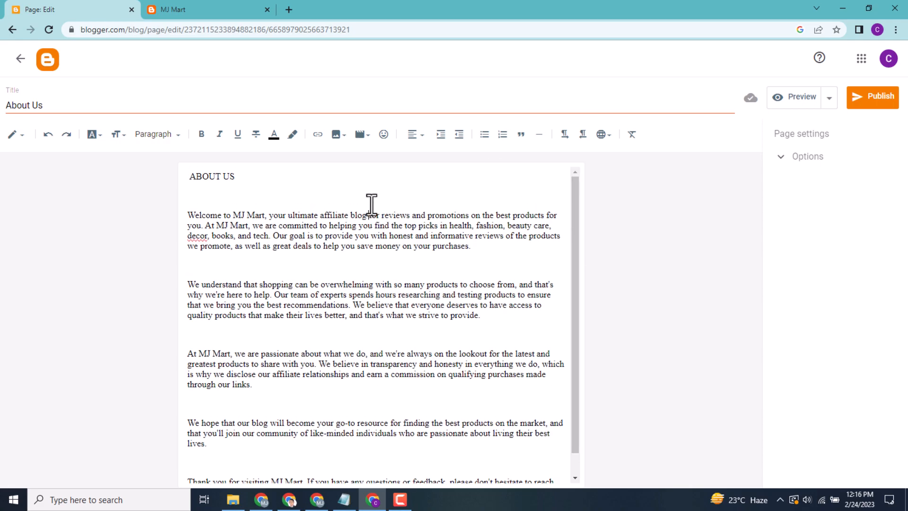
Remove the blank line below the ABOUT US title and format that title in bold with the Heading style.
key("BackSpace")
left_click_drag(236, 176, 189, 176)
left_click(202, 134)
left_click(168, 135)
left_click(192, 183)
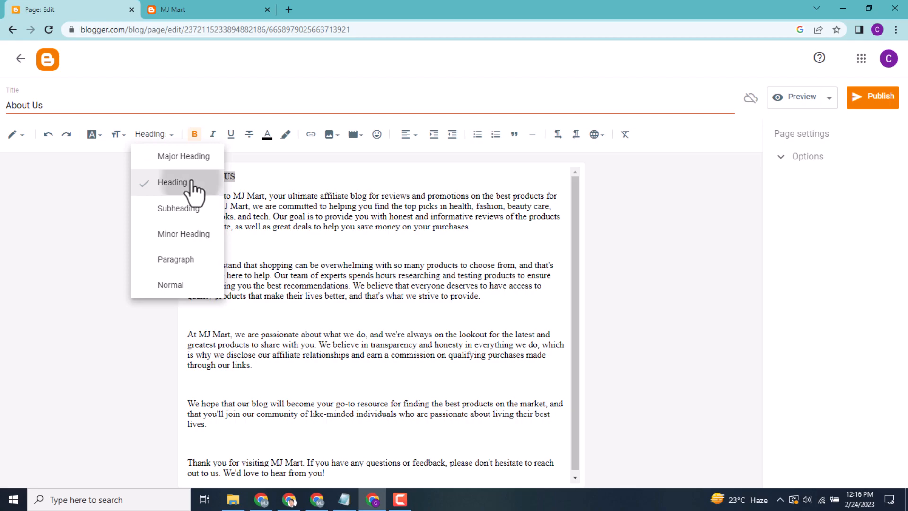
Delete the blank lines between the body paragraphs of the About Us page.
left_click(237, 256)
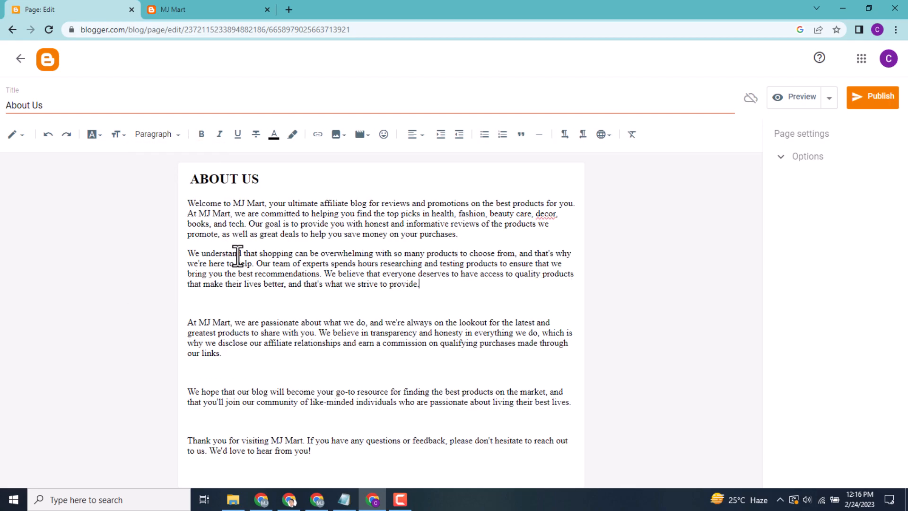
key("Delete")
key("BackSpace")
key("Down")
key("Down")
key("Down")
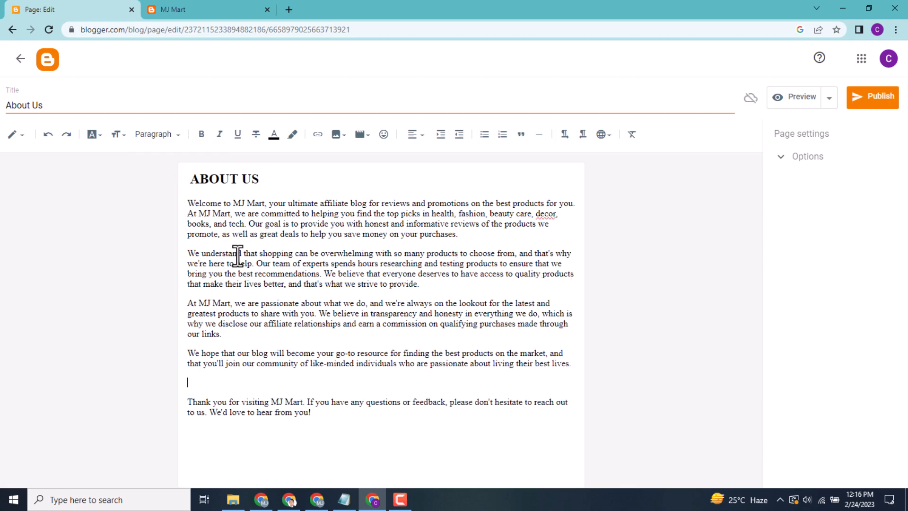
key("BackSpace")
Justify all body paragraphs of the About Us page below its heading.
left_click_drag(321, 398, 183, 197)
left_click(416, 134)
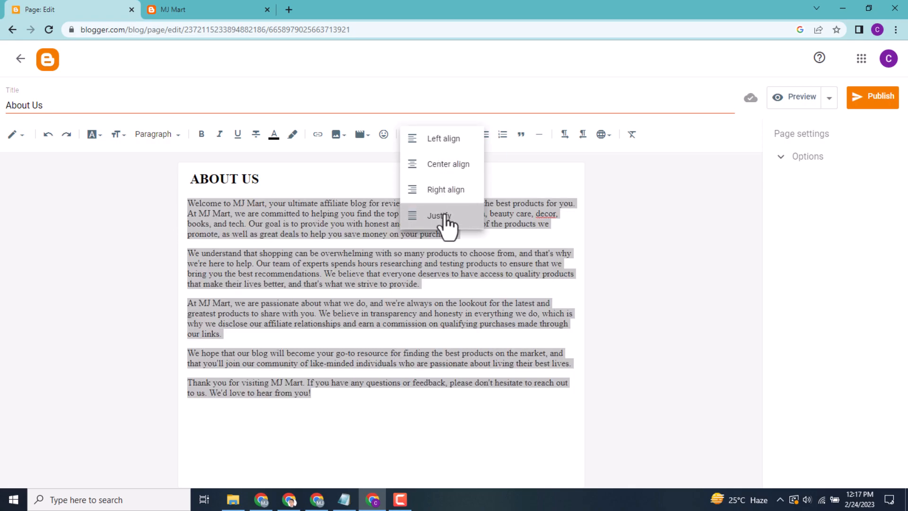
left_click(439, 214)
left_click(388, 416)
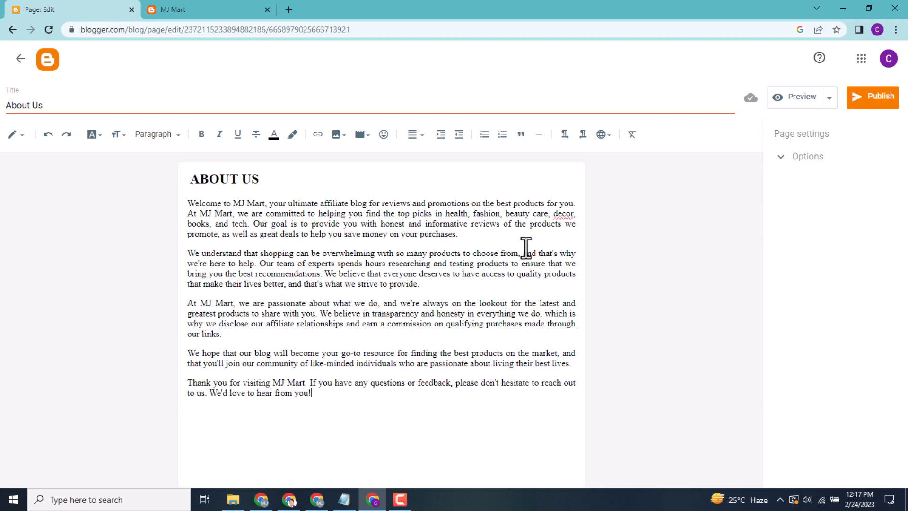
Publish the About Us page and copy its link address from the pages list.
left_click(876, 99)
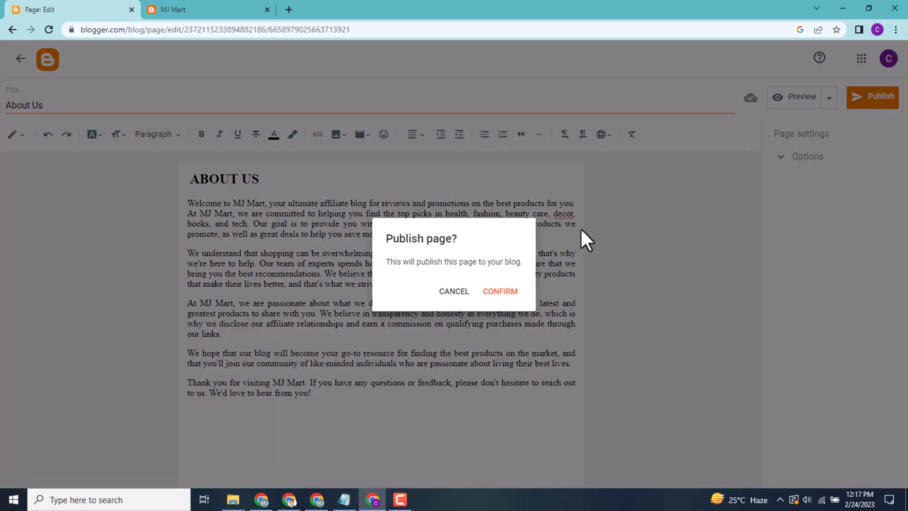
left_click(513, 291)
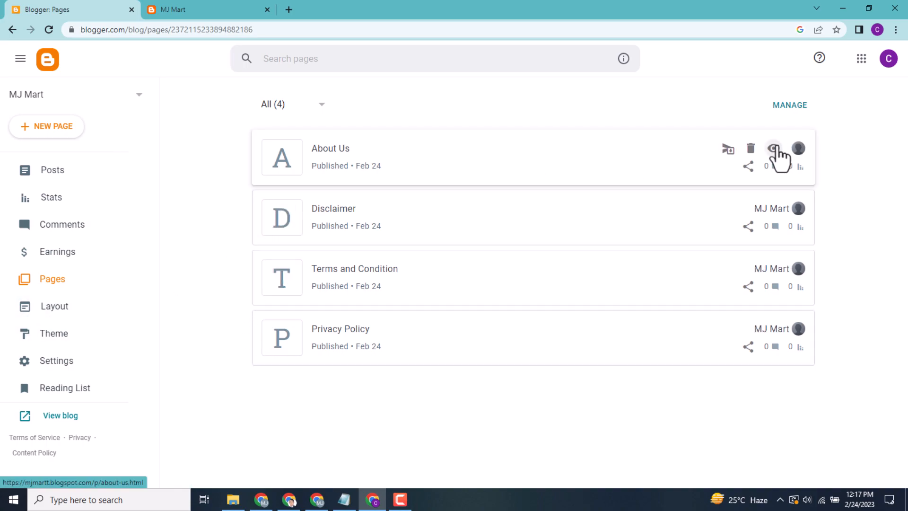
right_click(774, 148)
mouse_move(795, 195)
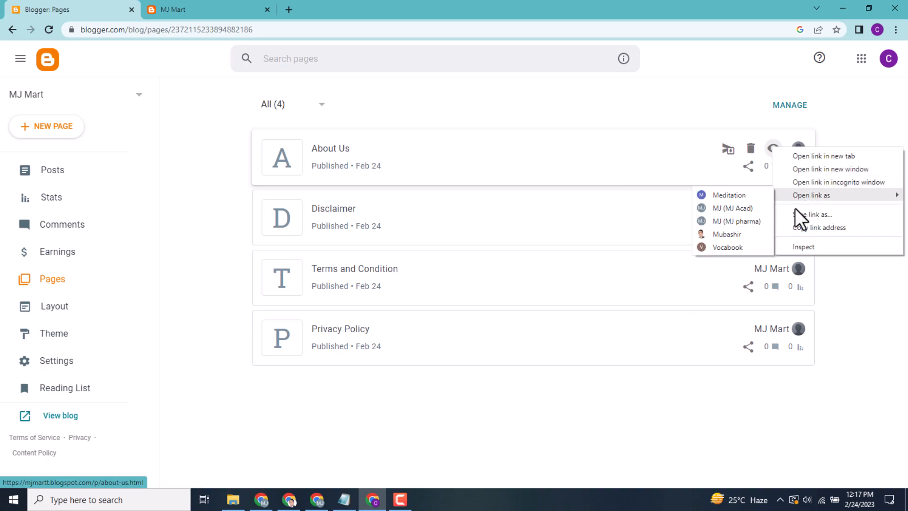
left_click(796, 228)
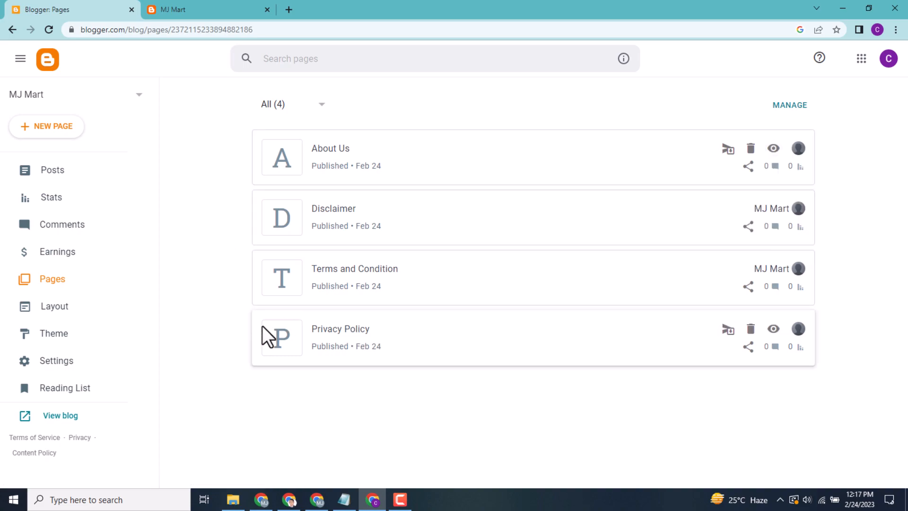
In the blog layout, edit the Top Navigation link list and rename its About item to About Us.
left_click(74, 313)
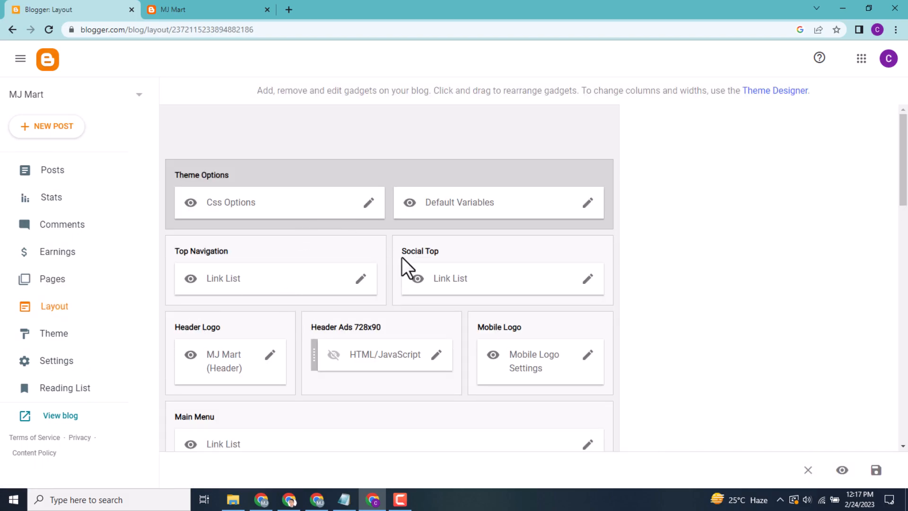
left_click(361, 279)
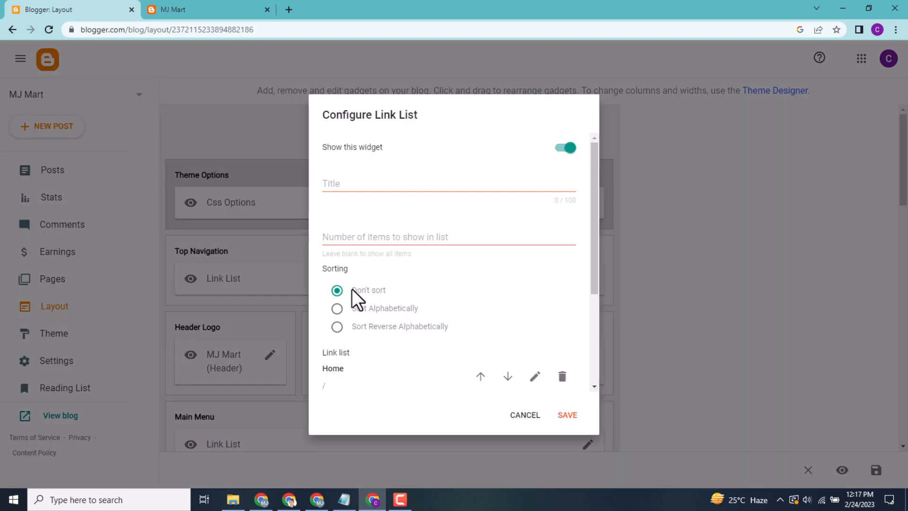
left_click_drag(597, 270, 598, 374)
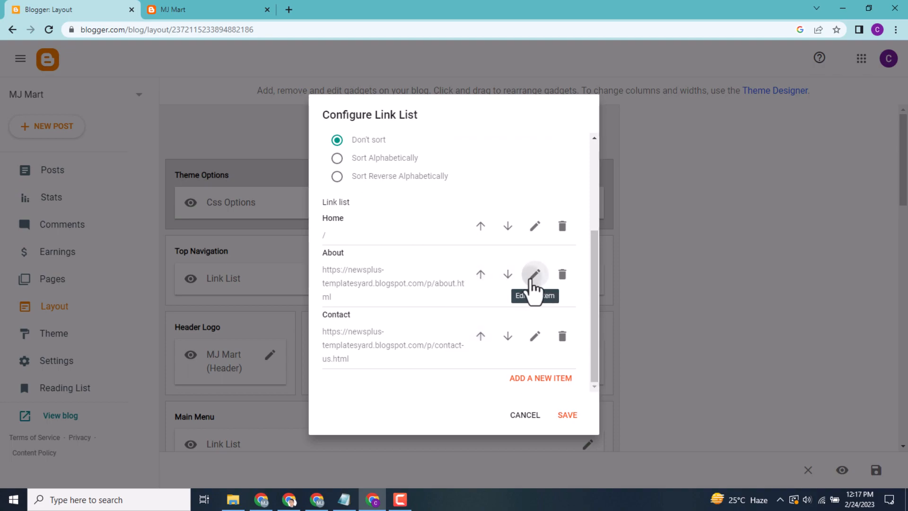
left_click(534, 277)
left_click(401, 277)
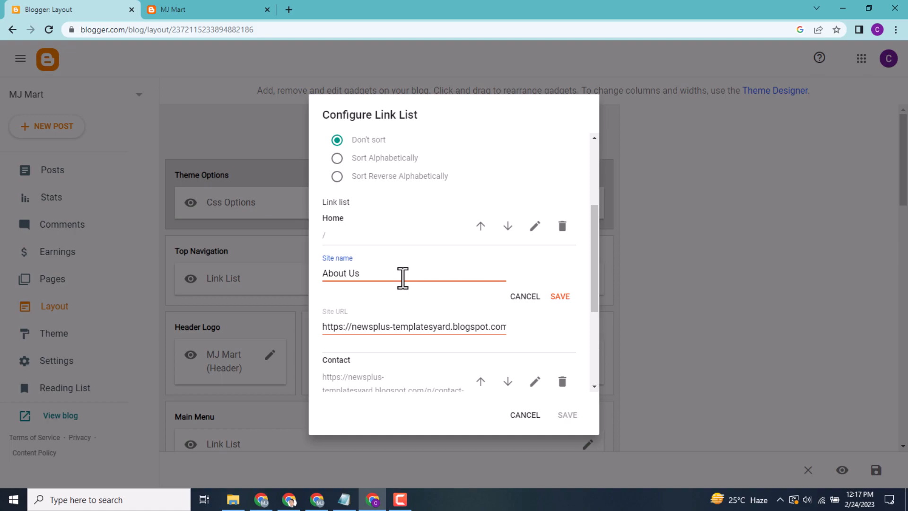
Replace the About Us item's site URL with the copied page address and save the item and the link list.
triple_click(385, 327)
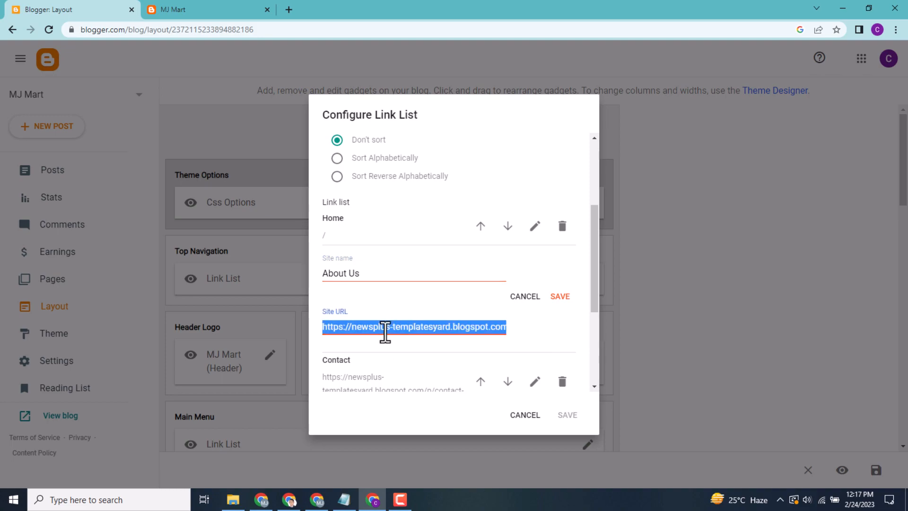
right_click(385, 330)
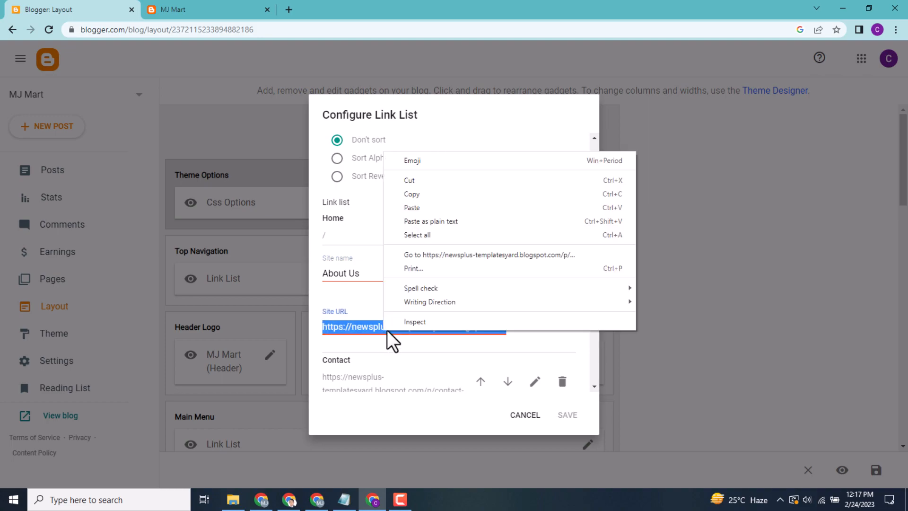
left_click(445, 208)
left_click(560, 298)
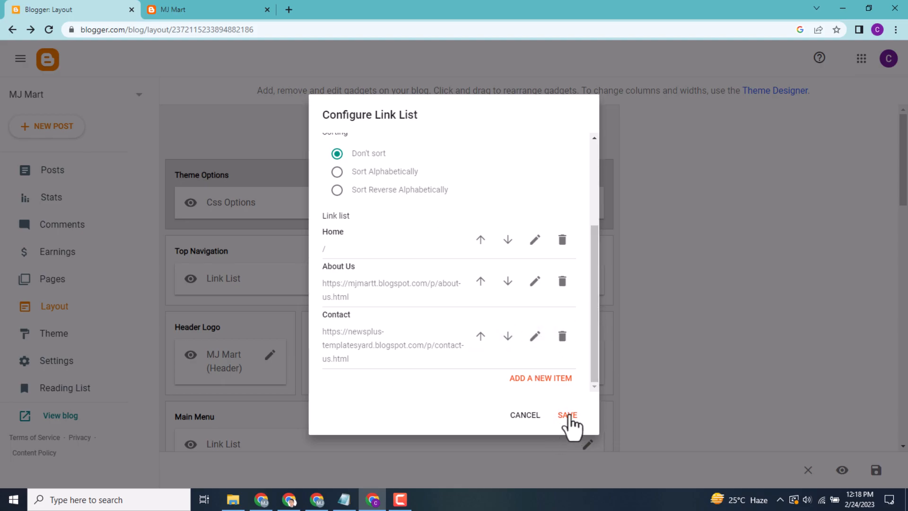
left_click(569, 415)
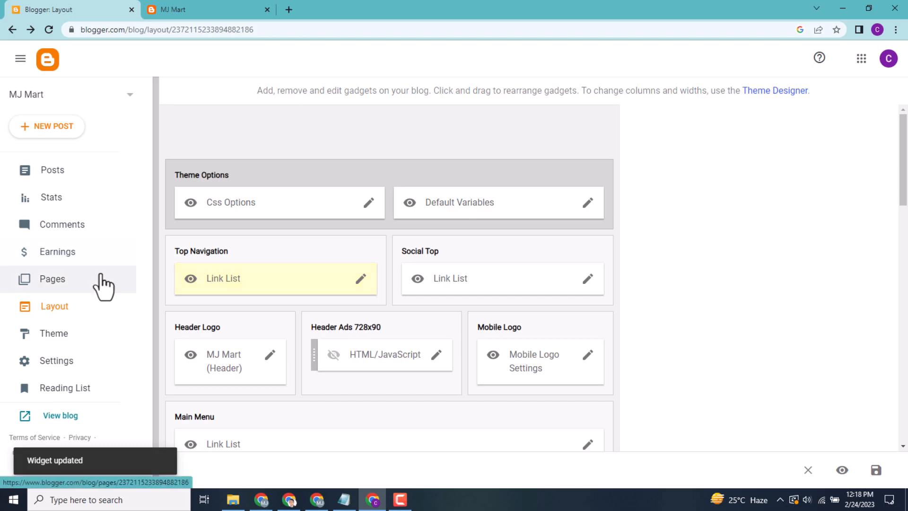
Open the published Disclaimer, Terms and Condition and Privacy Policy pages from the pages list in separate new tabs.
left_click(86, 289)
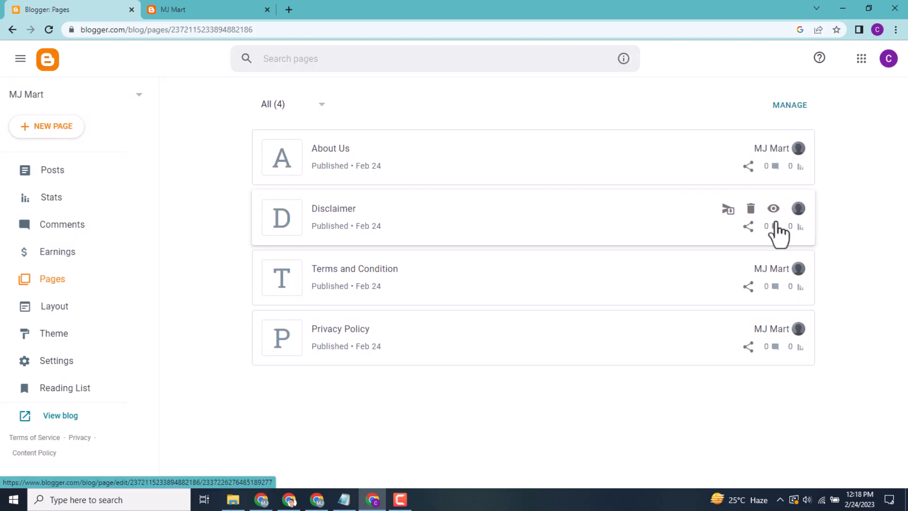
right_click(774, 209)
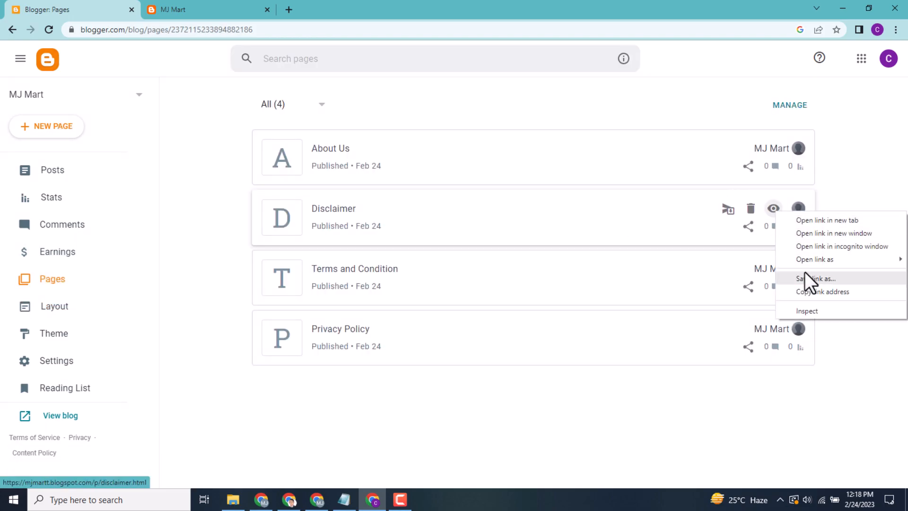
left_click(812, 219)
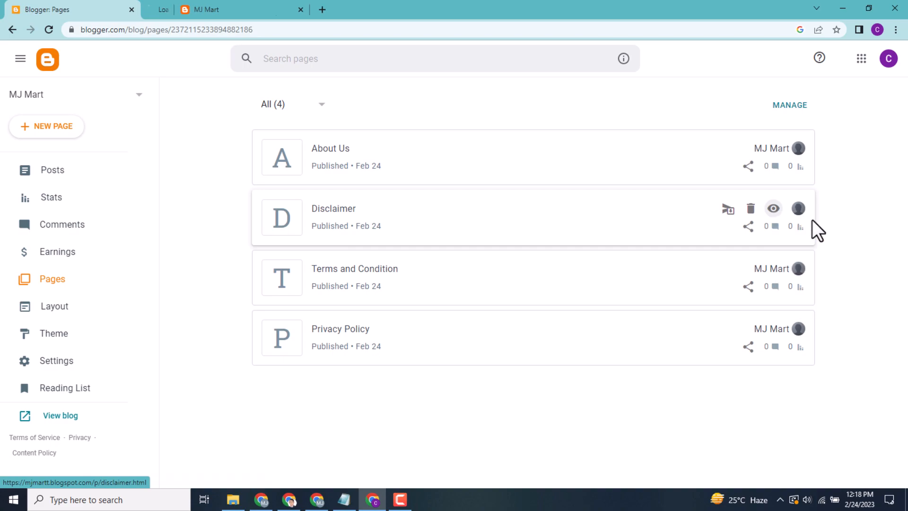
right_click(773, 268)
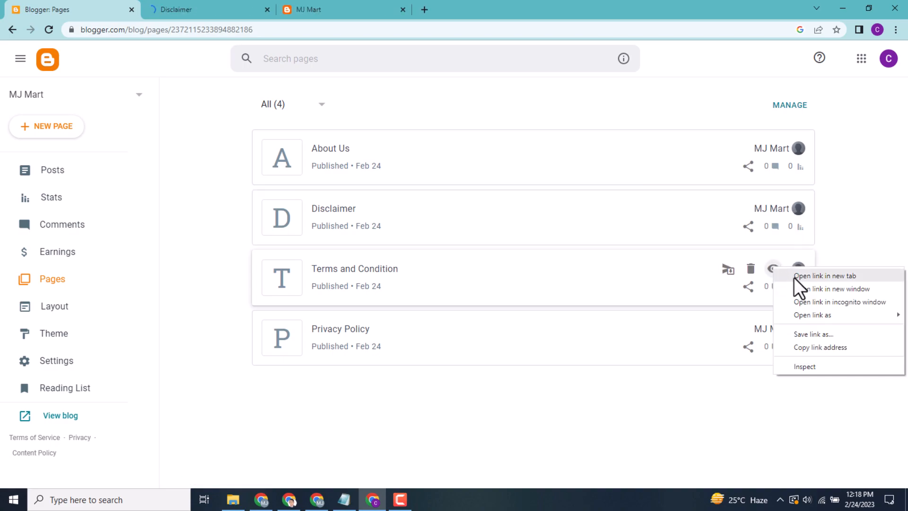
left_click(794, 277)
right_click(774, 328)
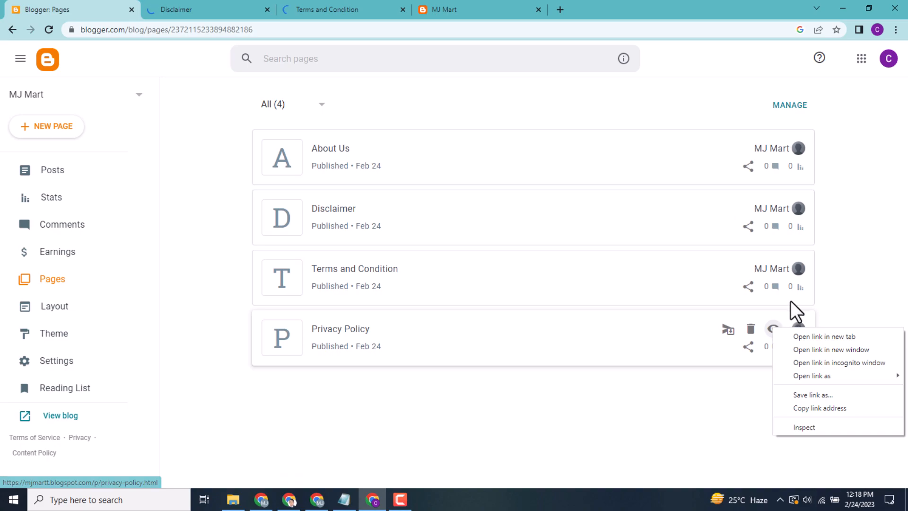
left_click(809, 336)
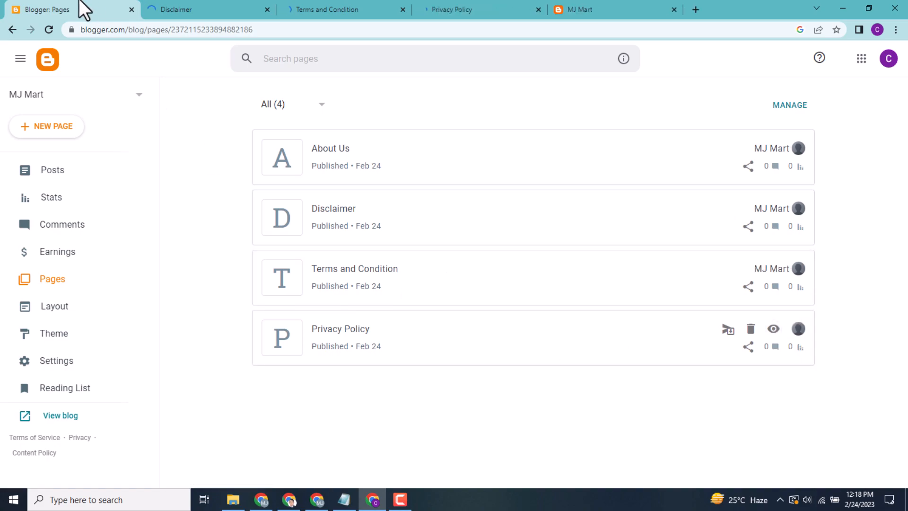
Return to the layout's Top Navigation link list and delete its Contact item.
left_click(57, 308)
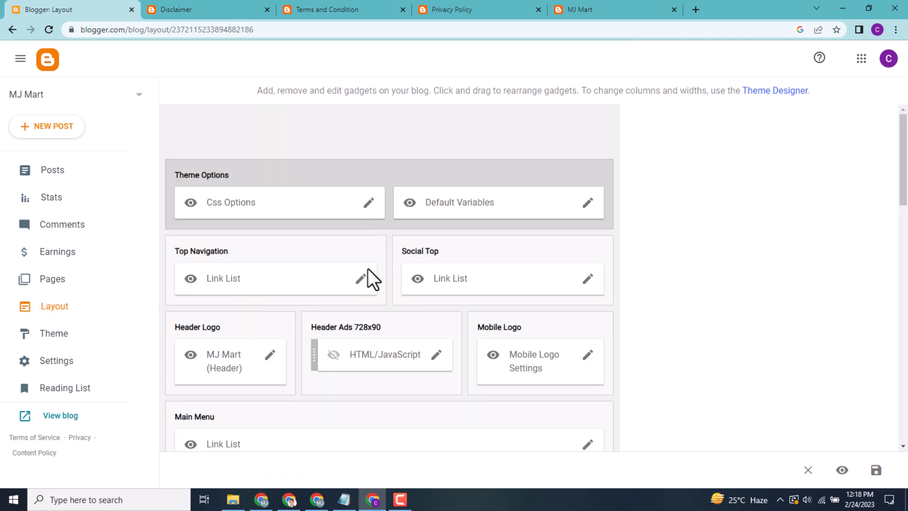
left_click(363, 279)
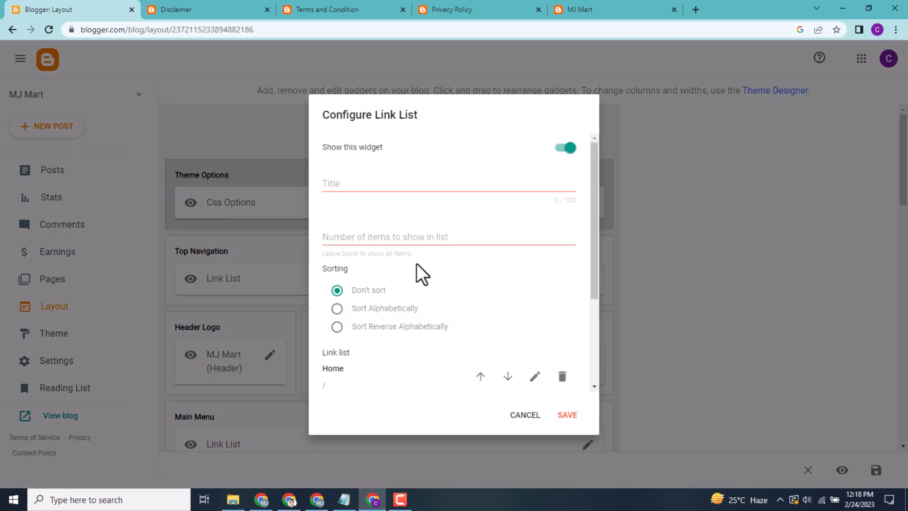
left_click_drag(594, 250, 580, 352)
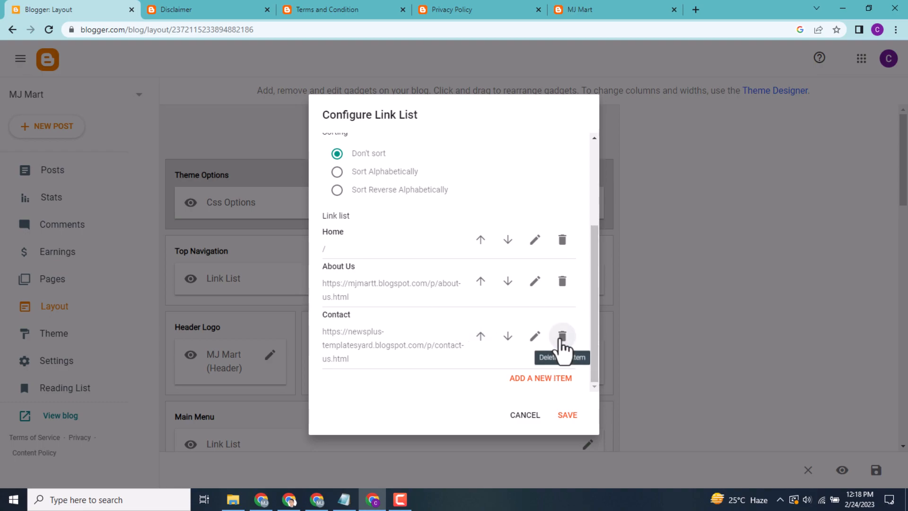
left_click(561, 339)
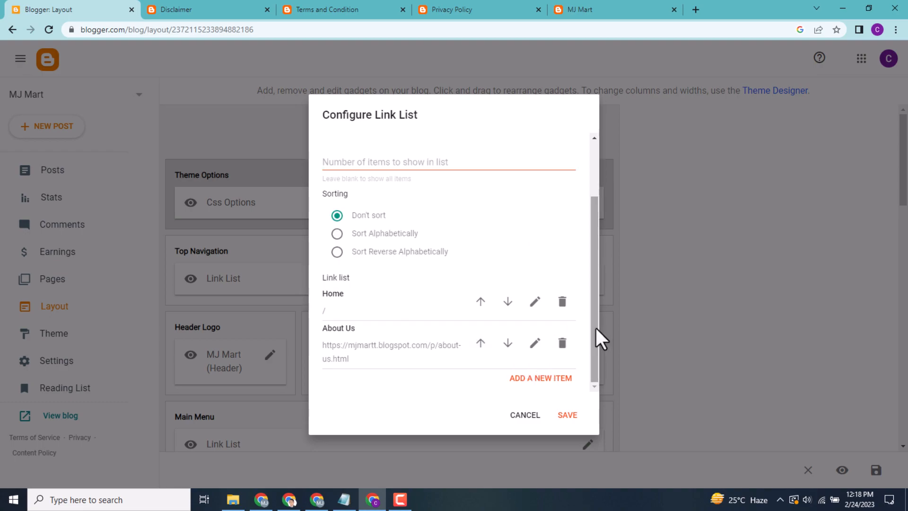
Add a new item to the Top Navigation link list with the site name Privacy Policy.
left_click(552, 381)
left_click_drag(597, 248, 600, 342)
left_click(371, 196)
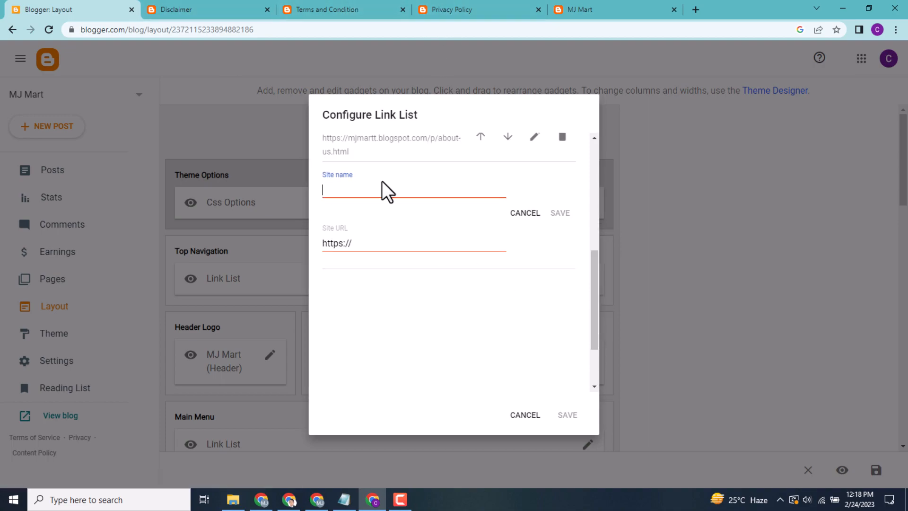
type("Privacy Policy")
Copy the published Privacy Policy page's URL and close its tab, returning to the Blogger layout.
left_click(462, 6)
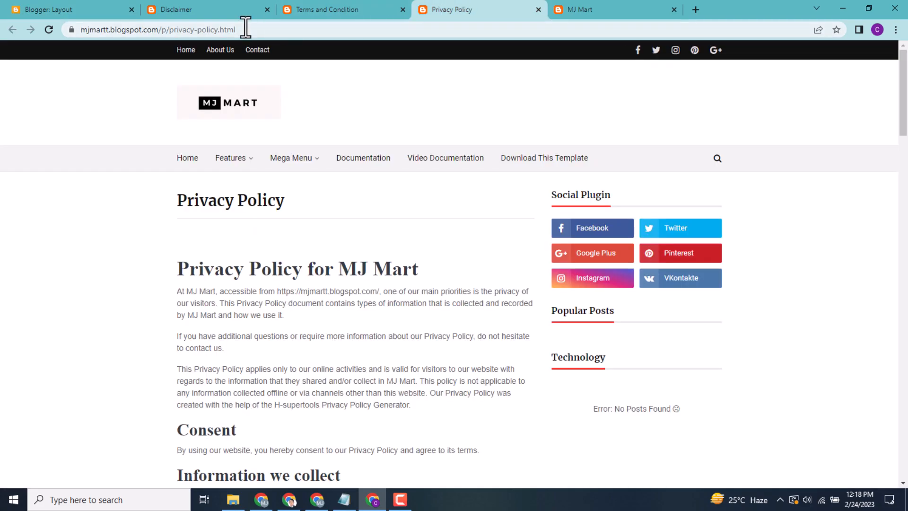
left_click(218, 31)
key("ctrl+c")
right_click(218, 31)
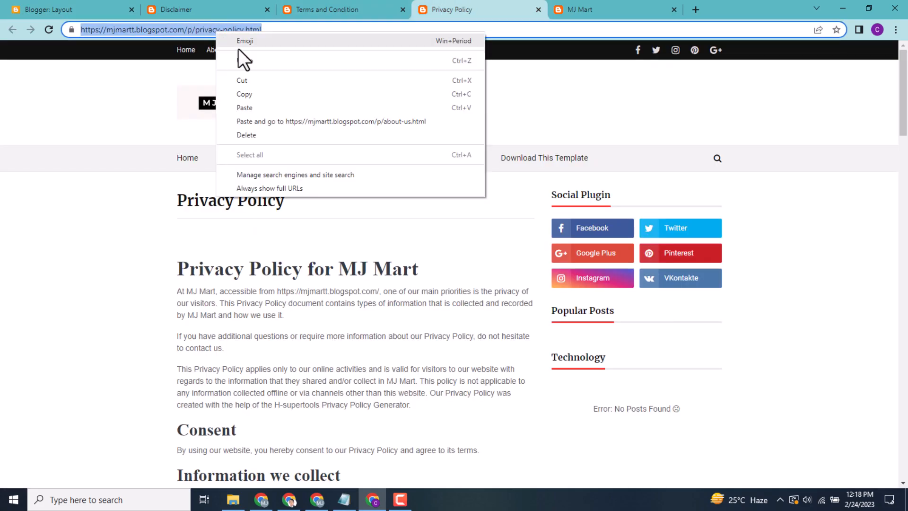
left_click(244, 94)
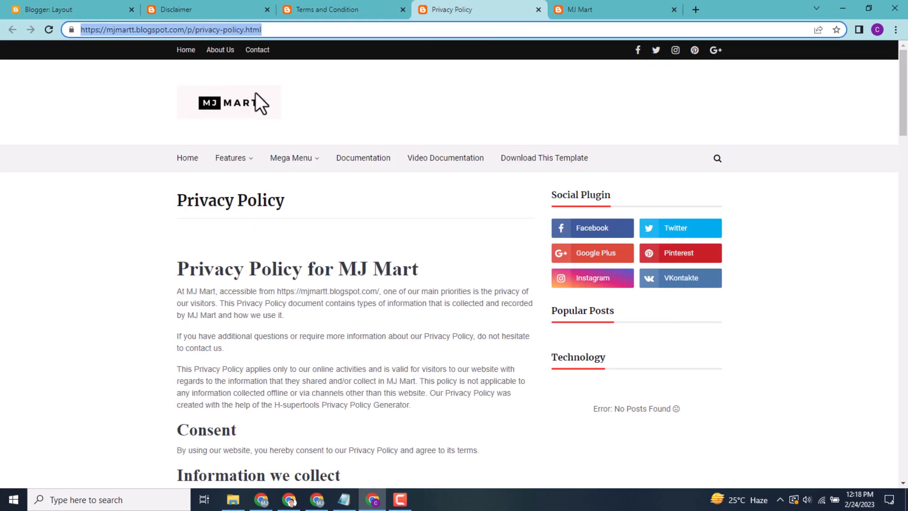
left_click(538, 9)
left_click(89, 6)
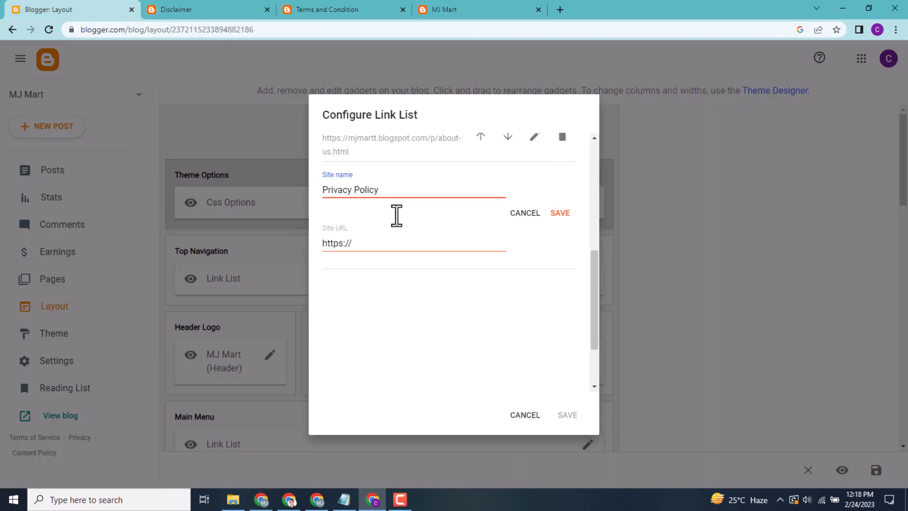
Paste the copied address as the Privacy Policy item's site URL and save the item.
double_click(353, 245)
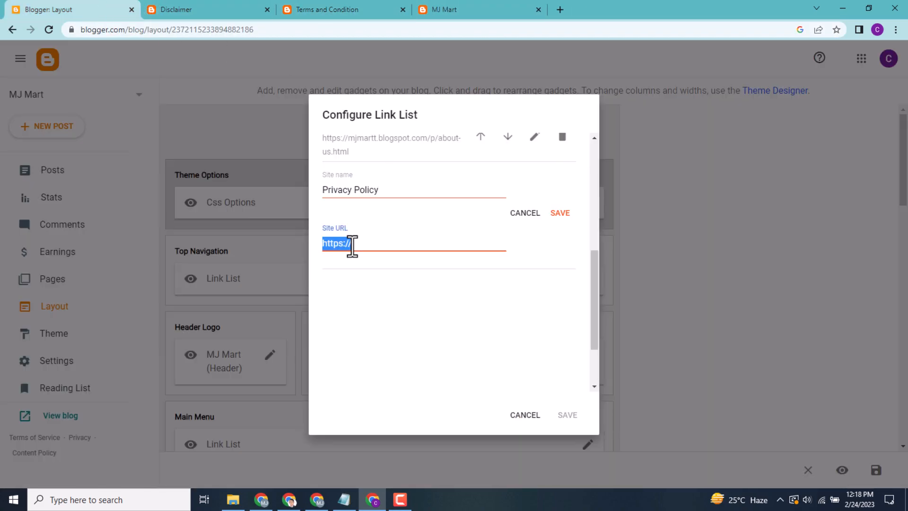
right_click(352, 245)
left_click(388, 305)
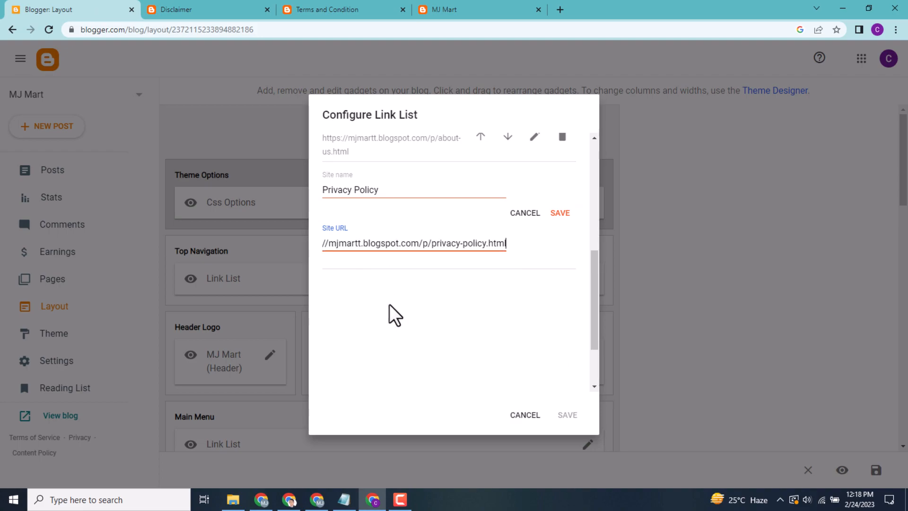
left_click(555, 216)
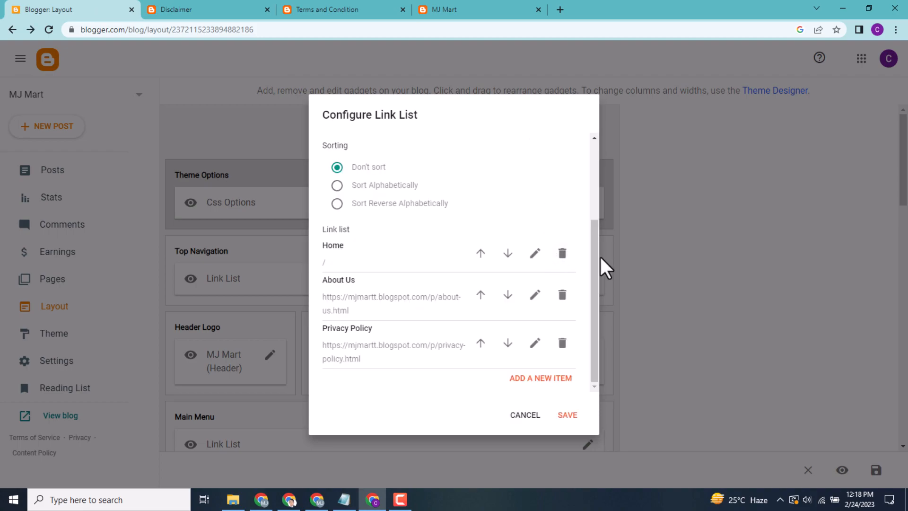
Add another item to the link list with the site name Terms and Conditions.
left_click(554, 378)
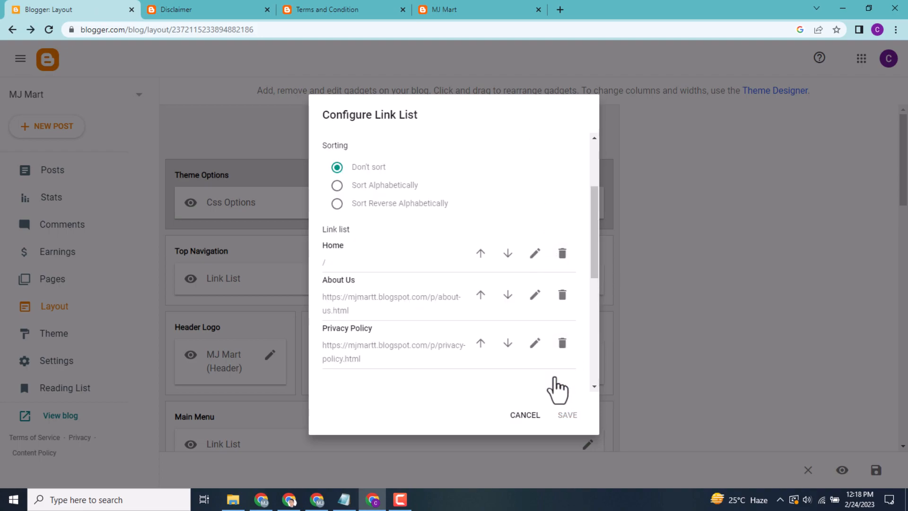
left_click_drag(598, 257, 599, 325)
left_click(427, 211)
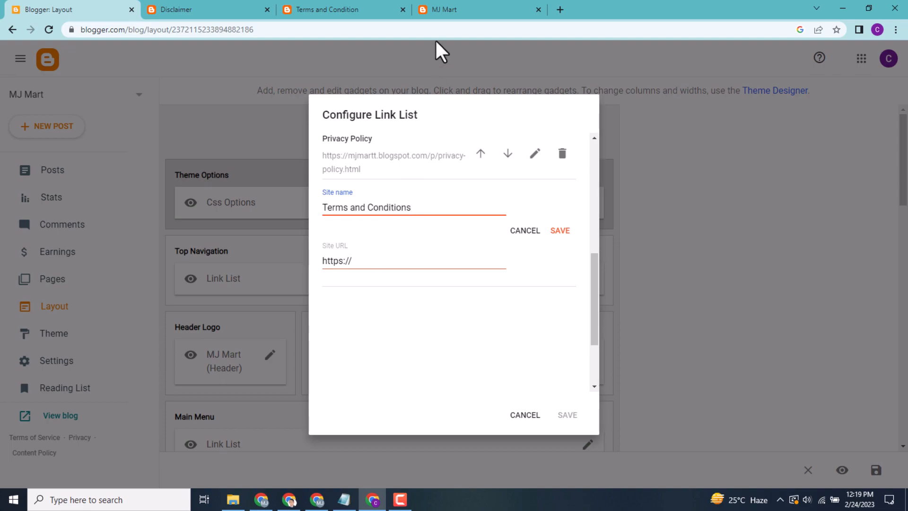
Copy the published Terms and Condition page's URL from its tab and return to the Blogger layout.
left_click(353, 4)
left_click(219, 30)
key("ctrl+c")
right_click(217, 30)
left_click(255, 91)
left_click(67, 8)
Paste the copied address as the Terms and Conditions item's site URL and save the item.
left_click(329, 261)
double_click(358, 263)
right_click(348, 263)
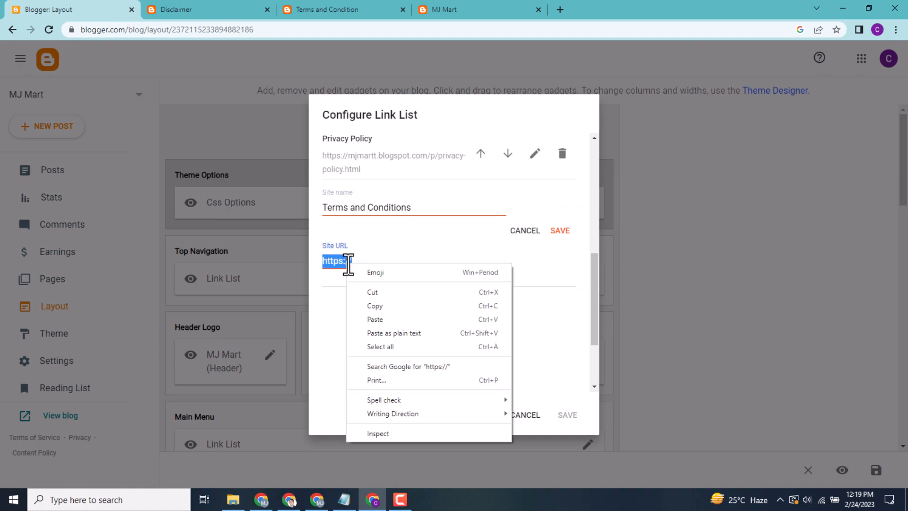
left_click(378, 321)
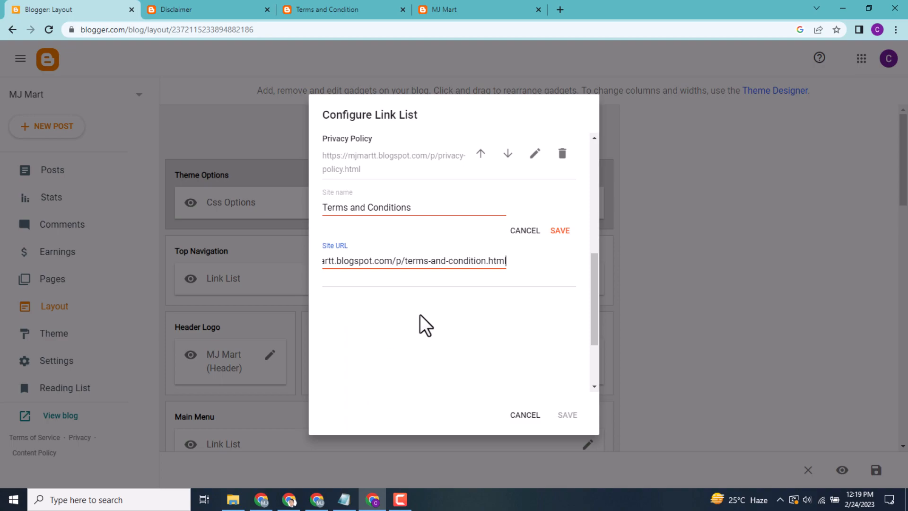
left_click(559, 231)
Start another new item in the Top Navigation link list, ready for its site name.
left_click(552, 378)
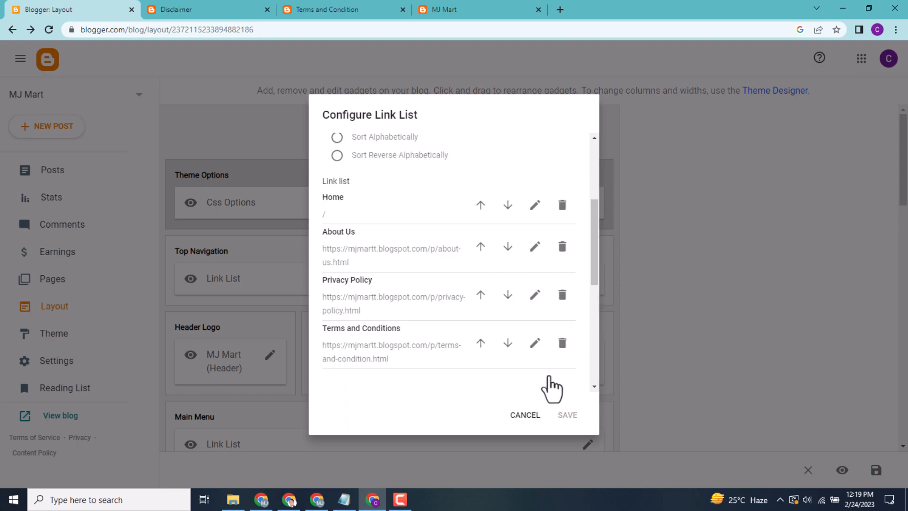
left_click_drag(599, 229, 599, 279)
left_click(377, 192)
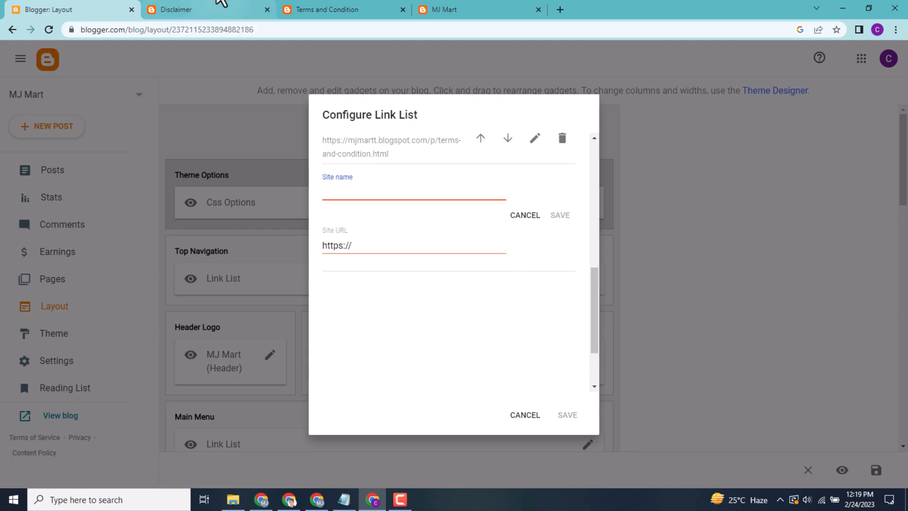
Copy the published Disclaimer page's URL from its tab and return to the Blogger layout.
left_click(208, 9)
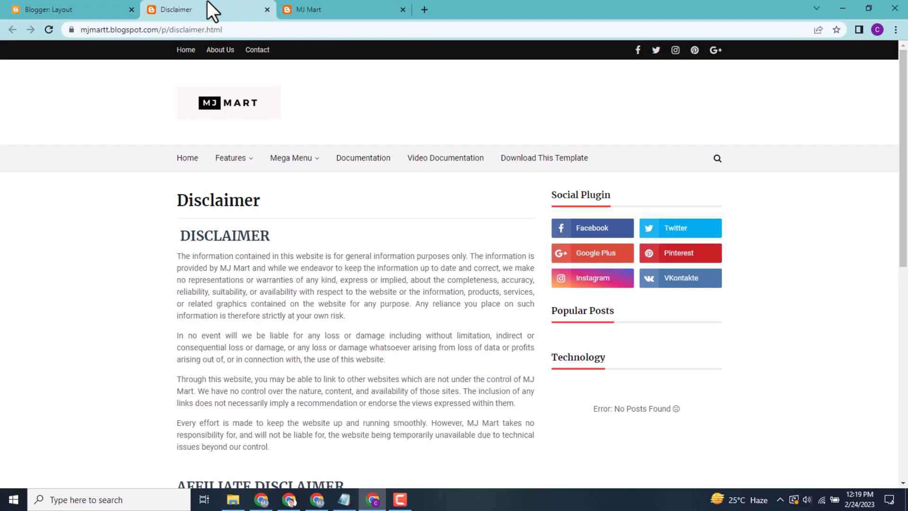
left_click(219, 30)
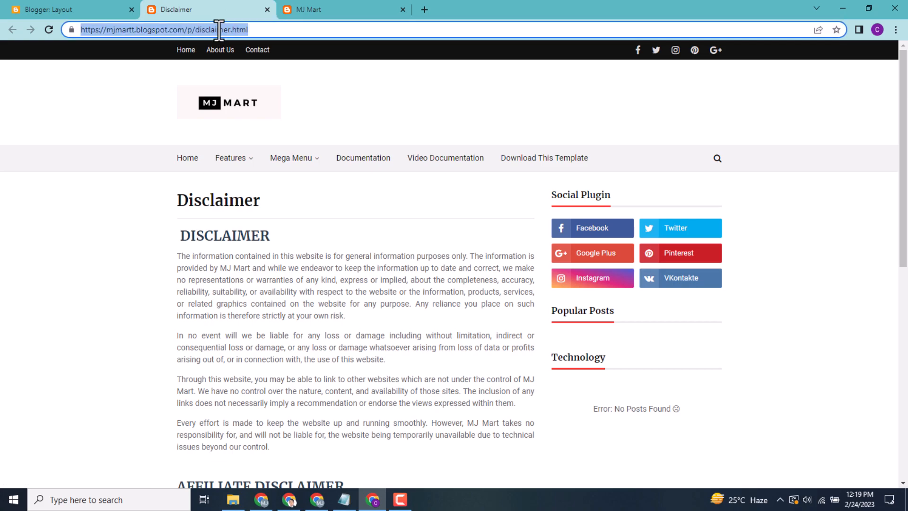
right_click(220, 30)
left_click(260, 89)
left_click(45, 7)
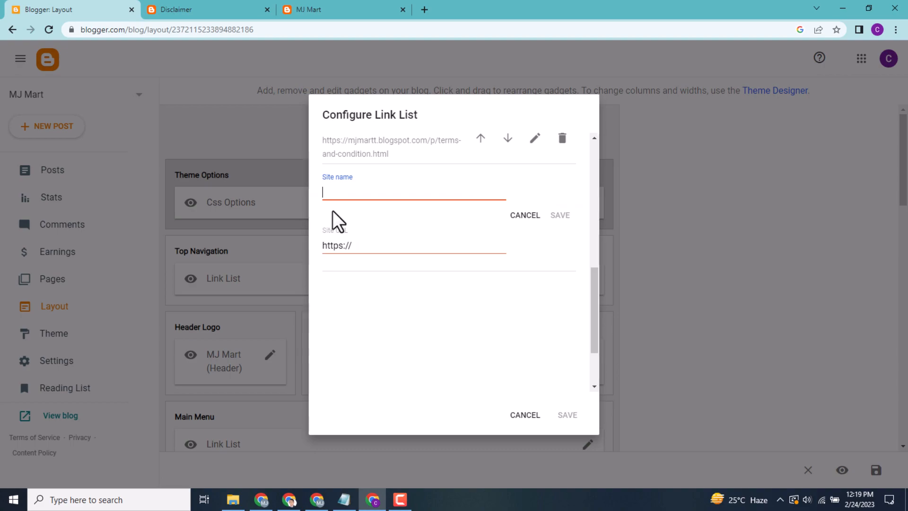
Give the new item the site name Disclaimer and the copied address as site URL, and save the link list.
type("Disclaimer")
triple_click(353, 252)
right_click(350, 250)
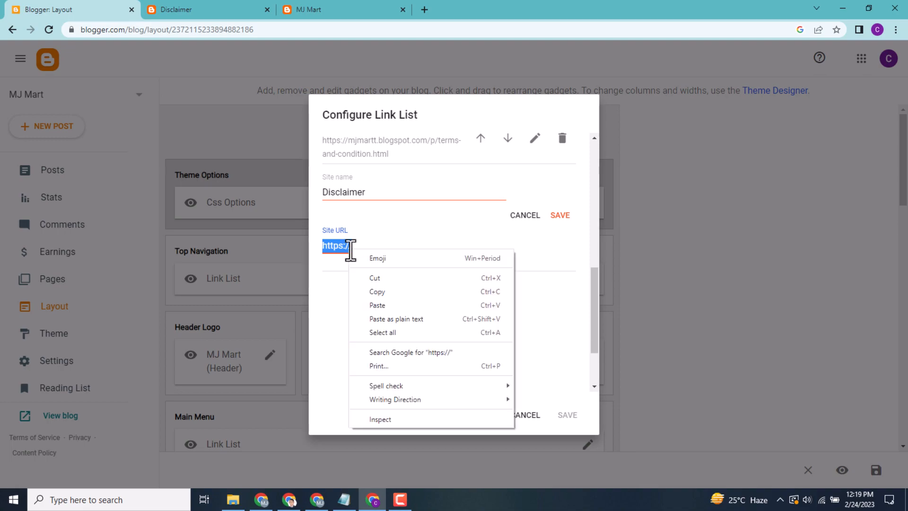
left_click(375, 308)
left_click(558, 217)
left_click_drag(595, 336, 600, 359)
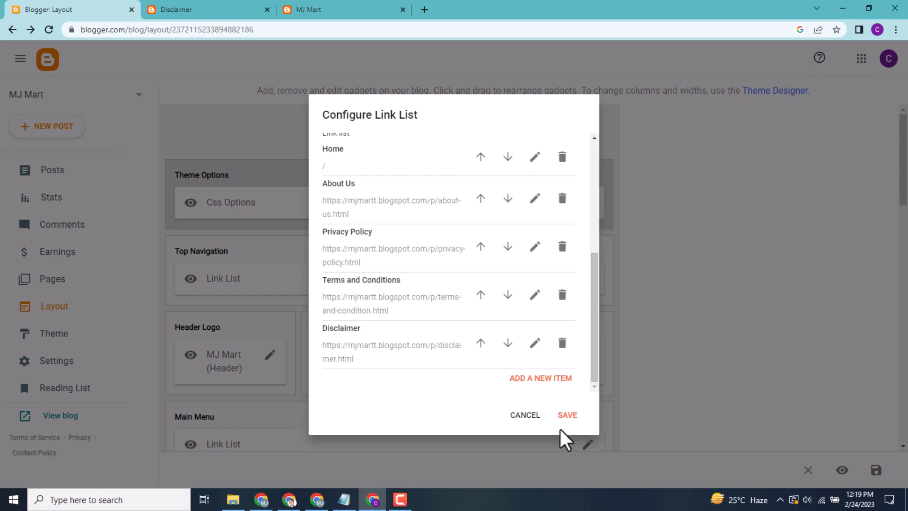
left_click(567, 412)
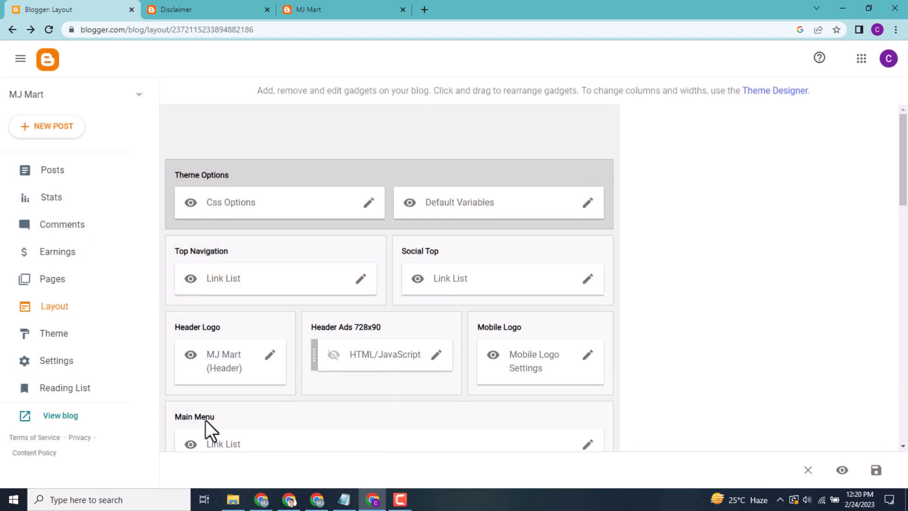
Open the live blog from Blogger and close the old Disclaimer and MJ Mart tabs.
left_click(34, 417)
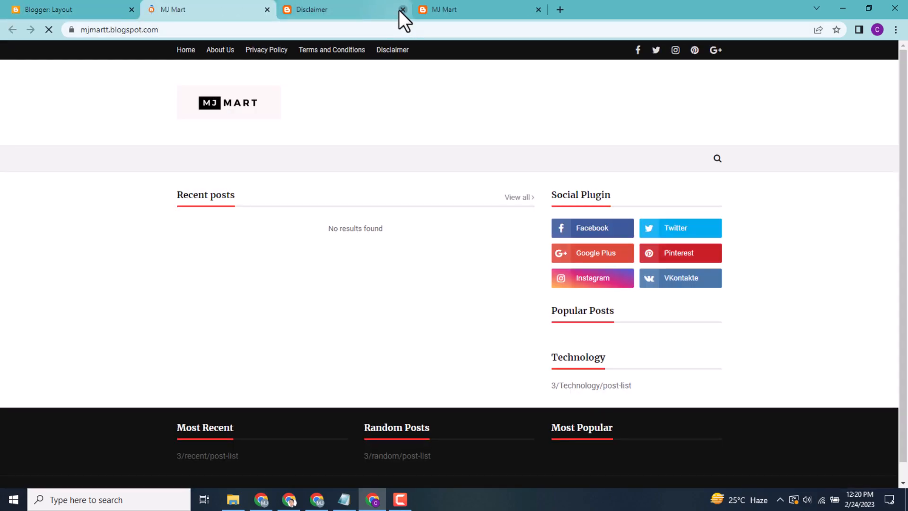
left_click(402, 9)
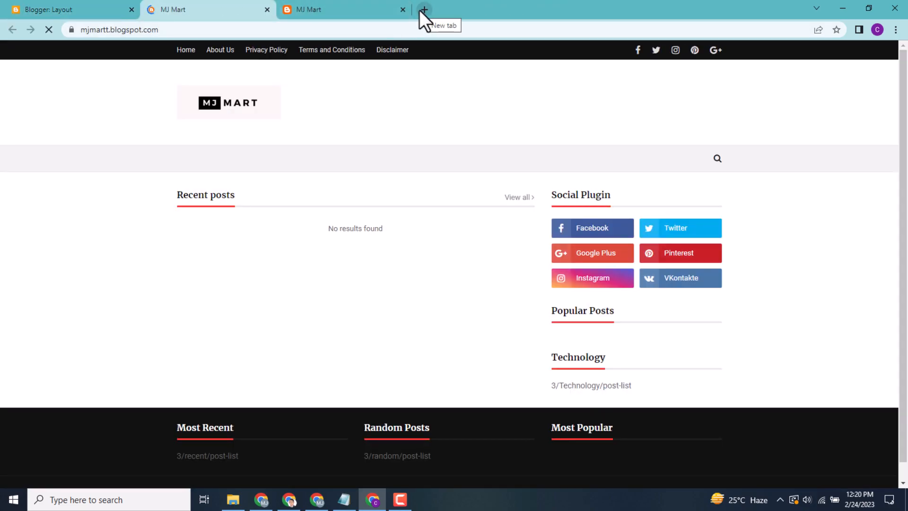
left_click(403, 9)
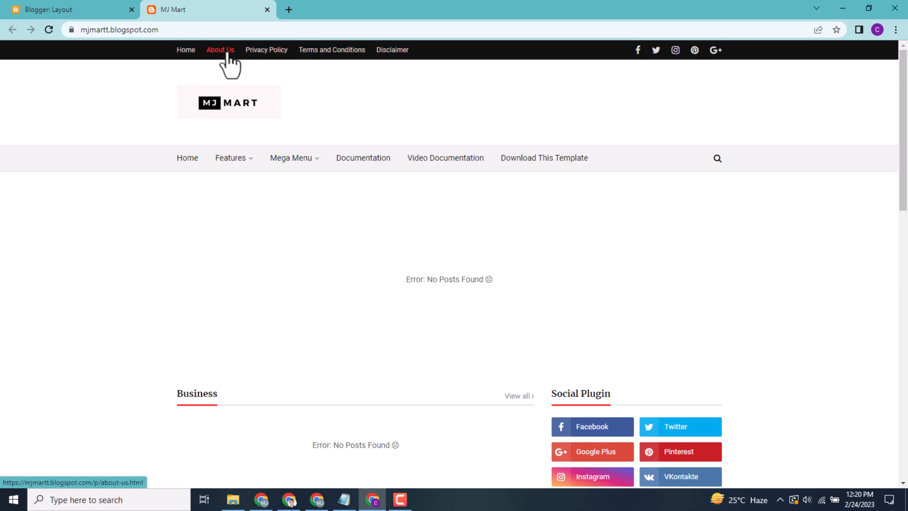
Check the blog's top navigation links by opening the Disclaimer and Privacy Policy pages, and examine the Privacy Policy heading.
right_click(388, 55)
left_click(408, 63)
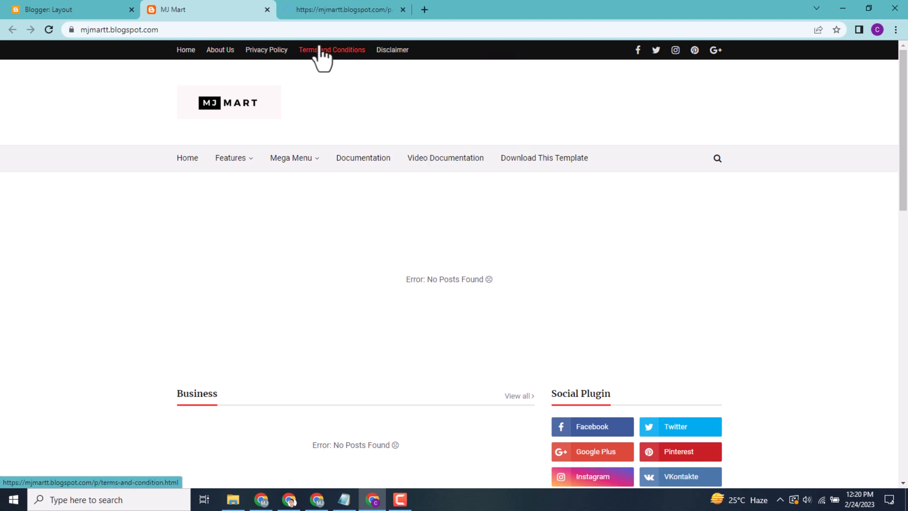
left_click(336, 3)
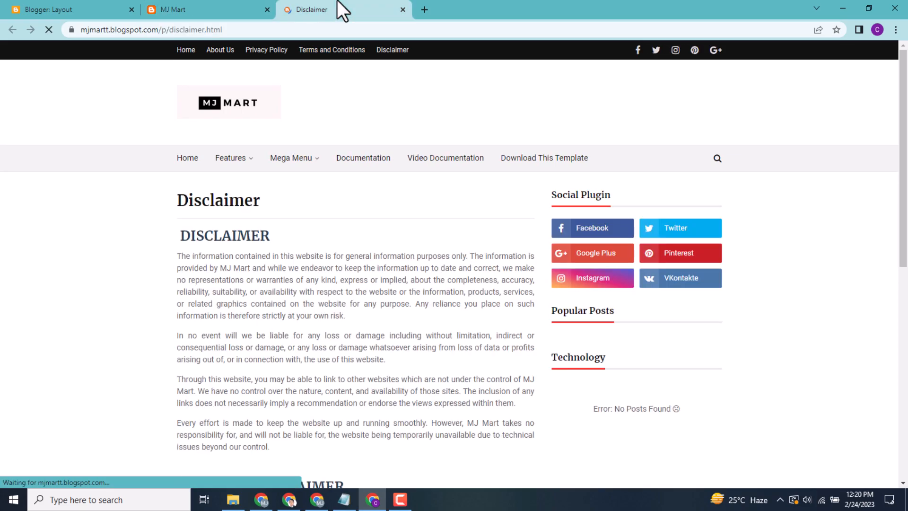
left_click(231, 8)
left_click(252, 54)
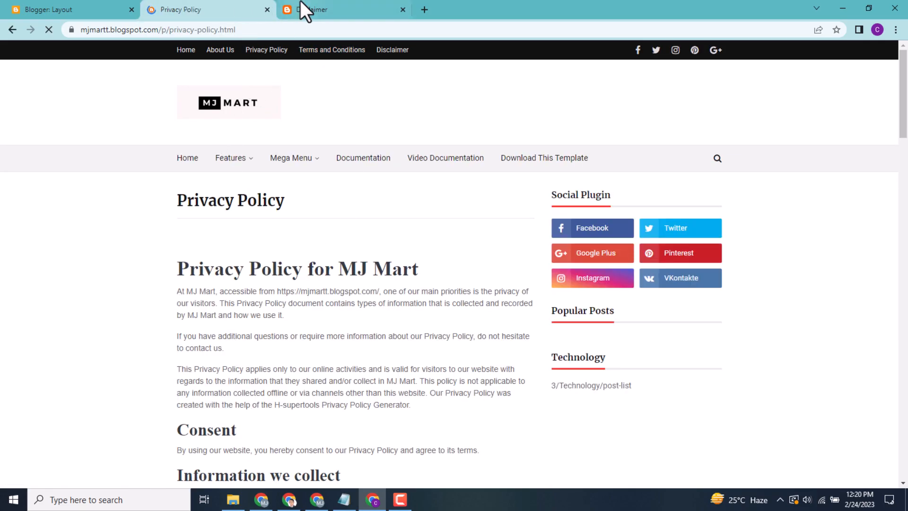
left_click(29, 4)
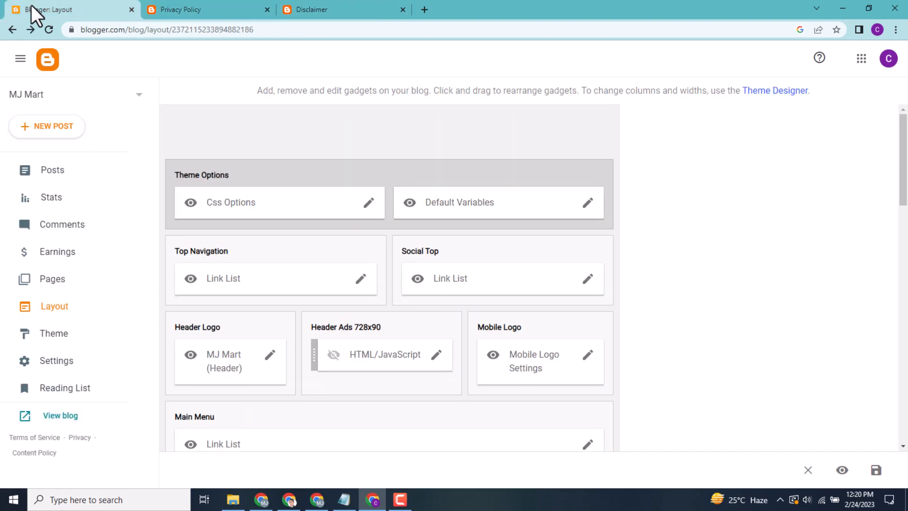
left_click(178, 17)
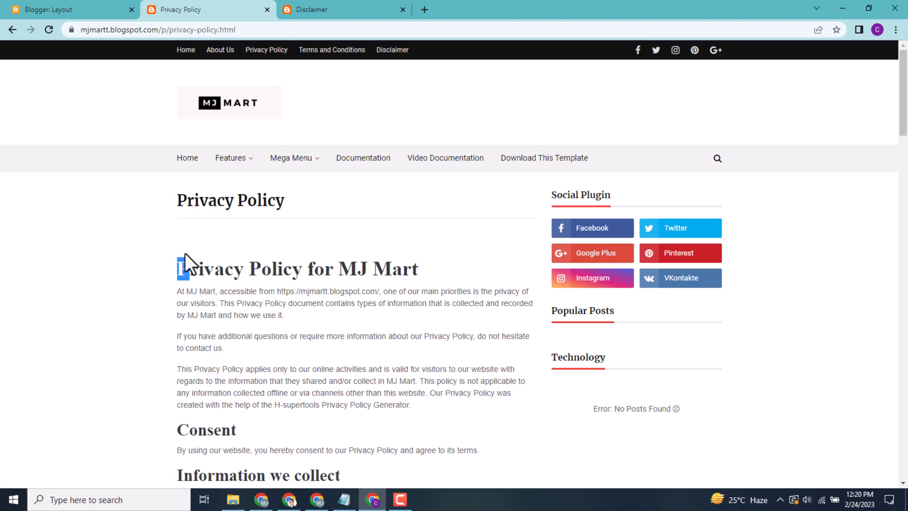
Open the Privacy Policy page for editing and delete the blank line above its heading.
left_click(73, 7)
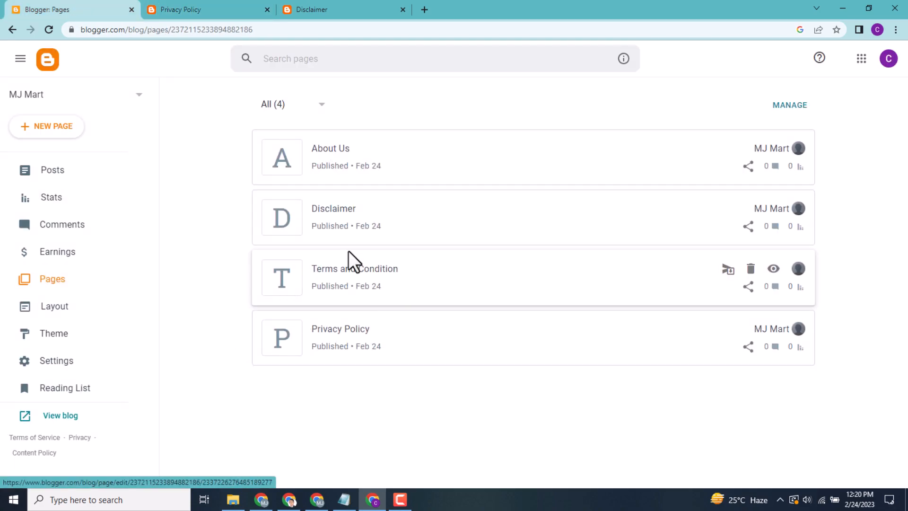
left_click(353, 341)
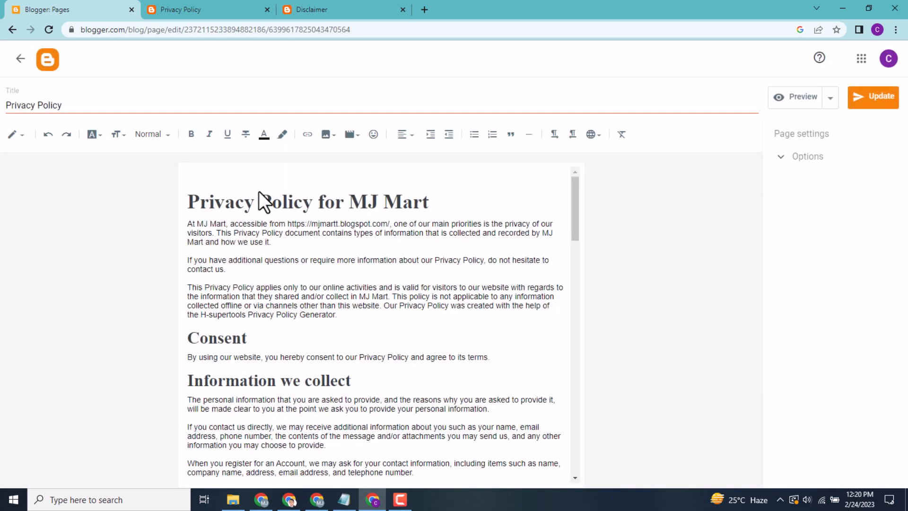
left_click(252, 180)
key("Down")
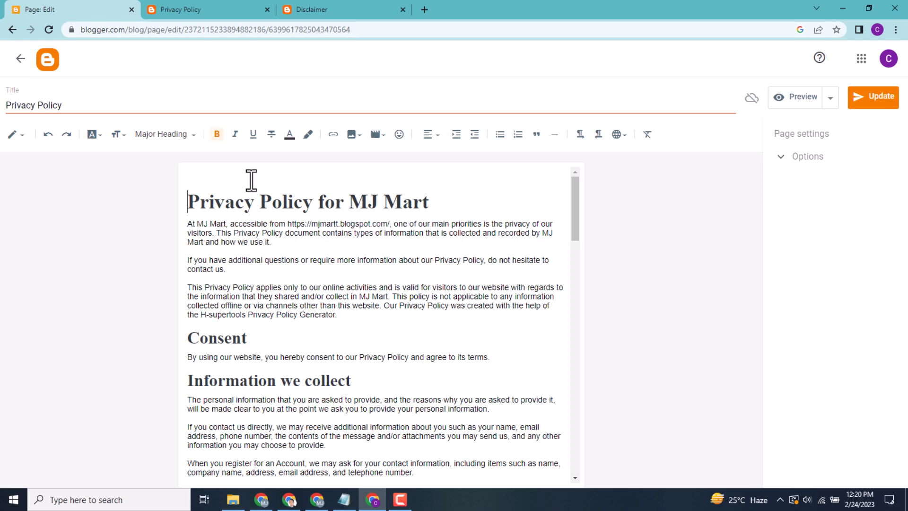
key("BackSpace")
Make the heading "Privacy Policy for MJ Mart" bold, update the page and return to the page list.
triple_click(260, 183)
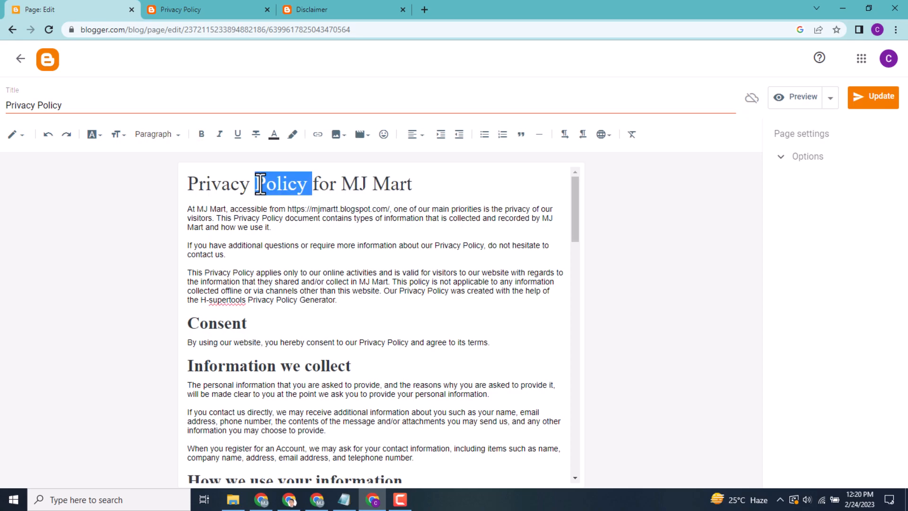
left_click(201, 134)
left_click(337, 235)
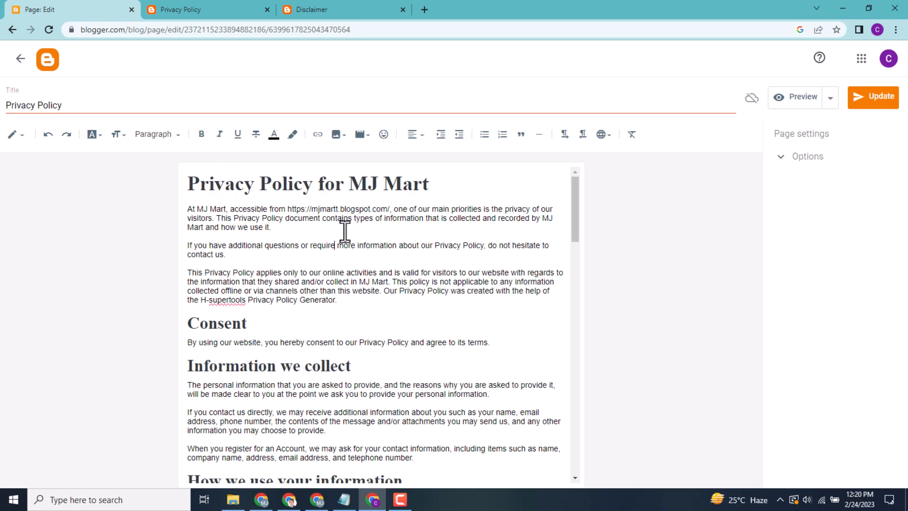
left_click(878, 105)
left_click(20, 59)
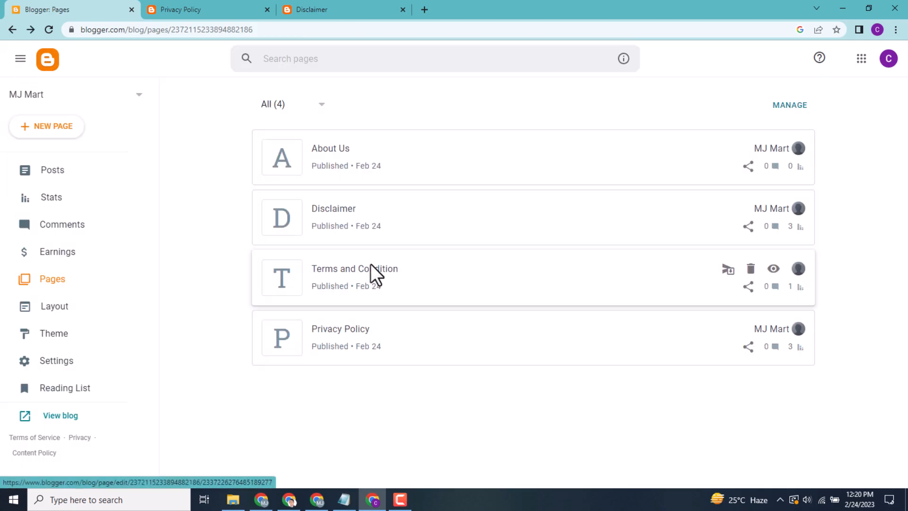
left_click_drag(287, 295, 314, 384)
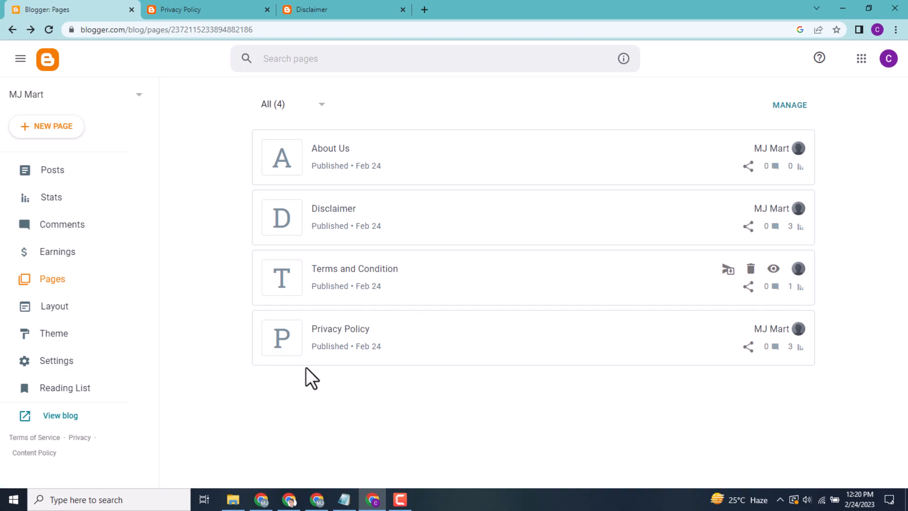
left_click_drag(314, 350, 314, 186)
left_click(313, 454)
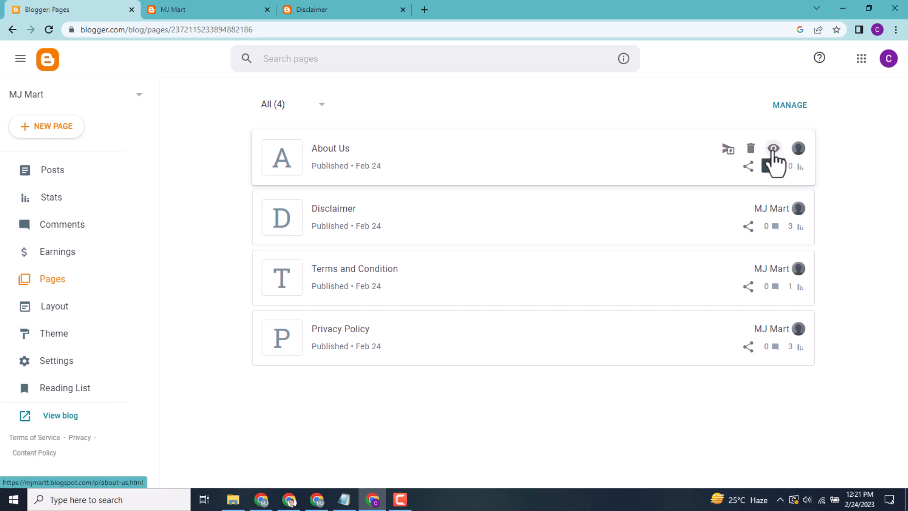
Close the MJ Mart and Disclaimer browser tabs, leaving only the Blogger page list open.
right_click(773, 151)
left_click(268, 10)
left_click(268, 10)
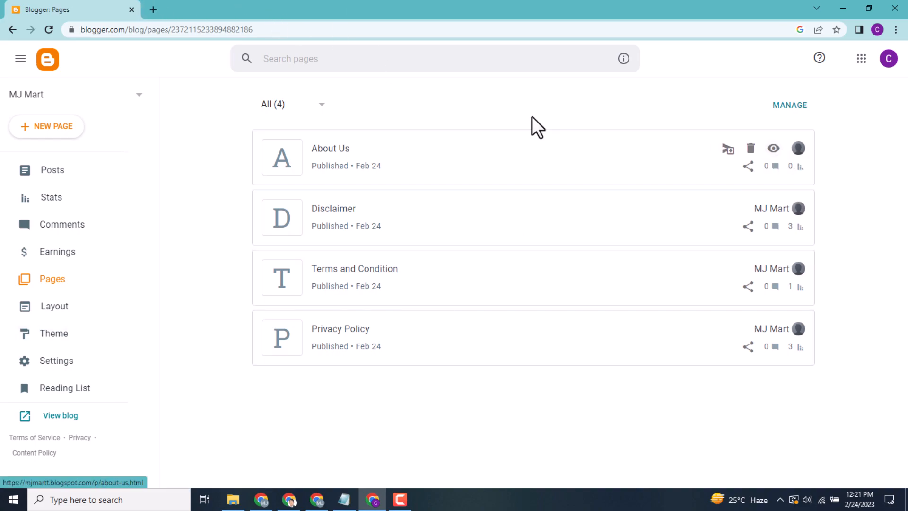
Open the published About Us, Privacy Policy, Terms and Condition and Disclaimer pages in separate new tabs from the page list.
right_click(772, 153)
left_click(801, 157)
right_click(773, 329)
left_click(802, 339)
right_click(773, 269)
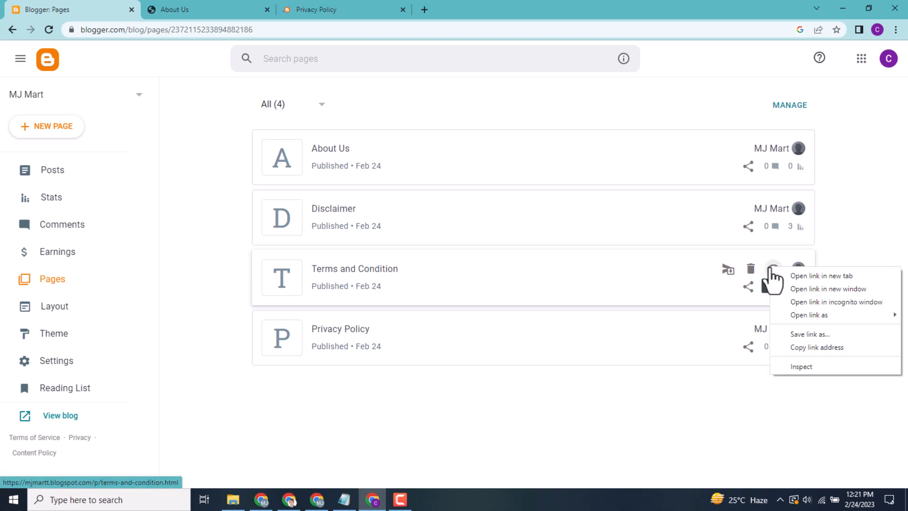
left_click(799, 278)
left_click(788, 218)
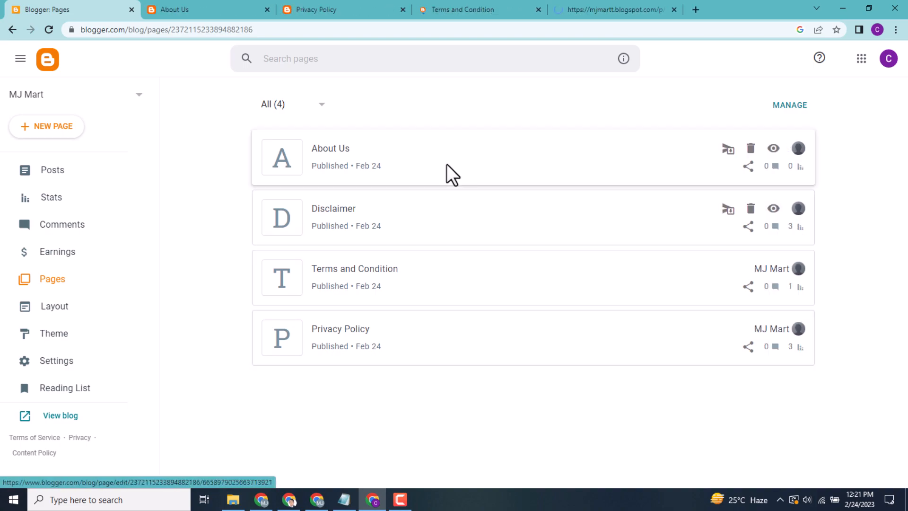
left_click(175, 9)
Return to Blogger, go to the blog layout and open the Menu Footer Widget's link list for editing.
left_click(78, 12)
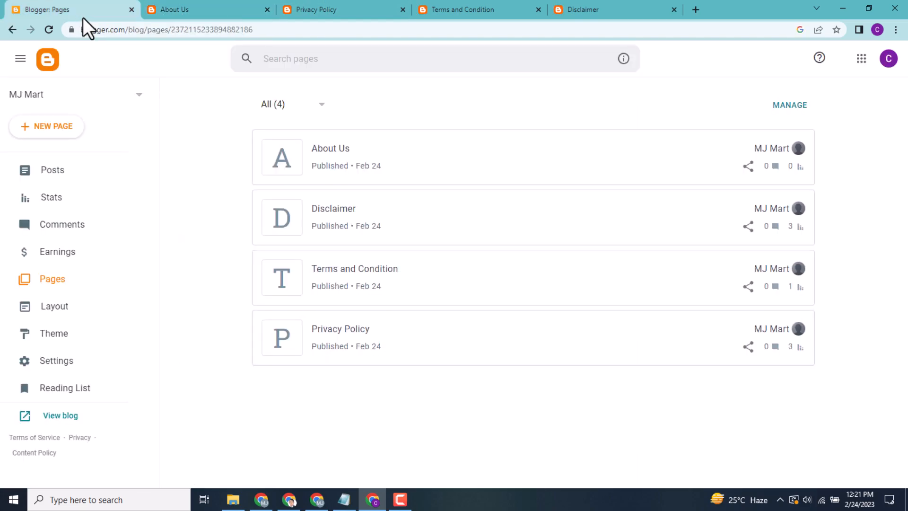
left_click(67, 313)
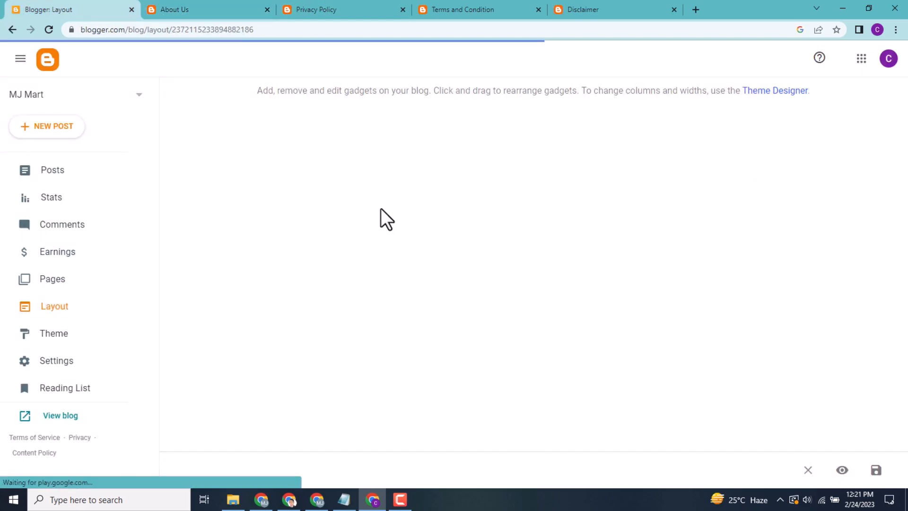
scroll(389, 278, "down", 15)
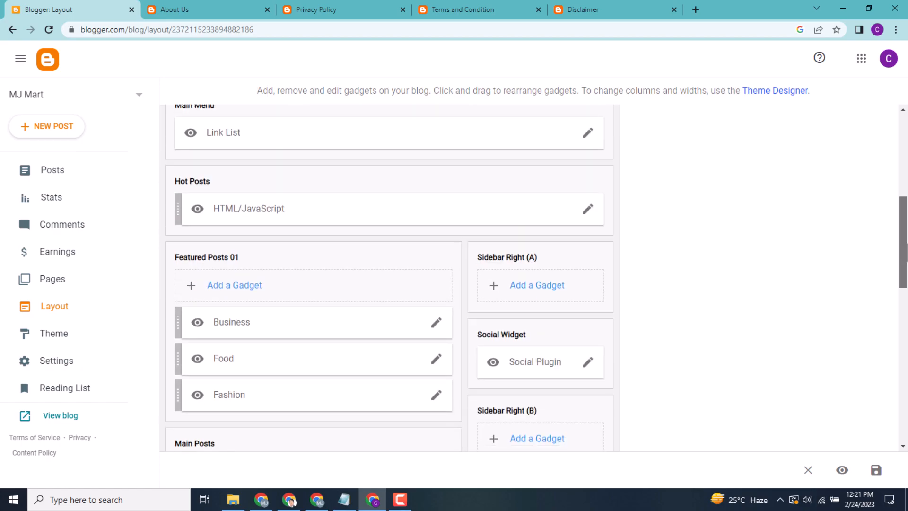
scroll(643, 450, "down", 2)
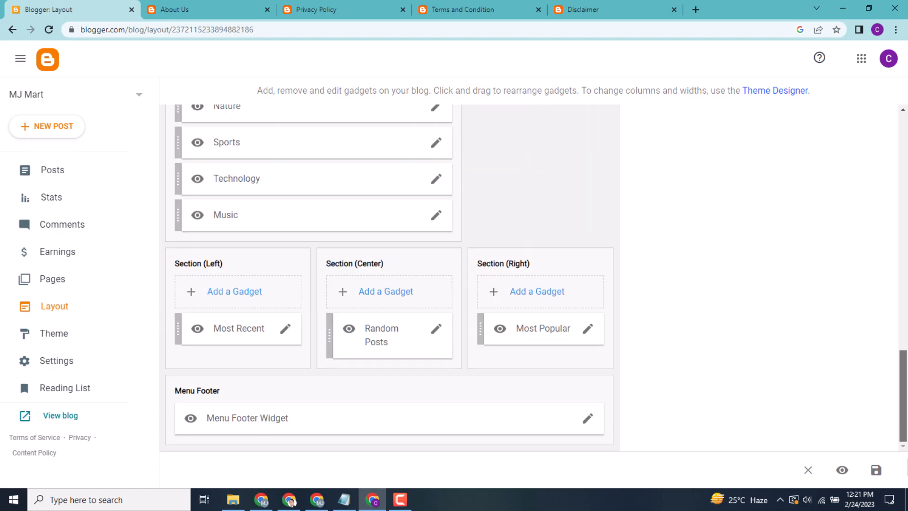
left_click(589, 421)
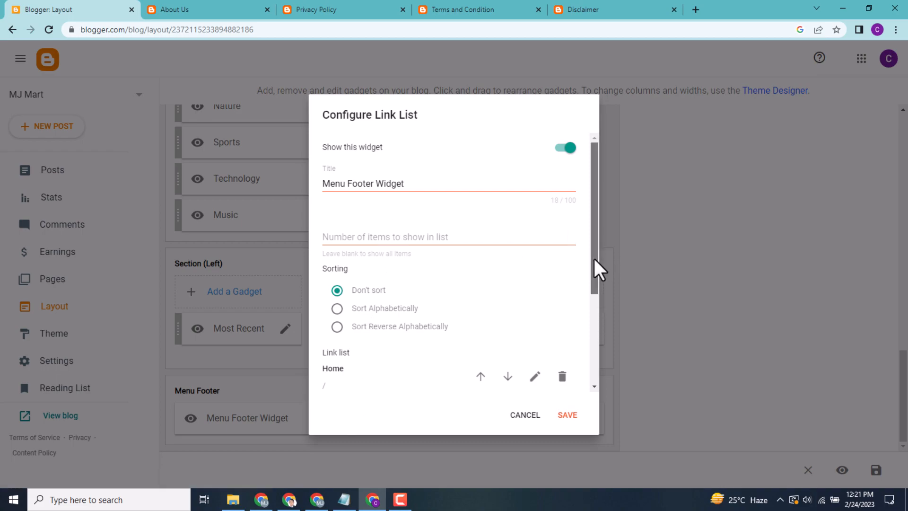
left_click_drag(597, 268, 597, 379)
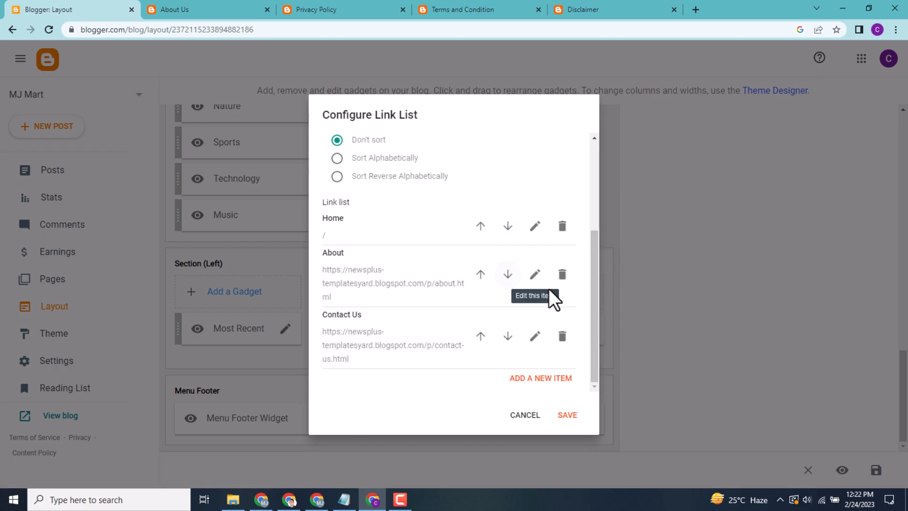
Rename the About item in the footer link list to "About Us".
left_click(535, 276)
left_click(390, 277)
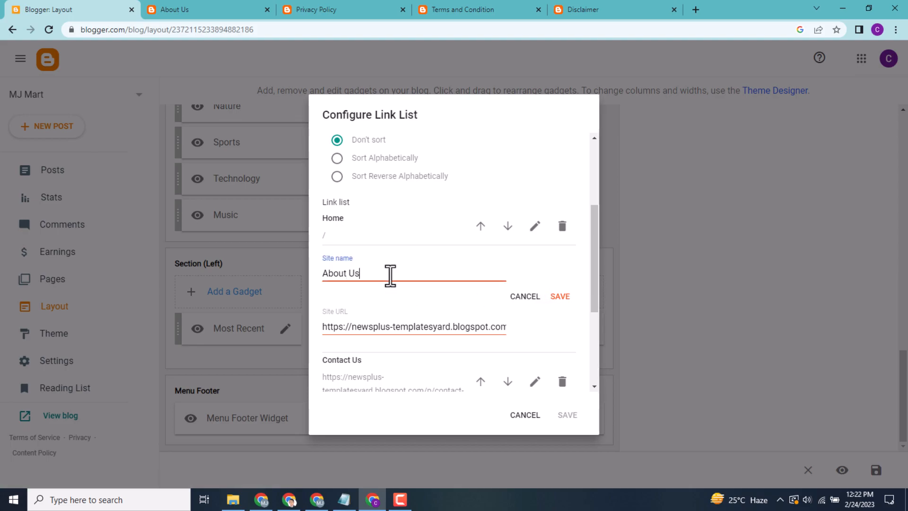
type("Us")
left_click(234, 5)
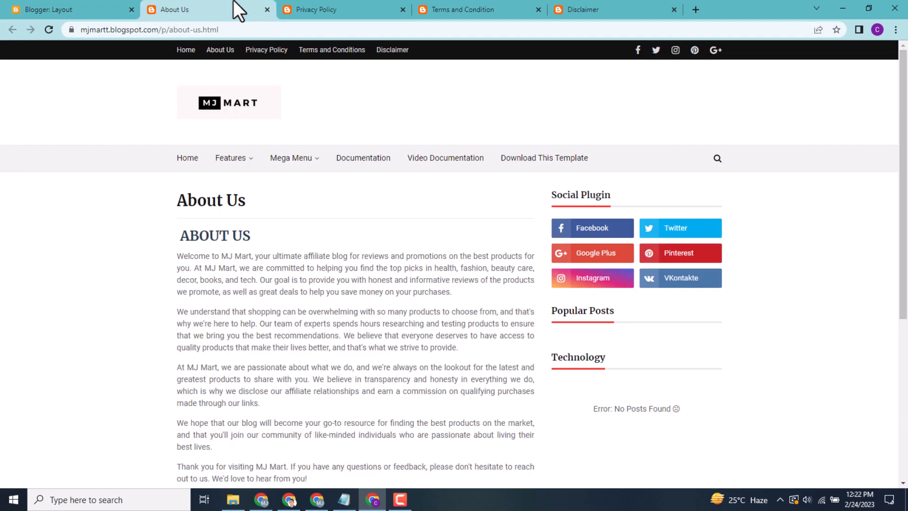
left_click(145, 30)
right_click(145, 32)
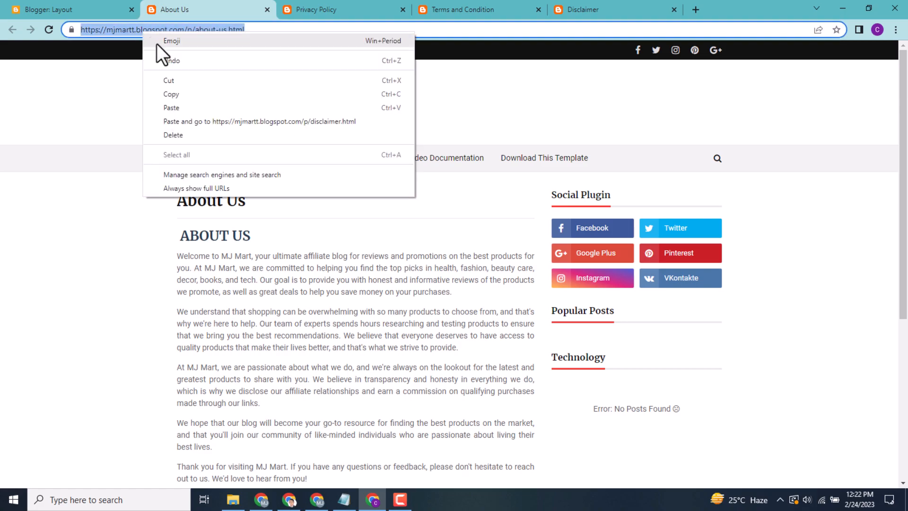
left_click(172, 93)
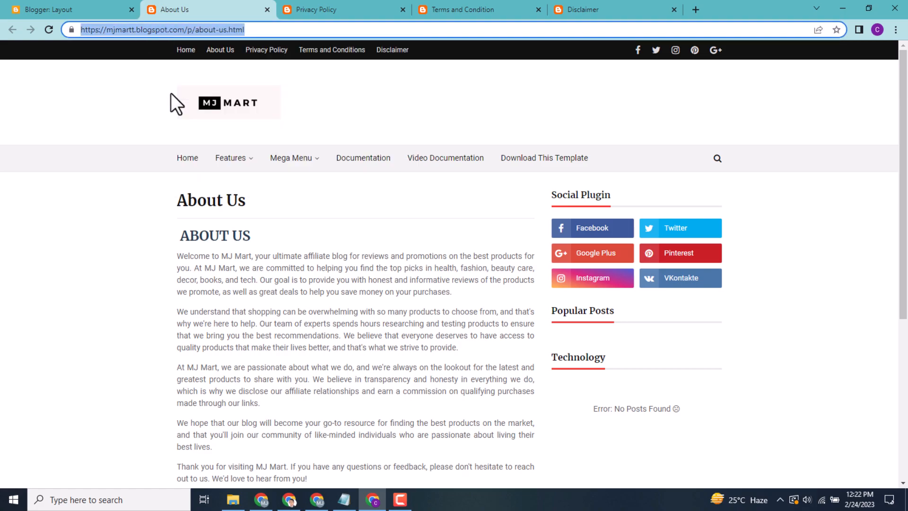
left_click(268, 10)
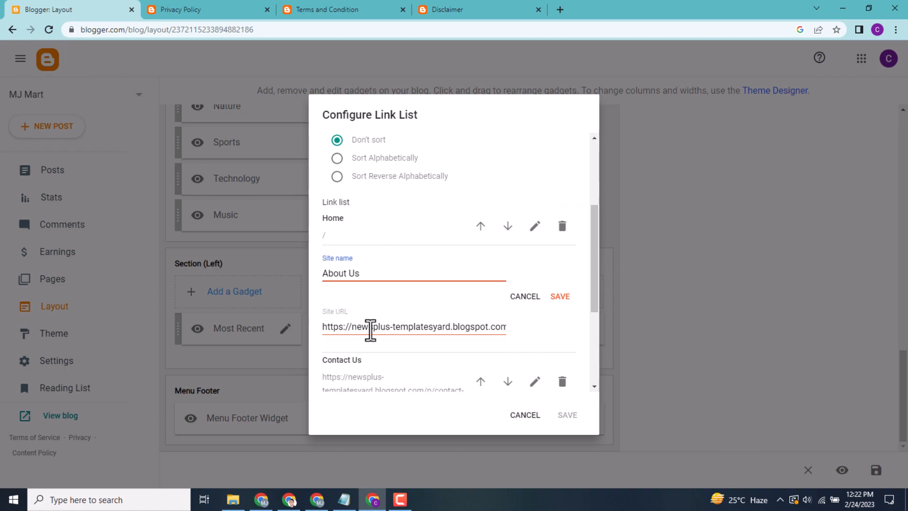
triple_click(382, 326)
right_click(382, 326)
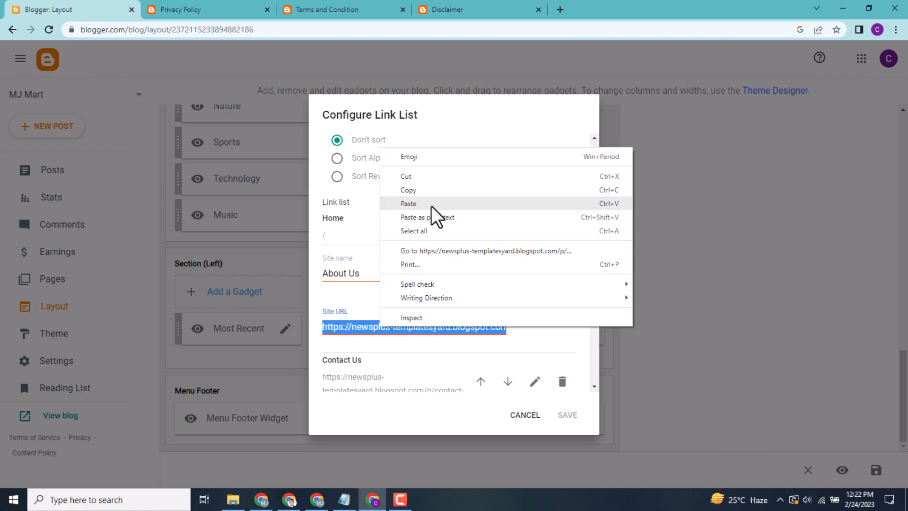
left_click(432, 208)
left_click(558, 299)
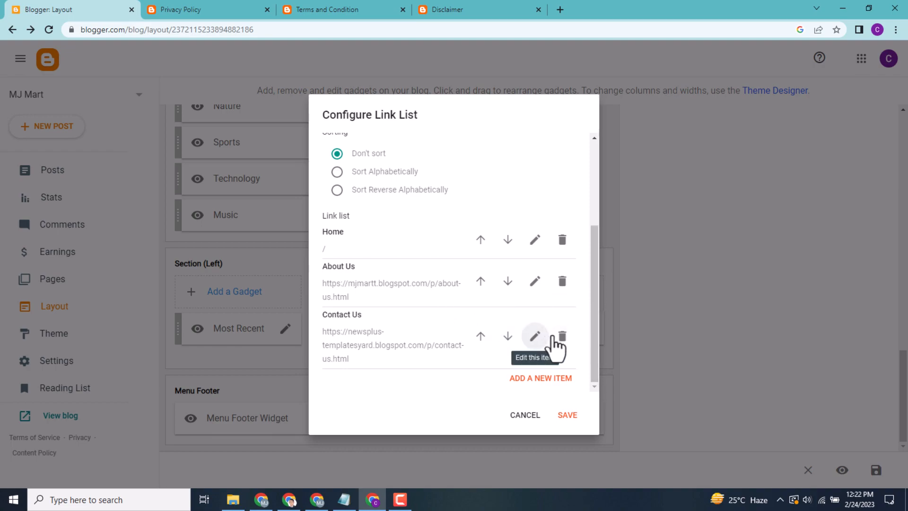
Copy the address of the published Terms and Condition page and return to the footer link list.
left_click(350, 8)
left_click(158, 29)
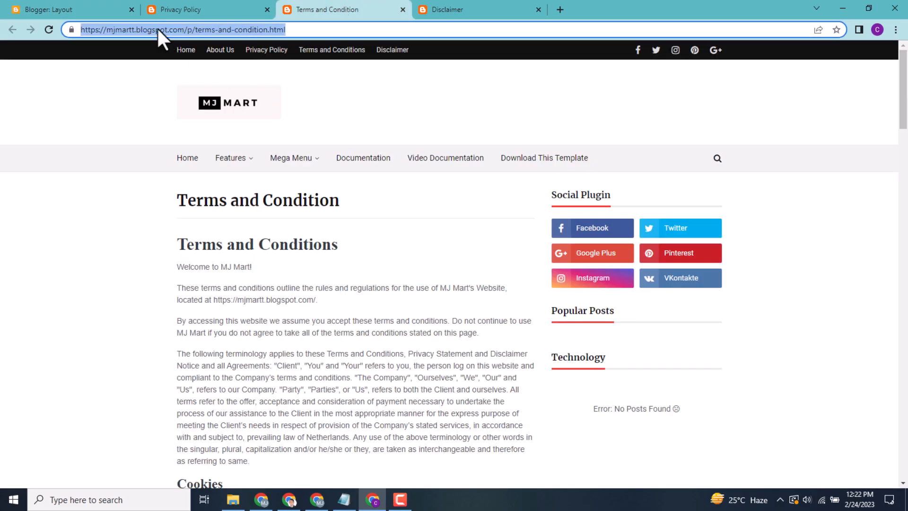
right_click(158, 28)
left_click(192, 94)
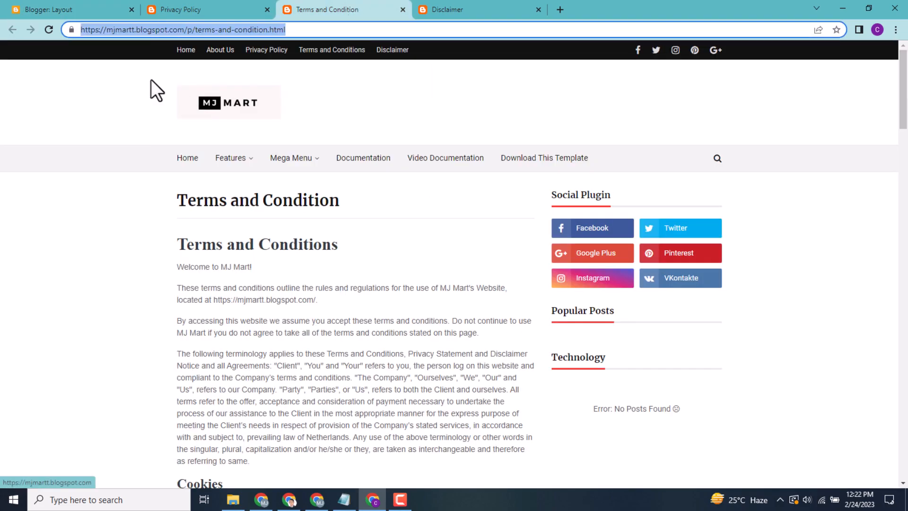
left_click(71, 8)
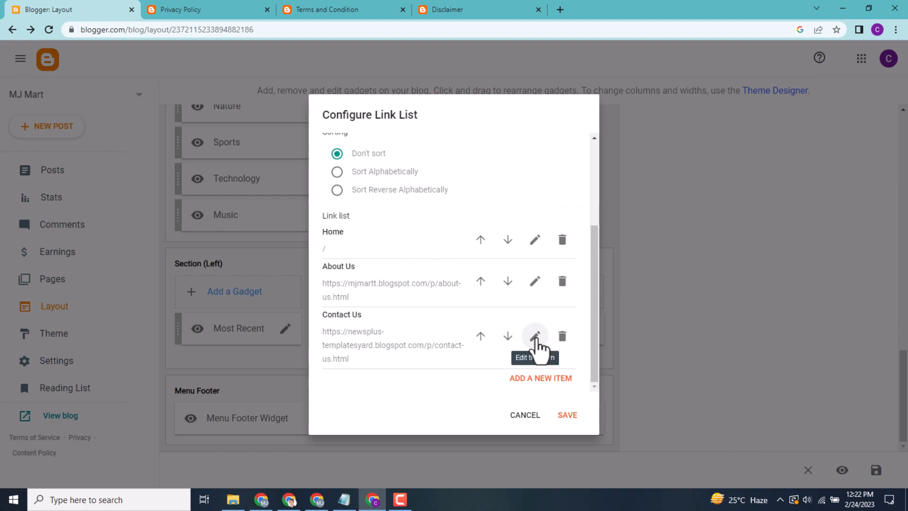
left_click(535, 337)
triple_click(418, 336)
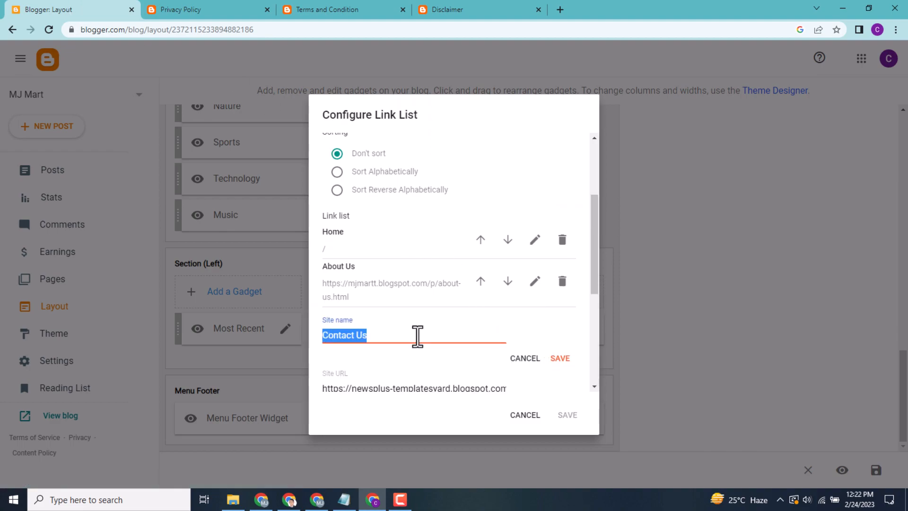
type("Terms and")
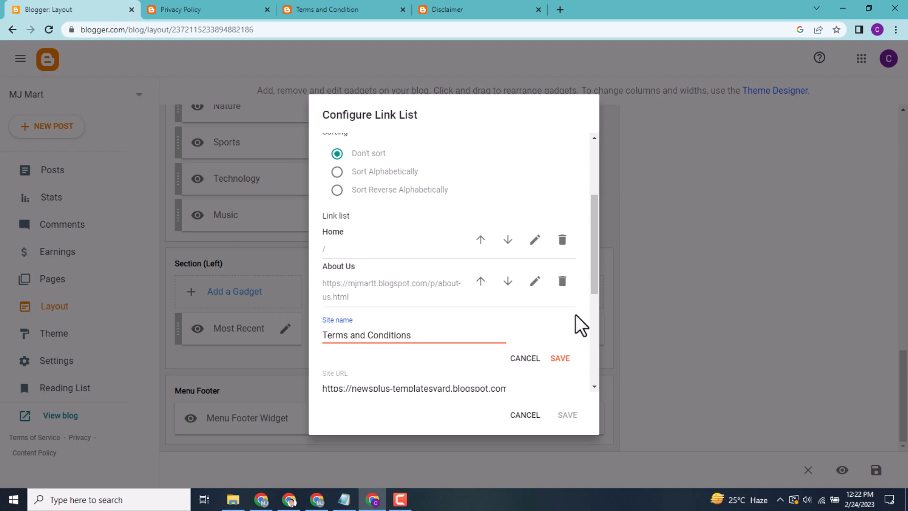
left_click_drag(597, 293, 600, 329)
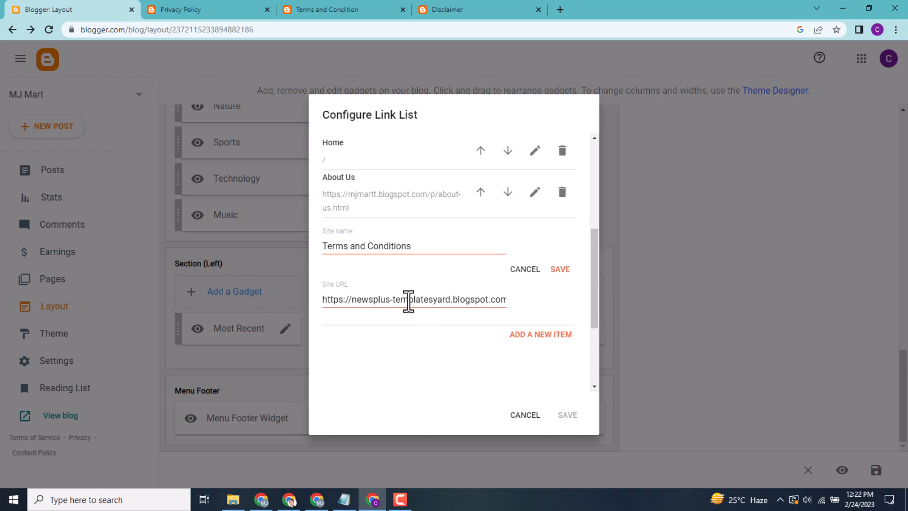
triple_click(408, 301)
right_click(408, 301)
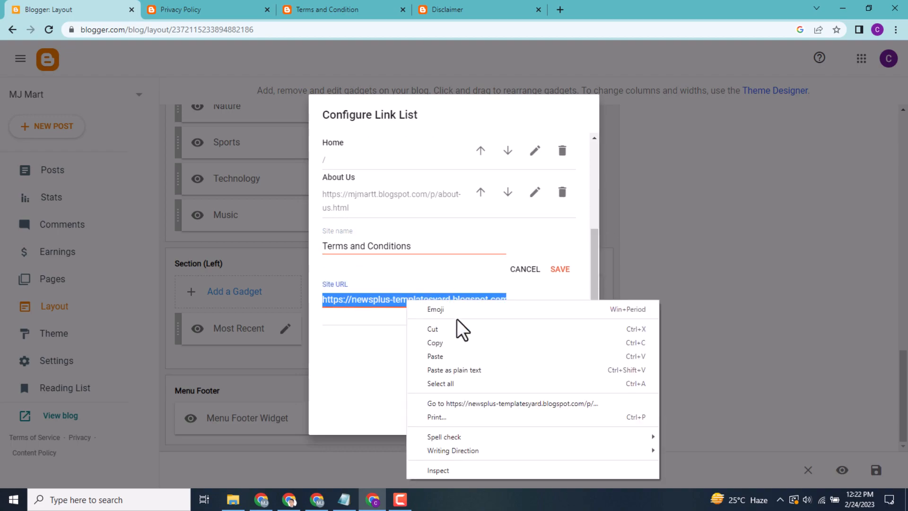
left_click(451, 356)
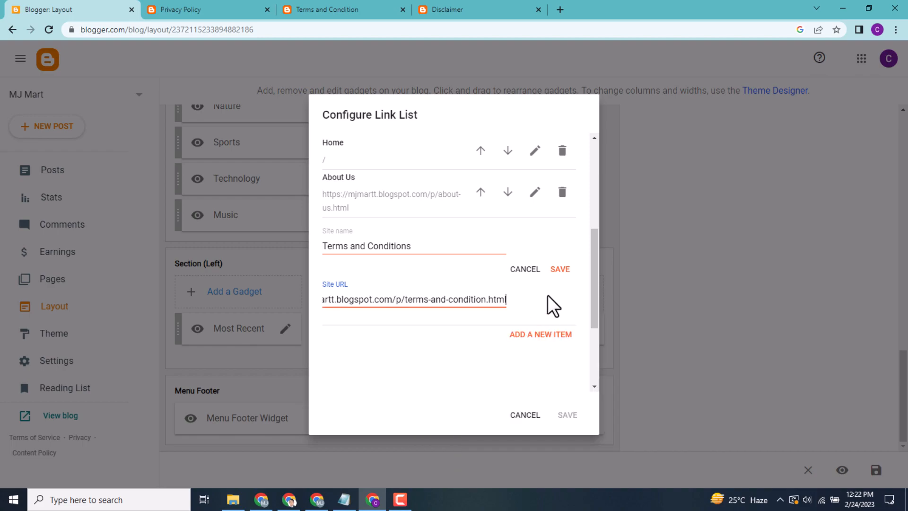
left_click(561, 268)
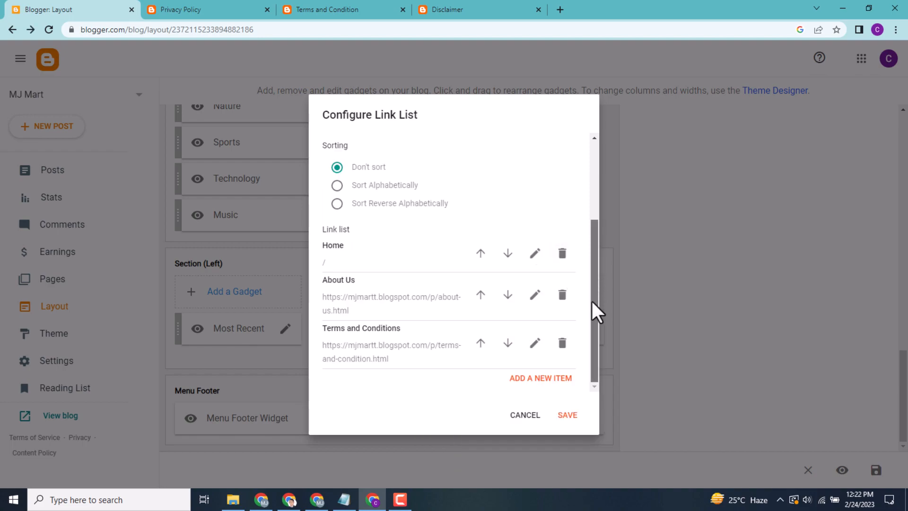
Add a new item to the footer link list with the site name "Disclaimer".
left_click(532, 379)
left_click_drag(593, 264, 592, 305)
left_click(397, 238)
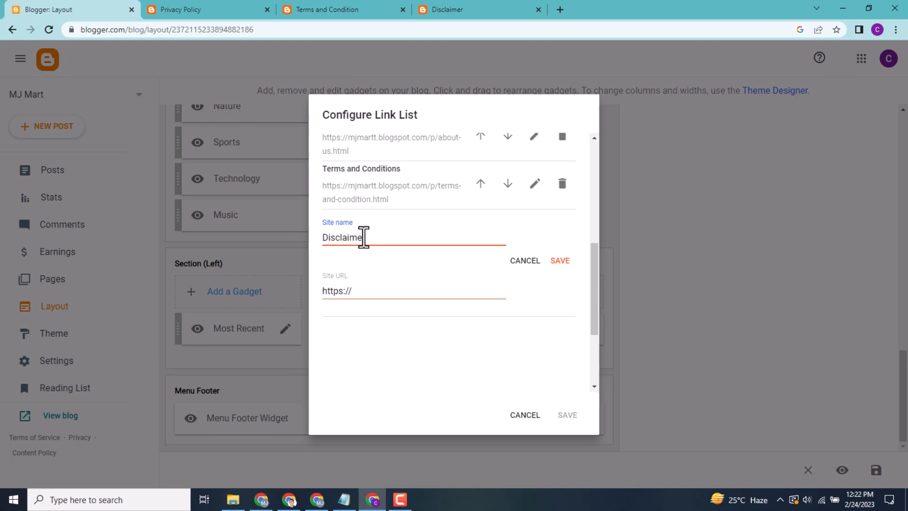
double_click(365, 292)
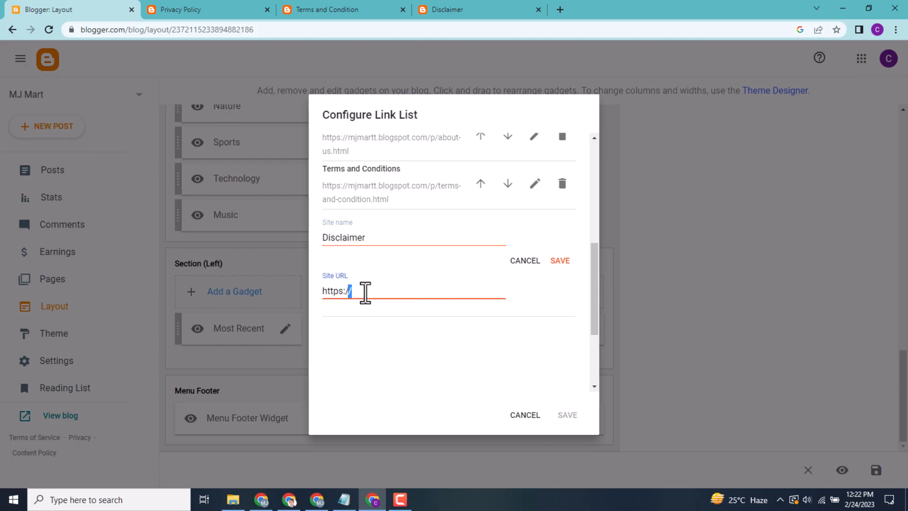
left_click(432, 9)
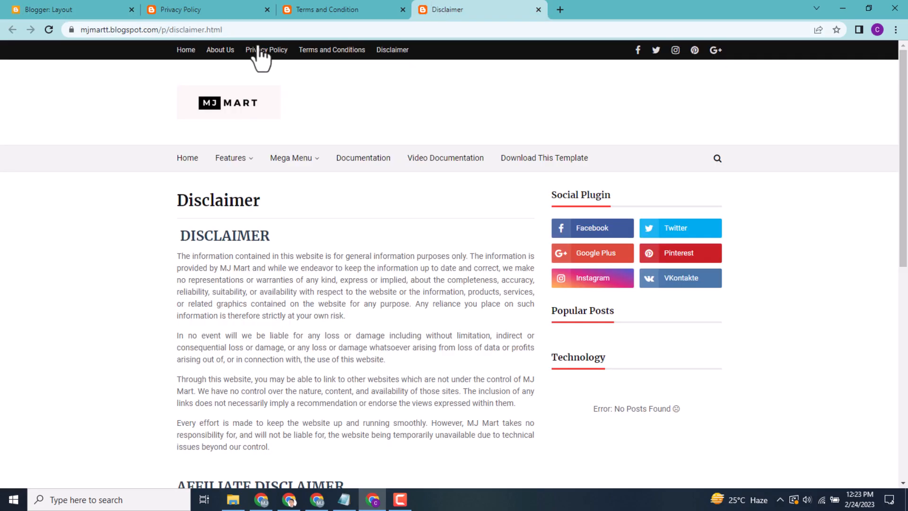
left_click(212, 32)
right_click(209, 31)
left_click(244, 92)
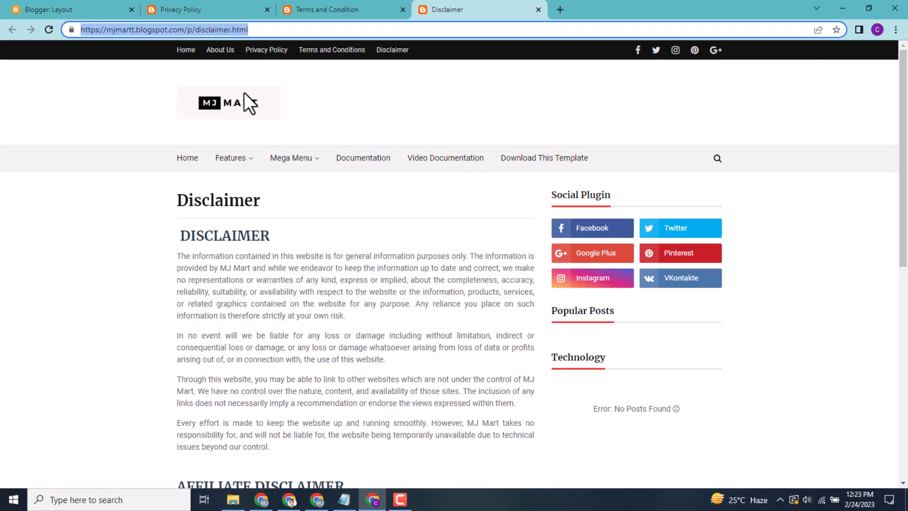
left_click(50, 3)
right_click(348, 297)
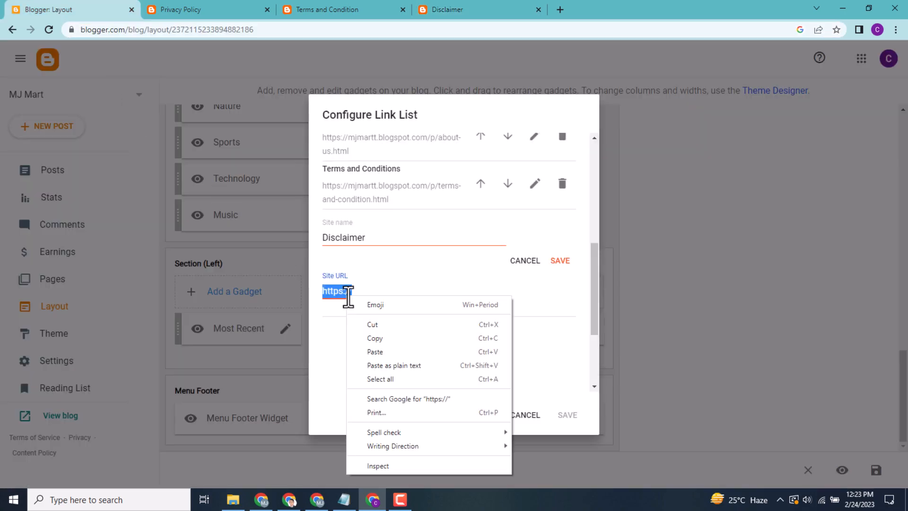
left_click(393, 352)
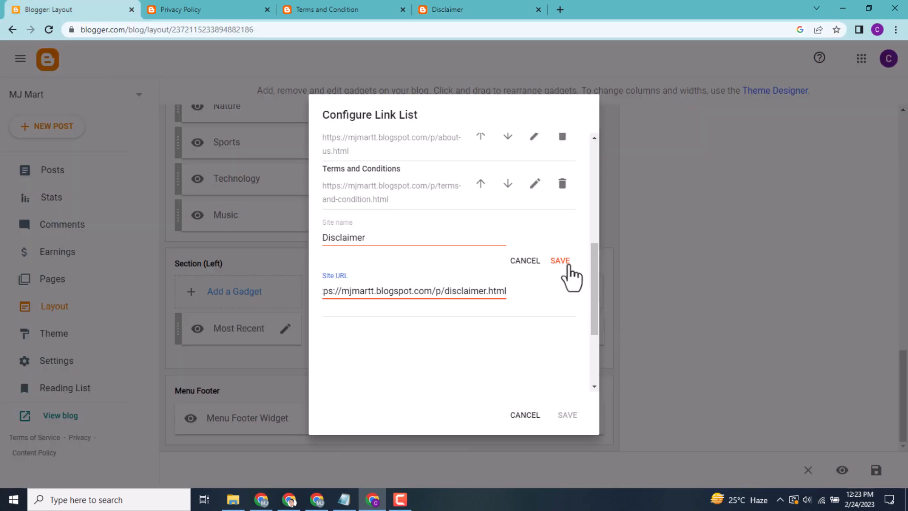
left_click(569, 265)
left_click_drag(593, 334, 588, 381)
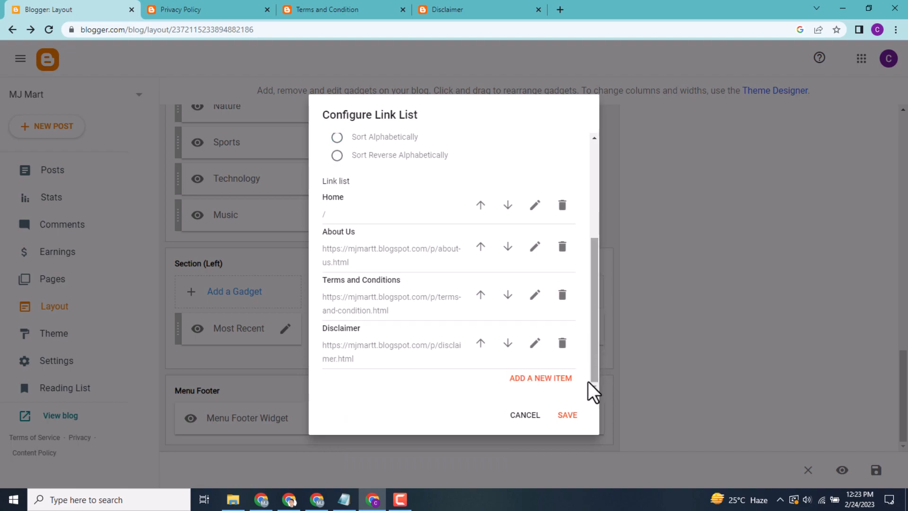
left_click(564, 416)
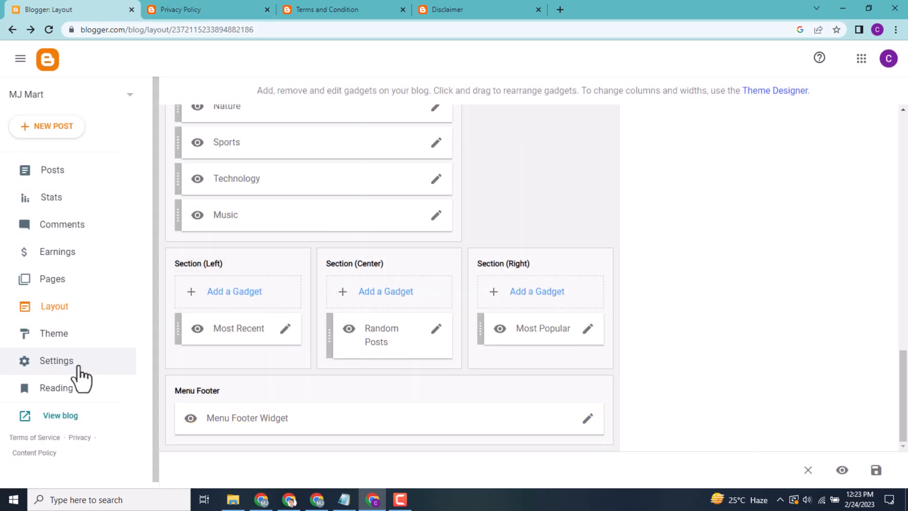
Open the live blog and check the links in its footer menu.
left_click(62, 421)
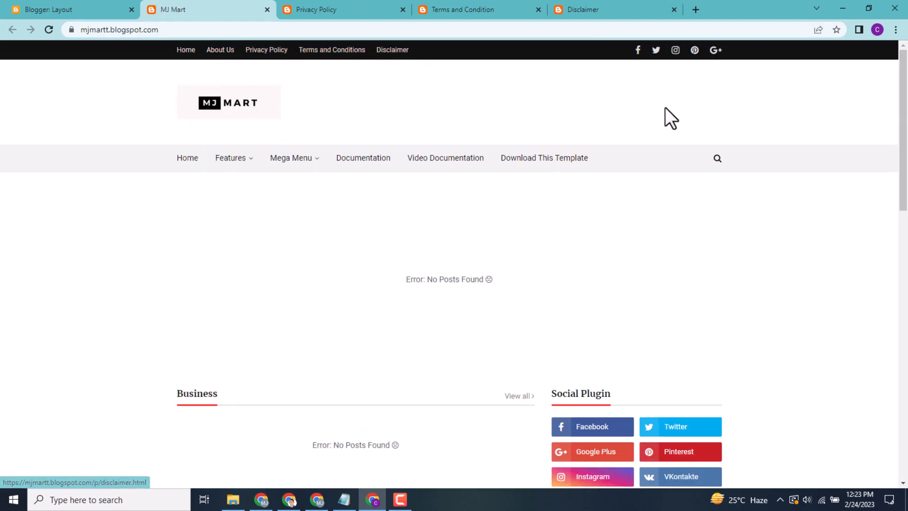
scroll(449, 284, "down", 7)
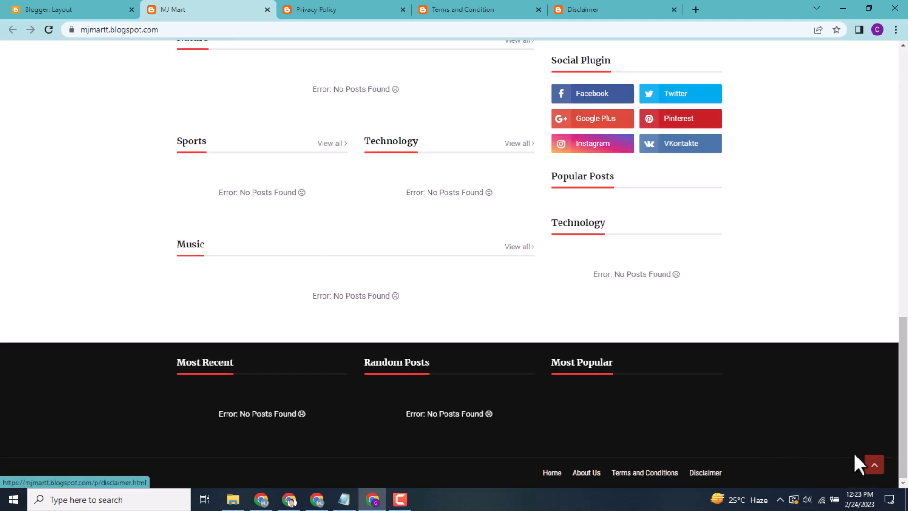
left_click_drag(906, 442, 906, 143)
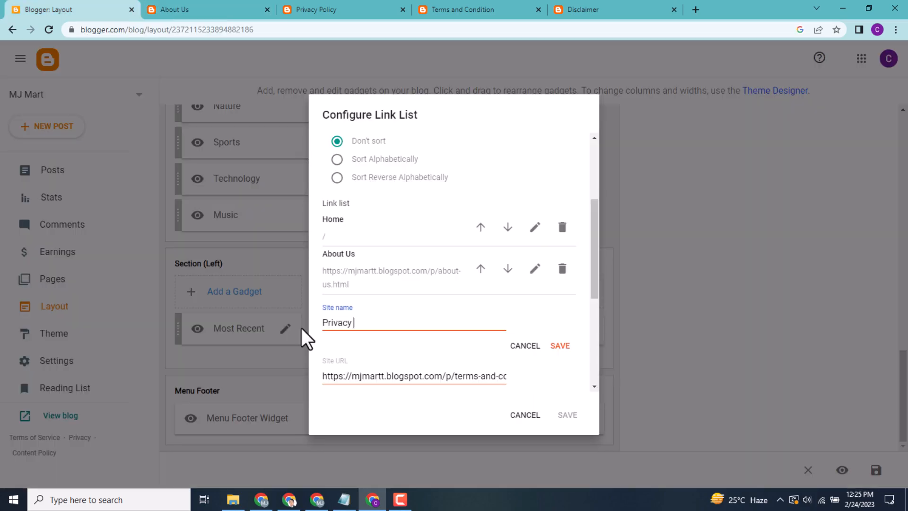
type("Policy")
triple_click(415, 375)
left_click(331, 9)
left_click(71, 9)
key("ctrl+v")
key("Return")
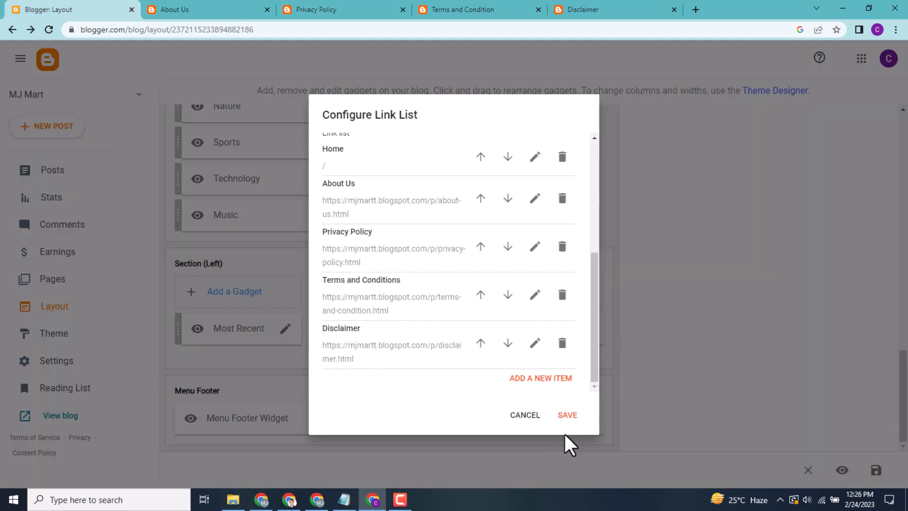
left_click(568, 415)
Open the live blog from the layout page and check its updated footer menu and top navigation.
left_click_drag(903, 397, 904, 158)
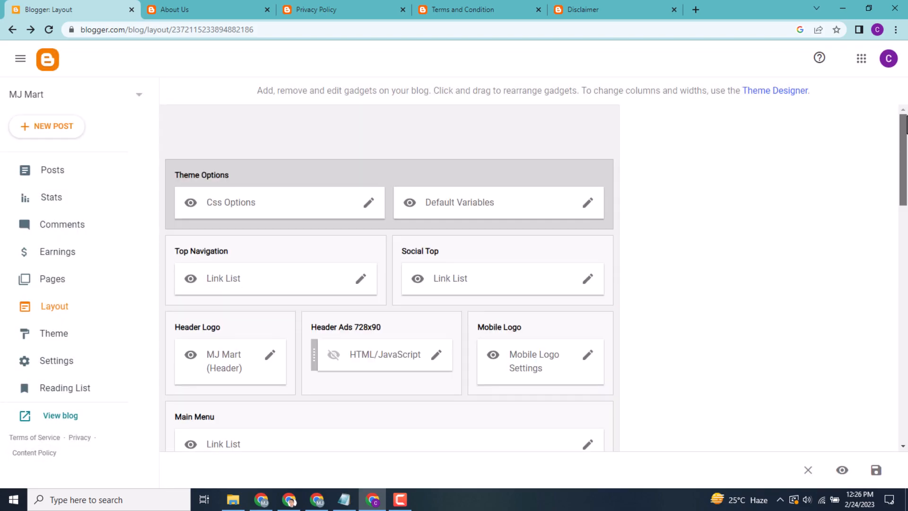
left_click(53, 416)
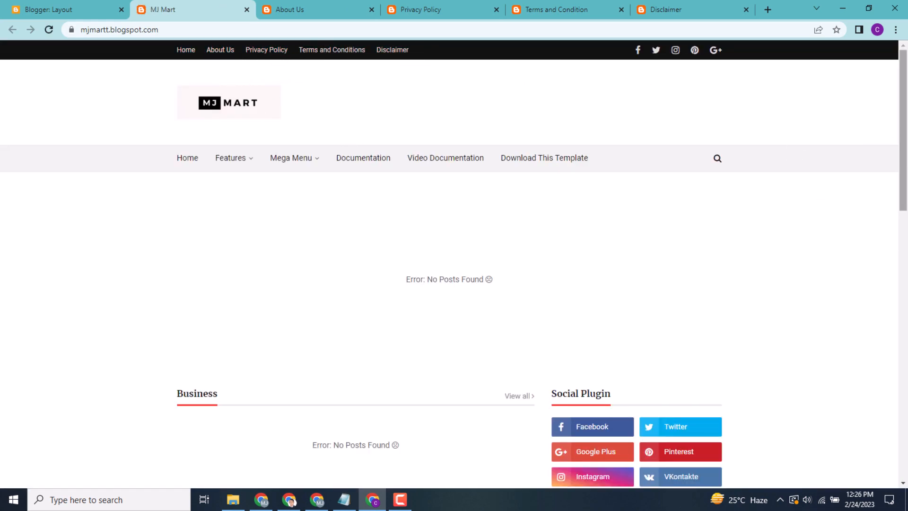
scroll(454, 263, "down", 15)
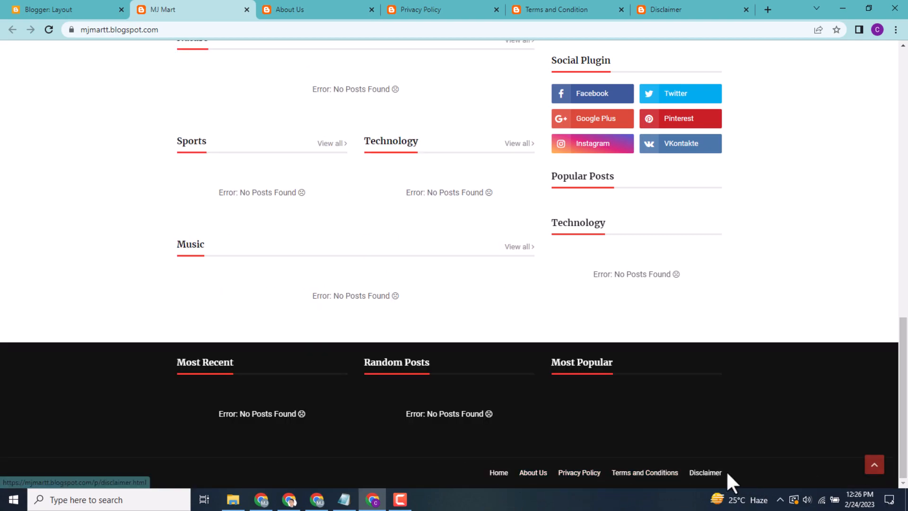
left_click_drag(905, 412, 907, 32)
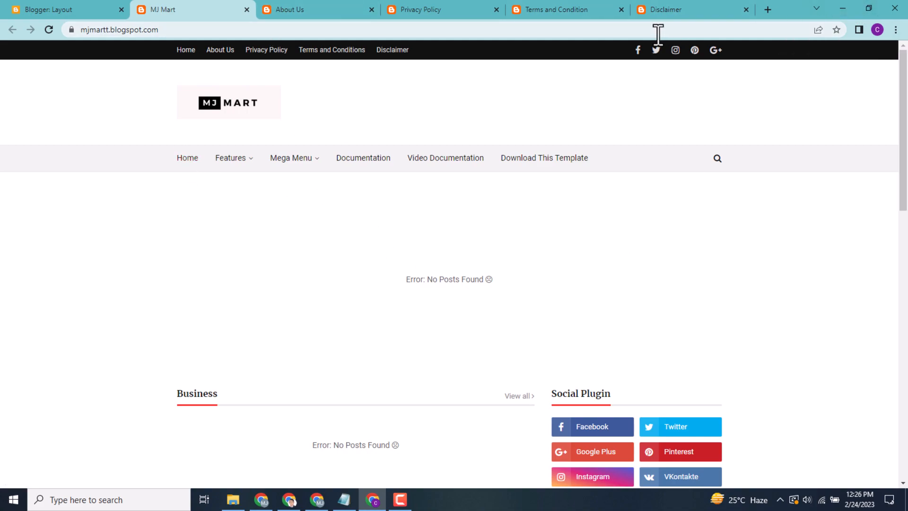
Review the published About Us, Terms and Condition and Disclaimer pages in their tabs, and minimize the browser.
left_click(367, 1)
left_click_drag(903, 197, 771, 243)
left_click(569, 10)
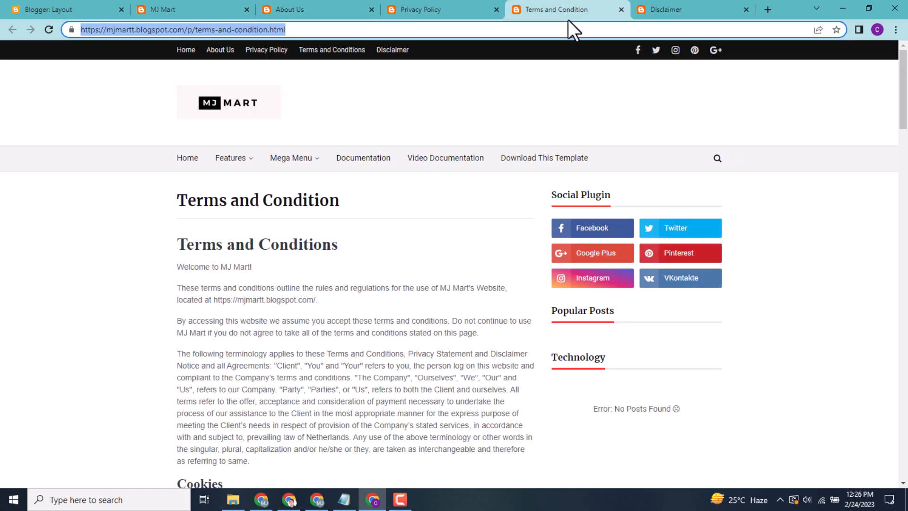
left_click_drag(904, 83, 892, 210)
left_click(673, 10)
left_click_drag(903, 141, 892, 413)
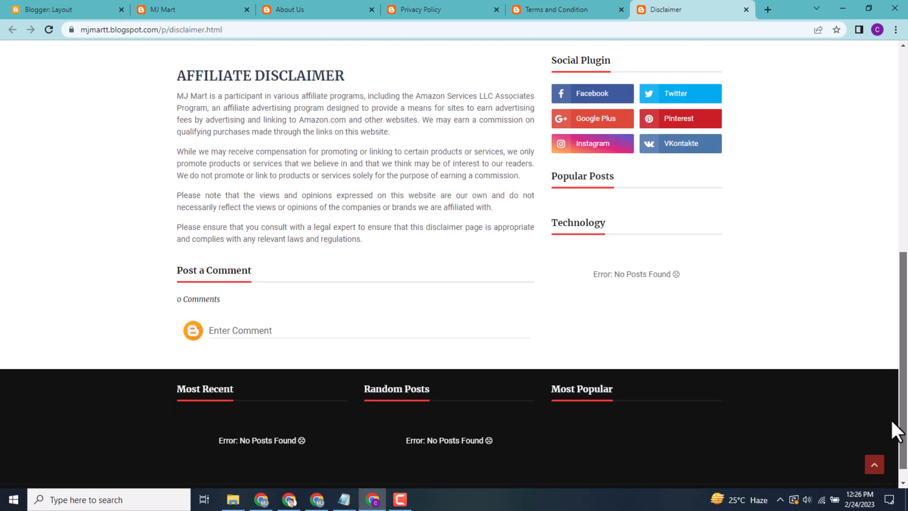
left_click(901, 167)
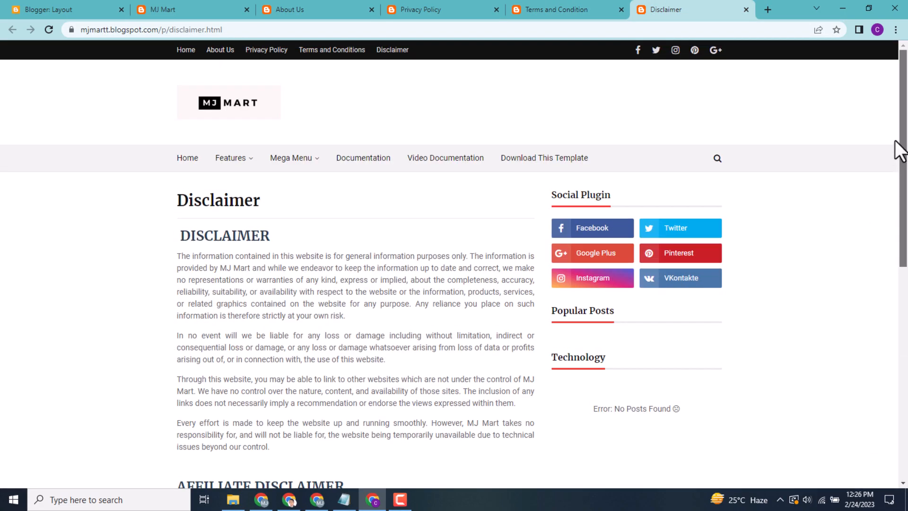
left_click(340, 7)
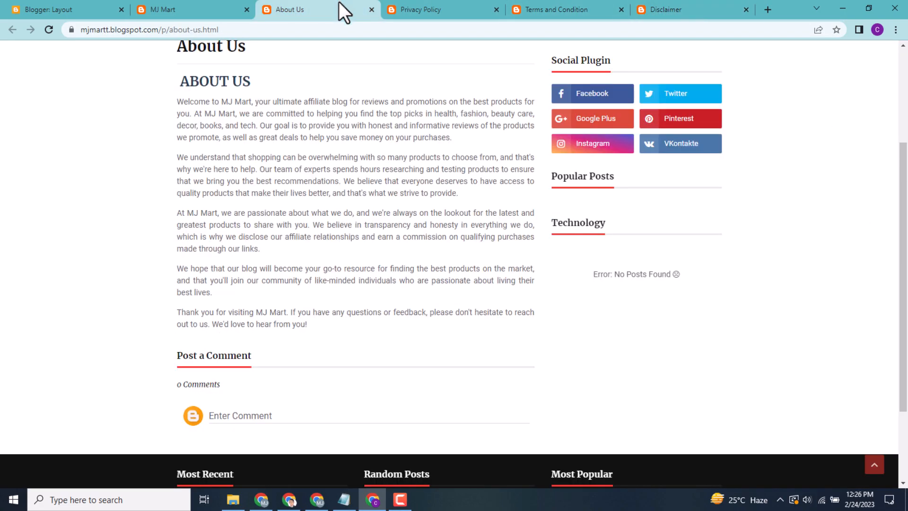
left_click(840, 8)
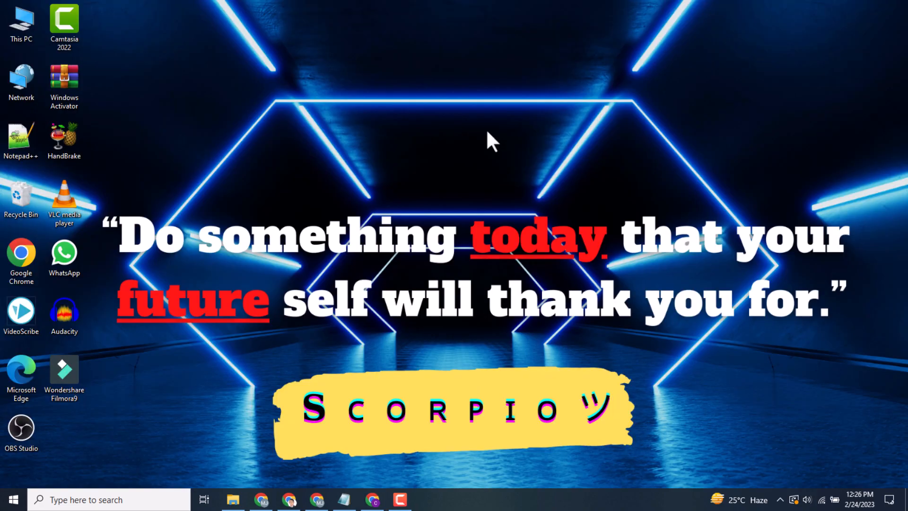